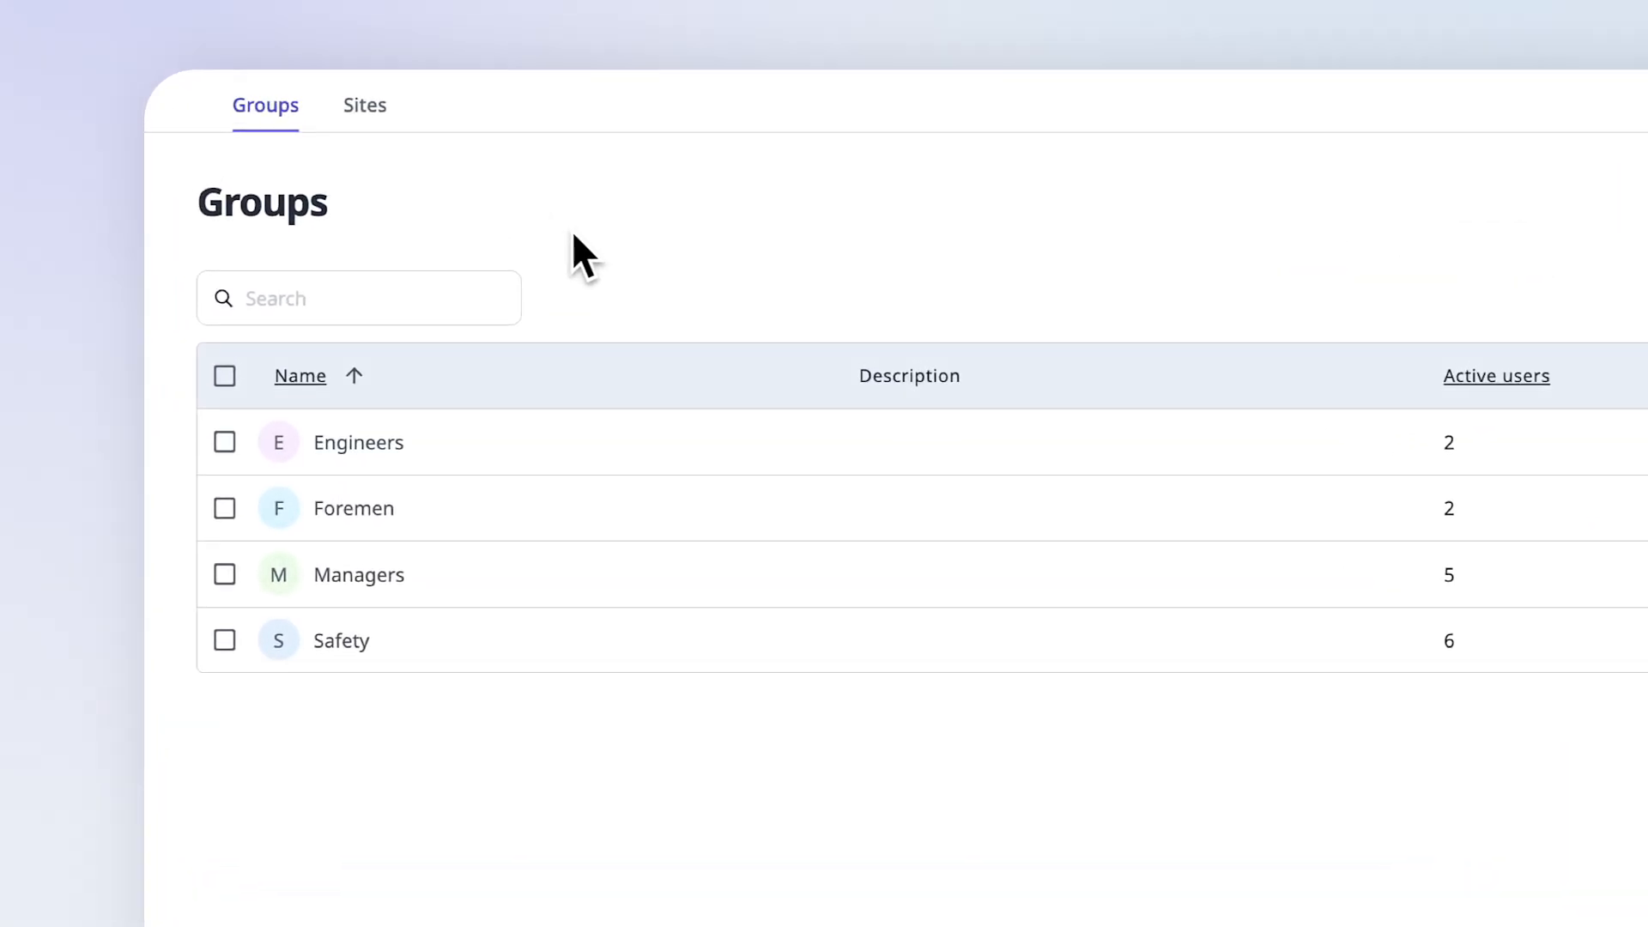
- View the sites list, then open the Good, Fair, Poor, N/A response set of the Walkways question for editing
{"action": "left_click", "coordinate": [366, 112]}
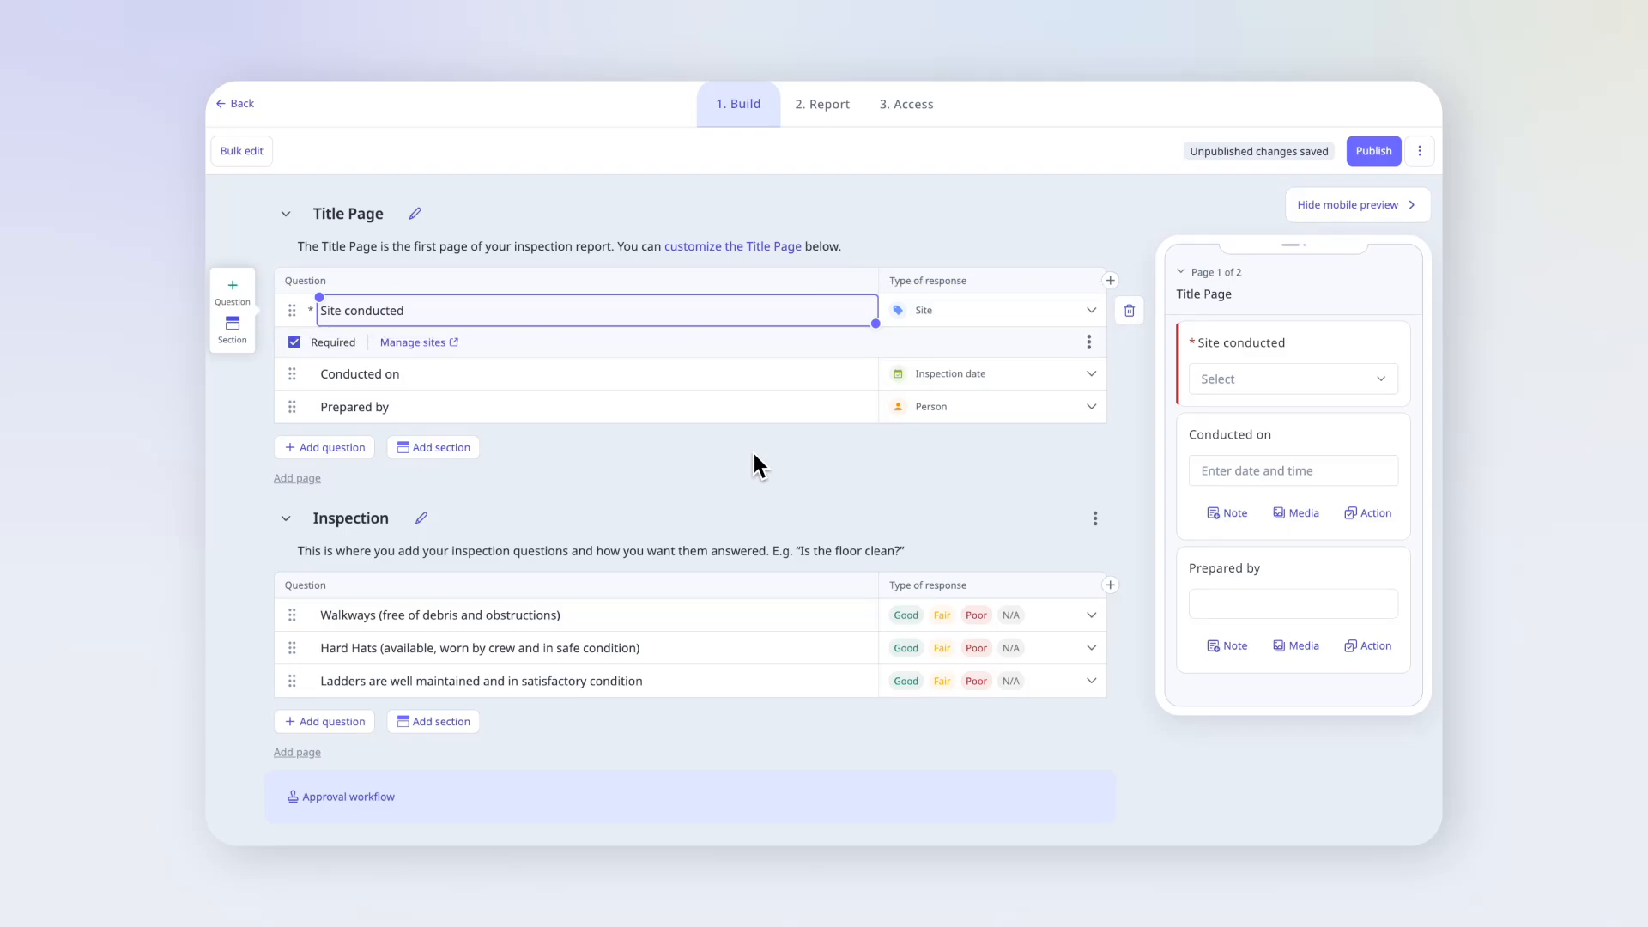
{"action": "left_click", "coordinate": [1029, 607]}
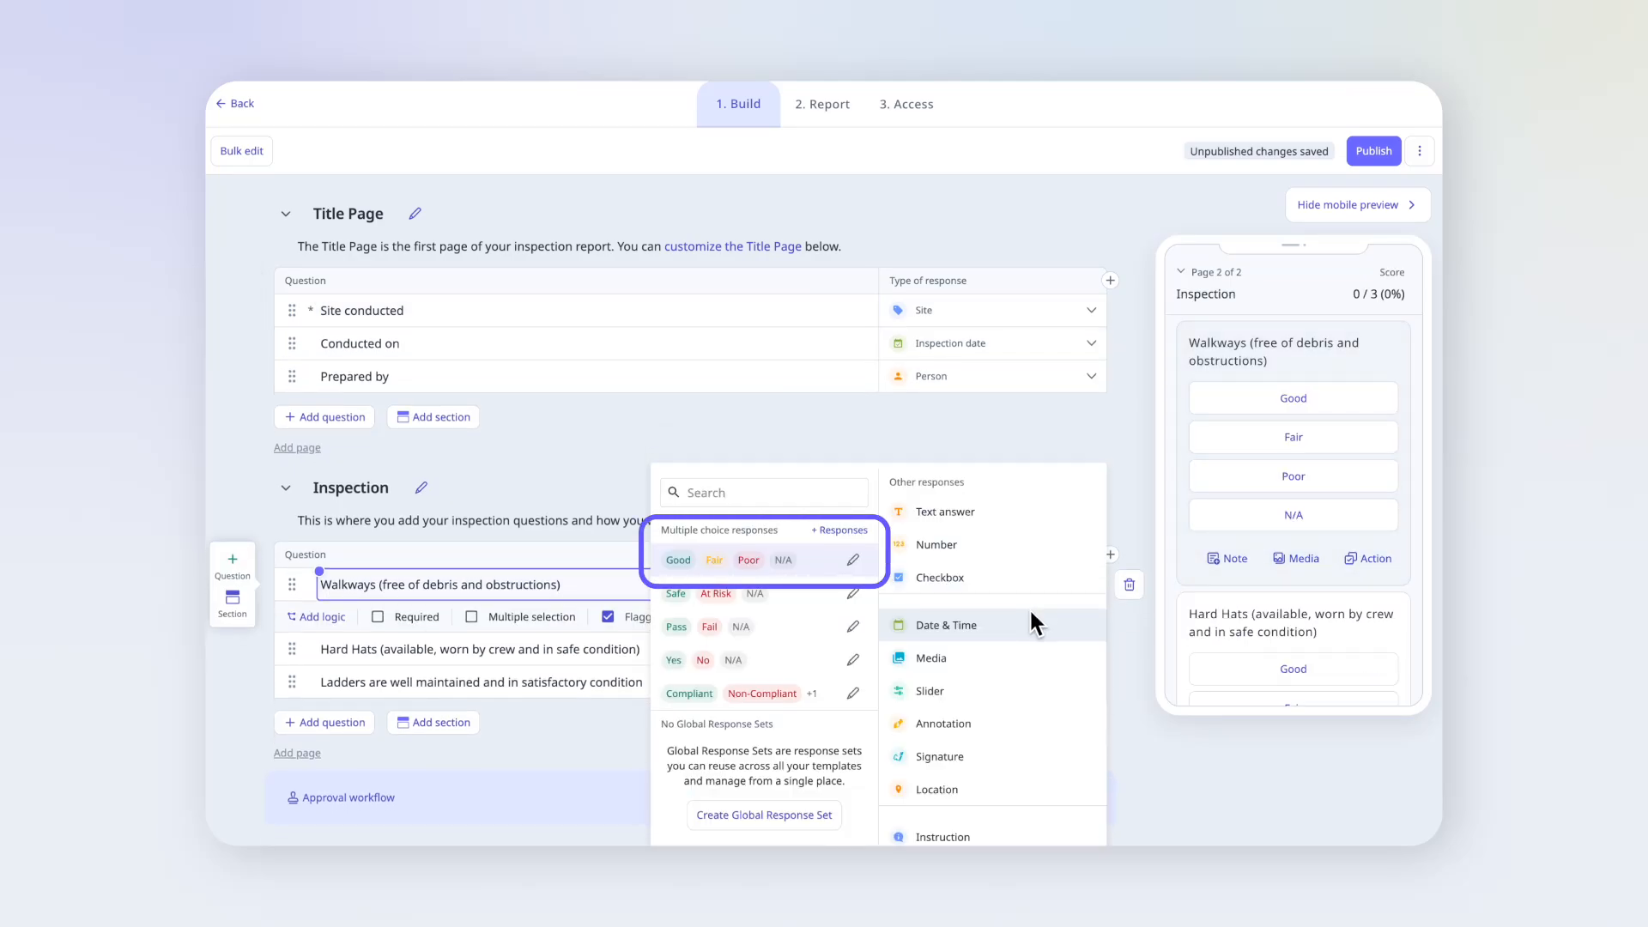
{"action": "left_click", "coordinate": [855, 560]}
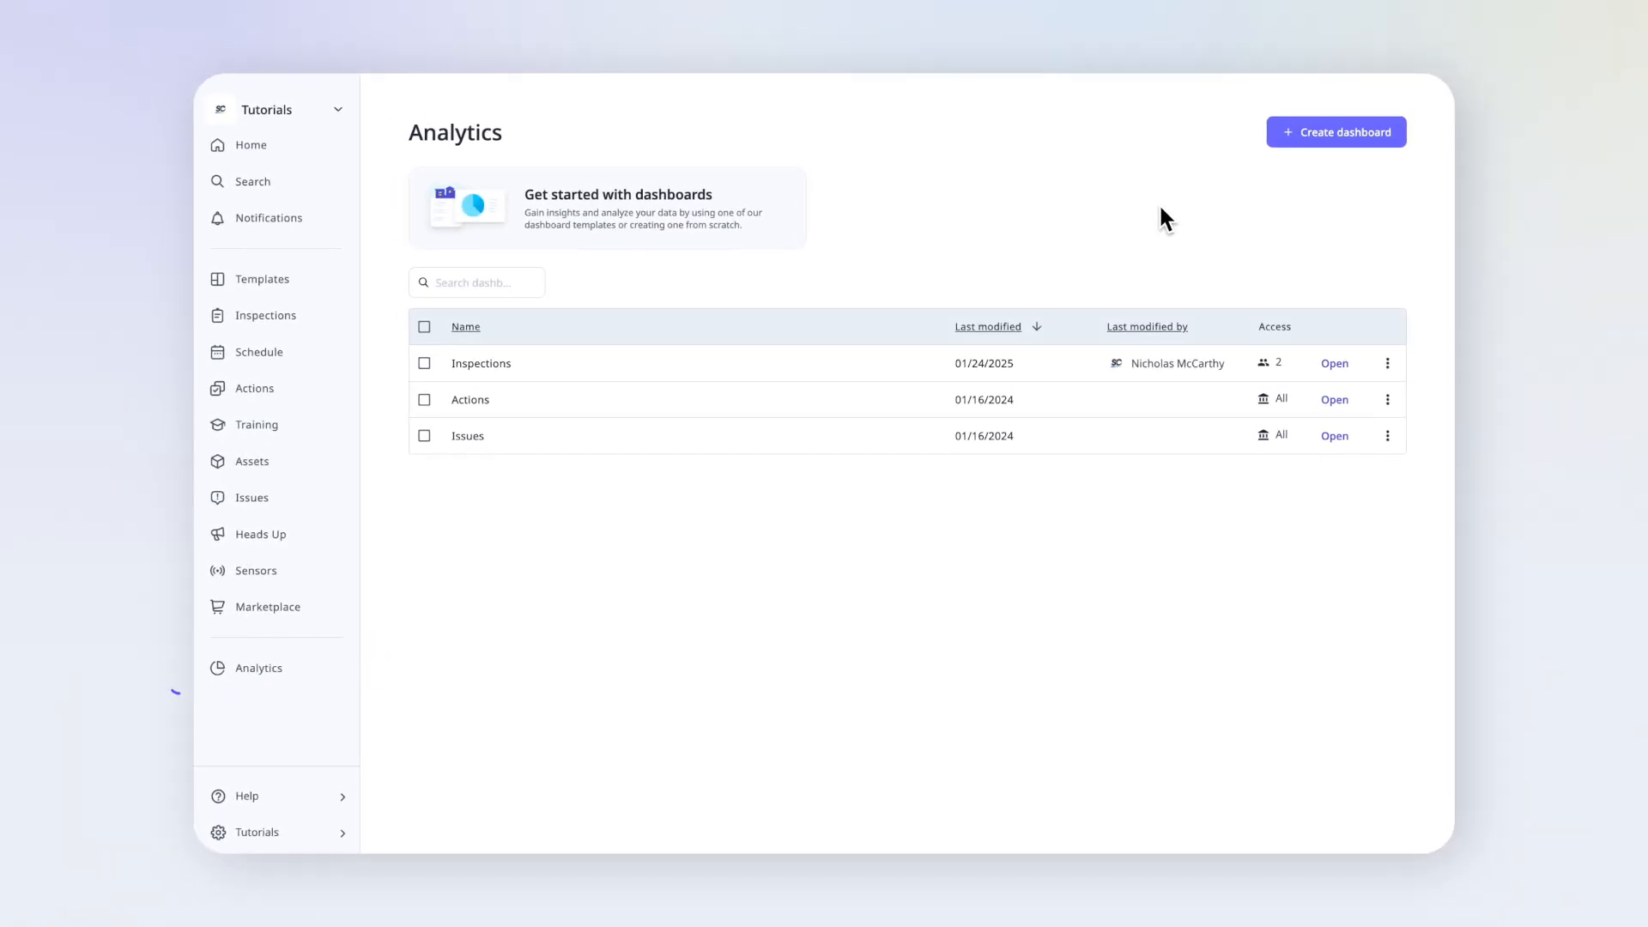
- Create a custom analytics dashboard from scratch and add the ready-made Inspections by Status chart to it
{"action": "left_click", "coordinate": [1285, 132]}
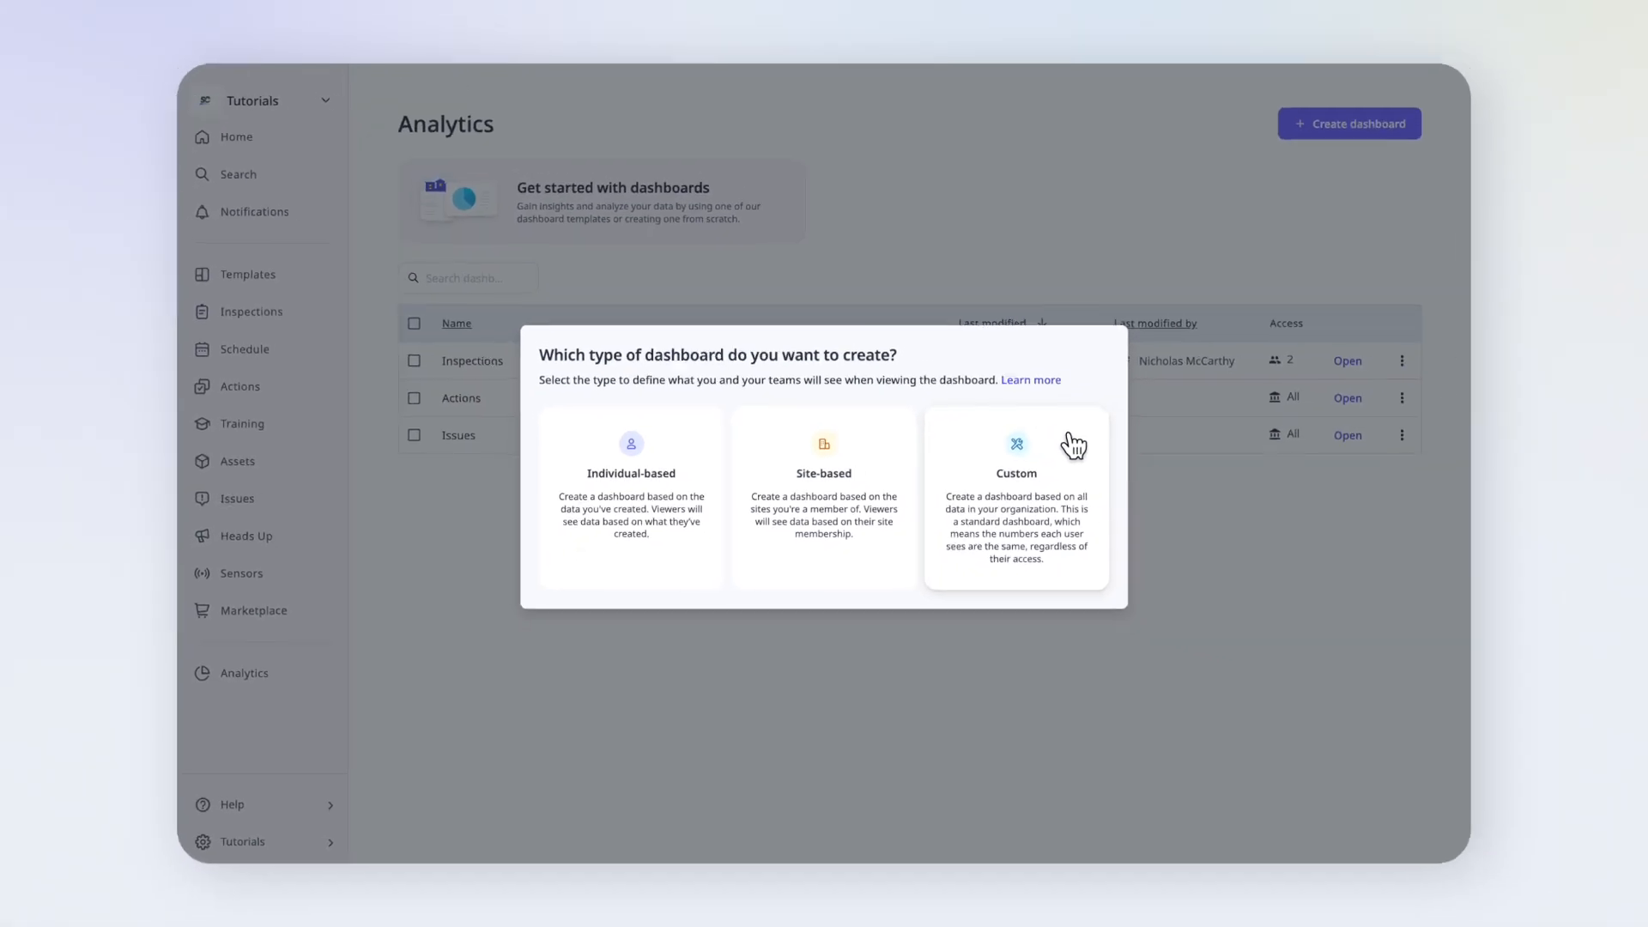
{"action": "left_click", "coordinate": [1193, 429]}
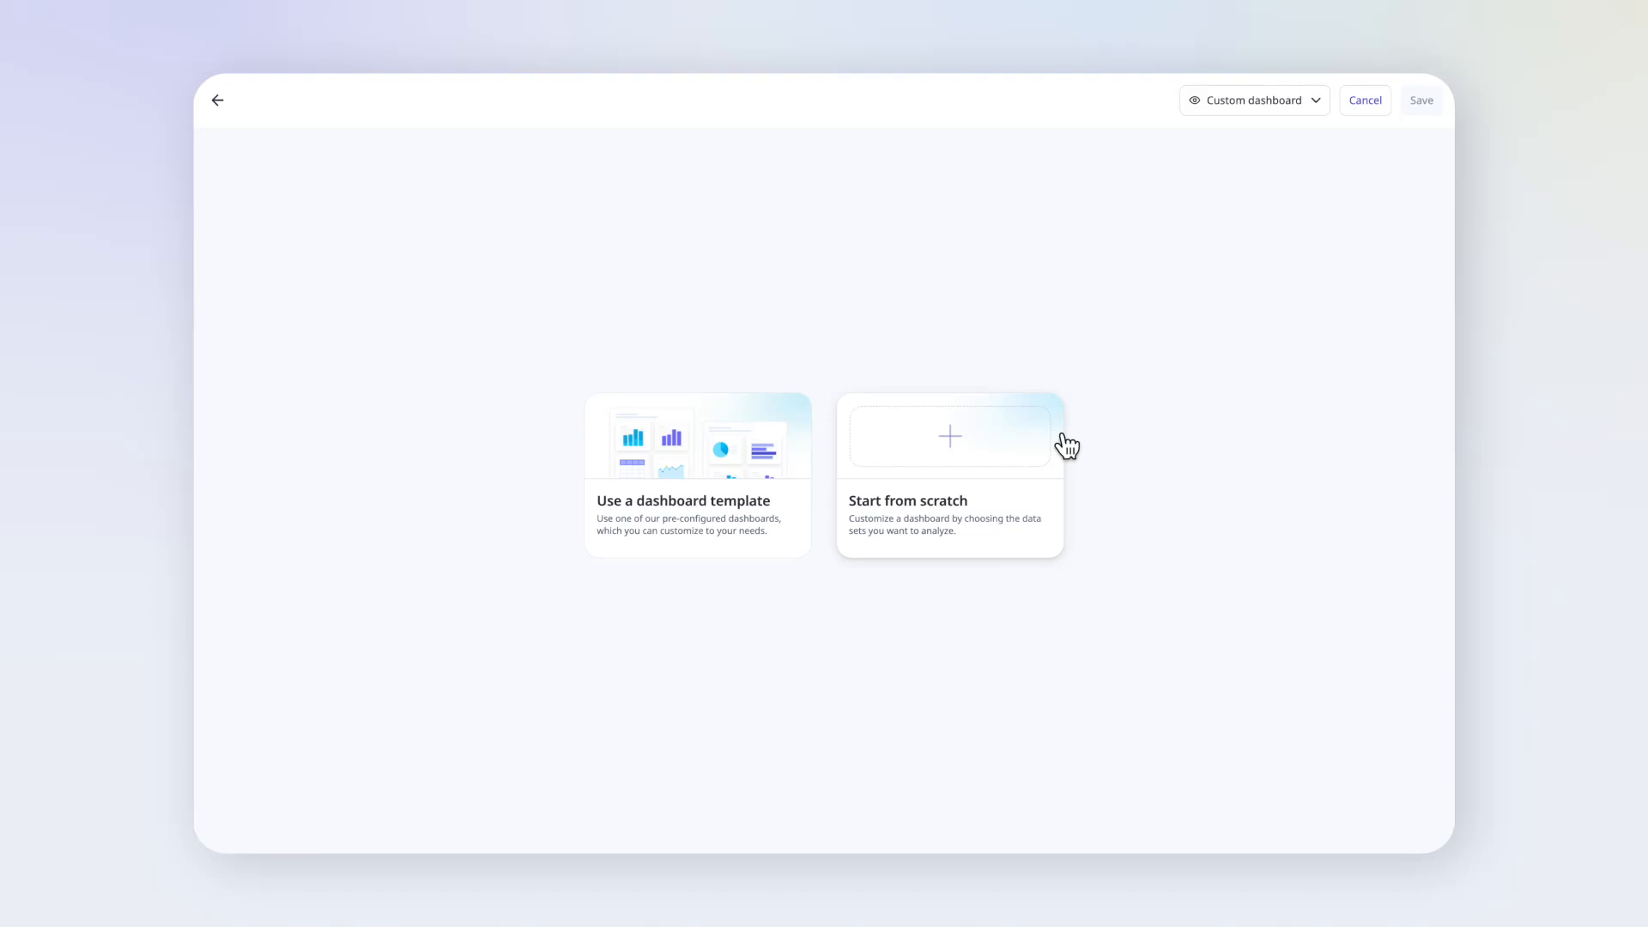
{"action": "left_click", "coordinate": [1002, 443]}
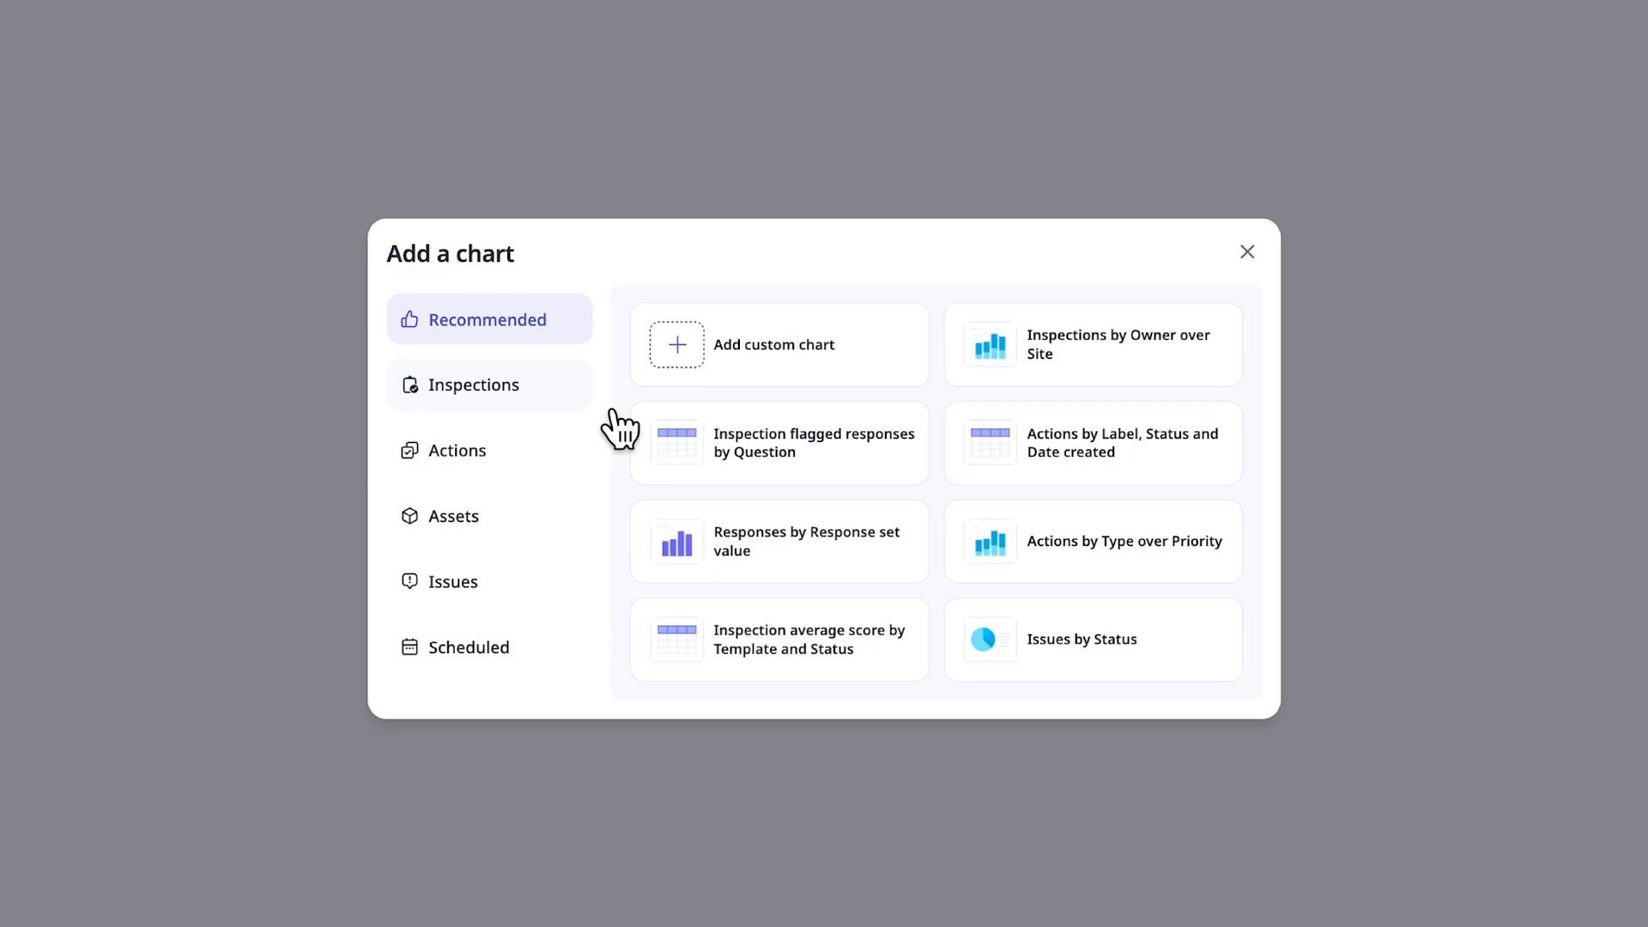
{"action": "left_click", "coordinate": [527, 414]}
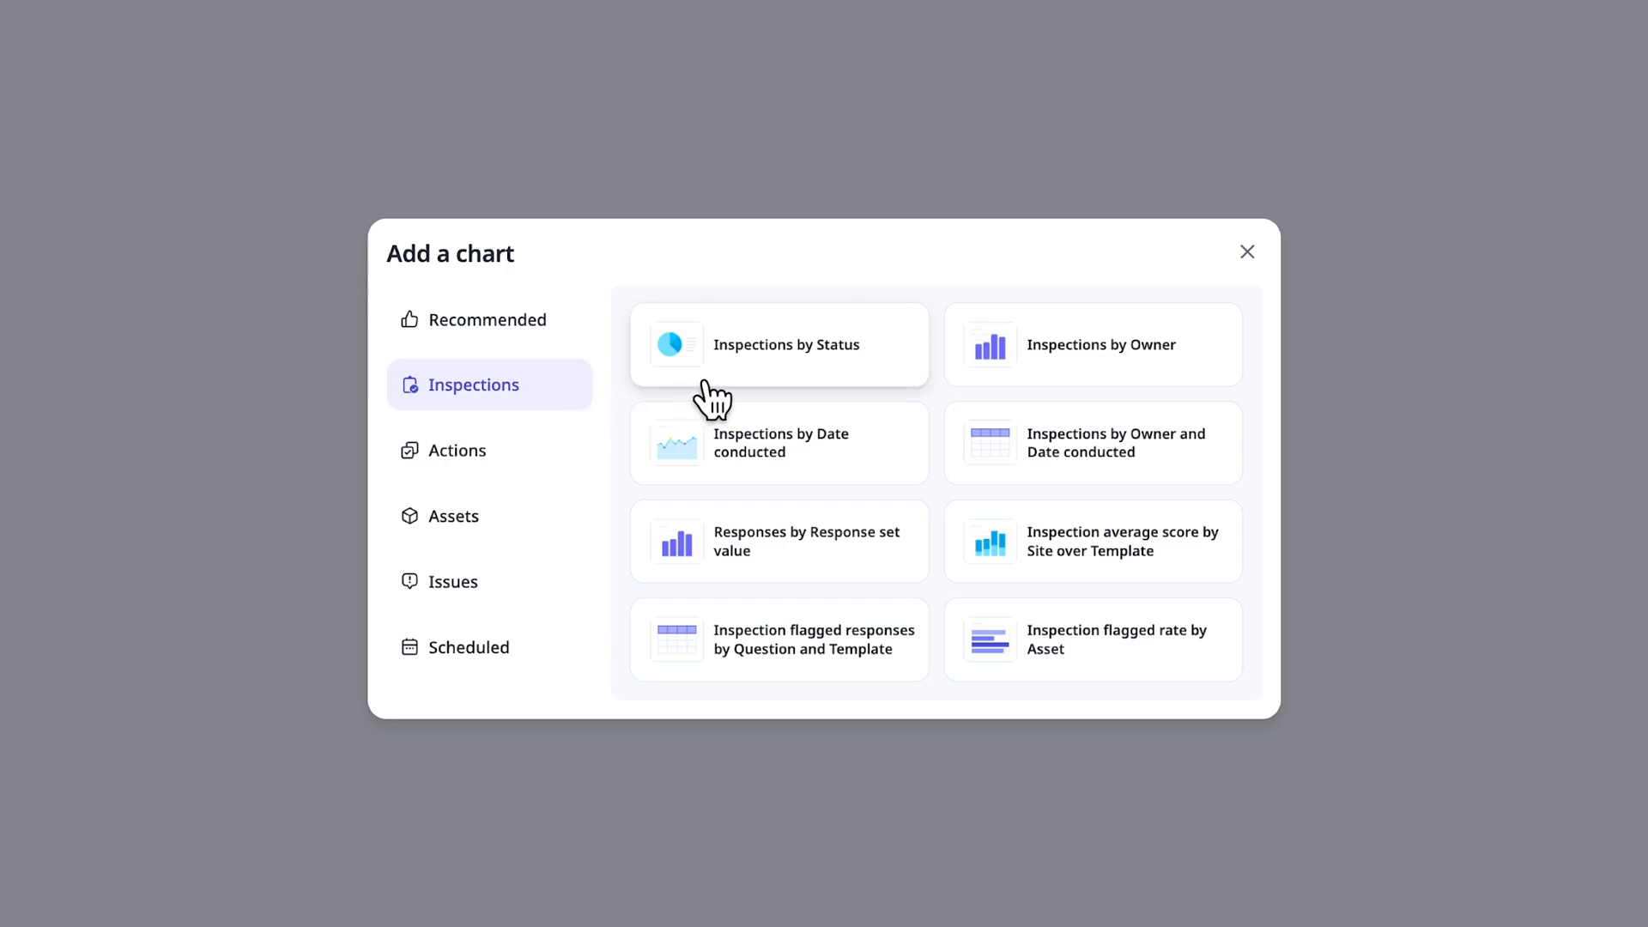
{"action": "left_click", "coordinate": [832, 379]}
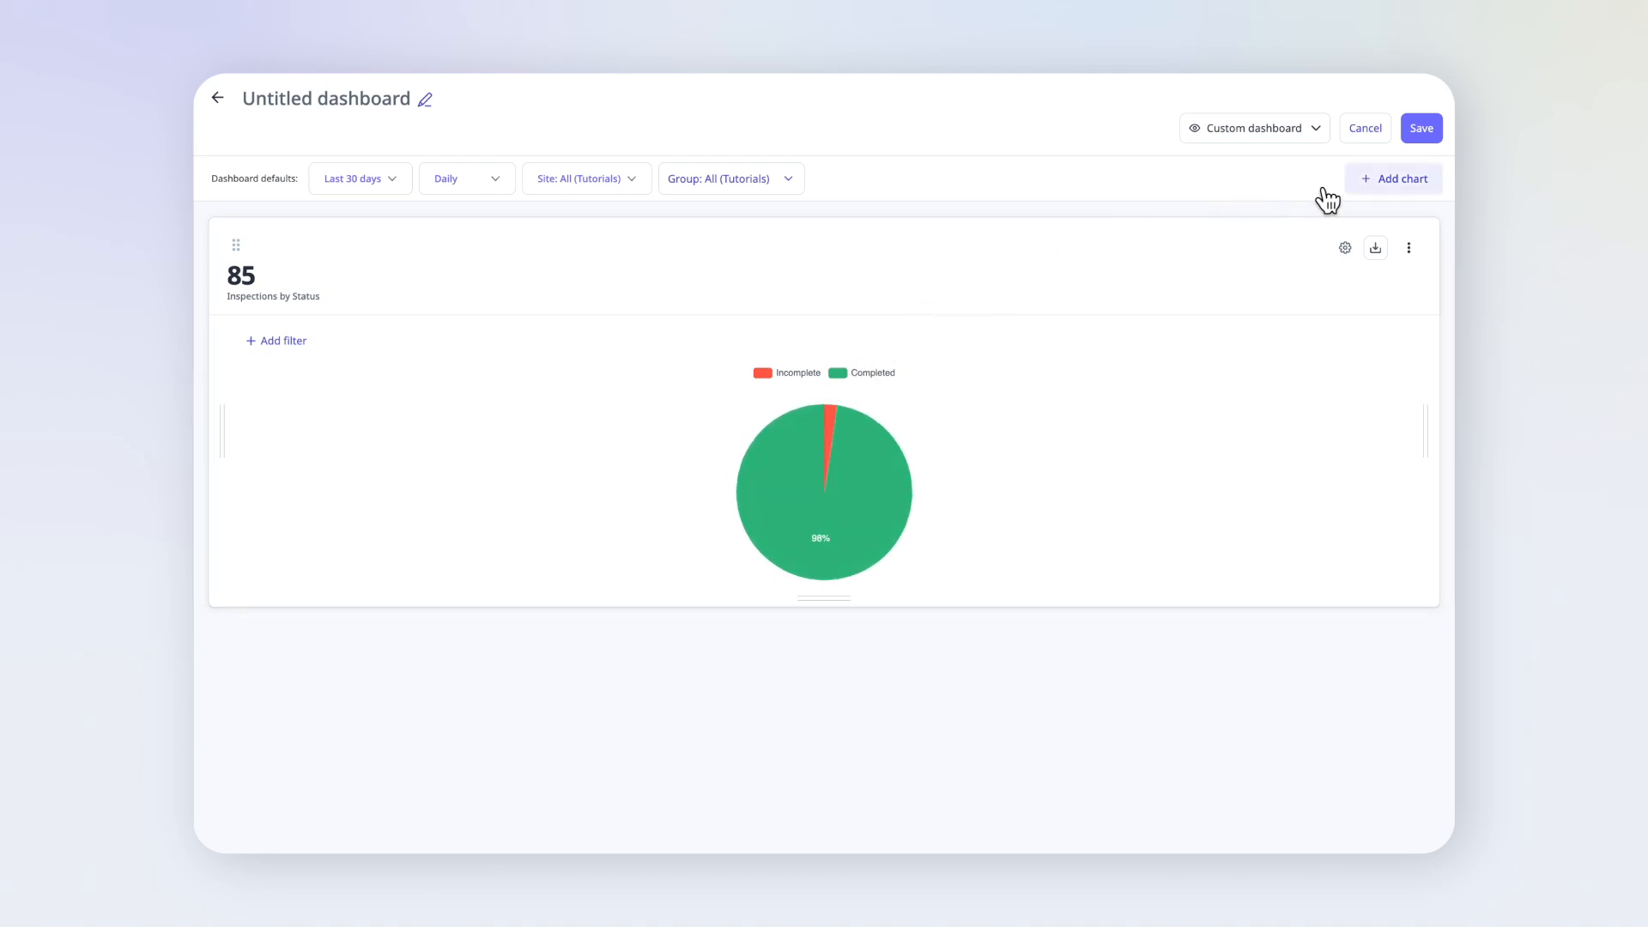
- Add a custom chart on inspections data with Inspections as the metric and Site as the attribute
{"action": "left_click", "coordinate": [1373, 185]}
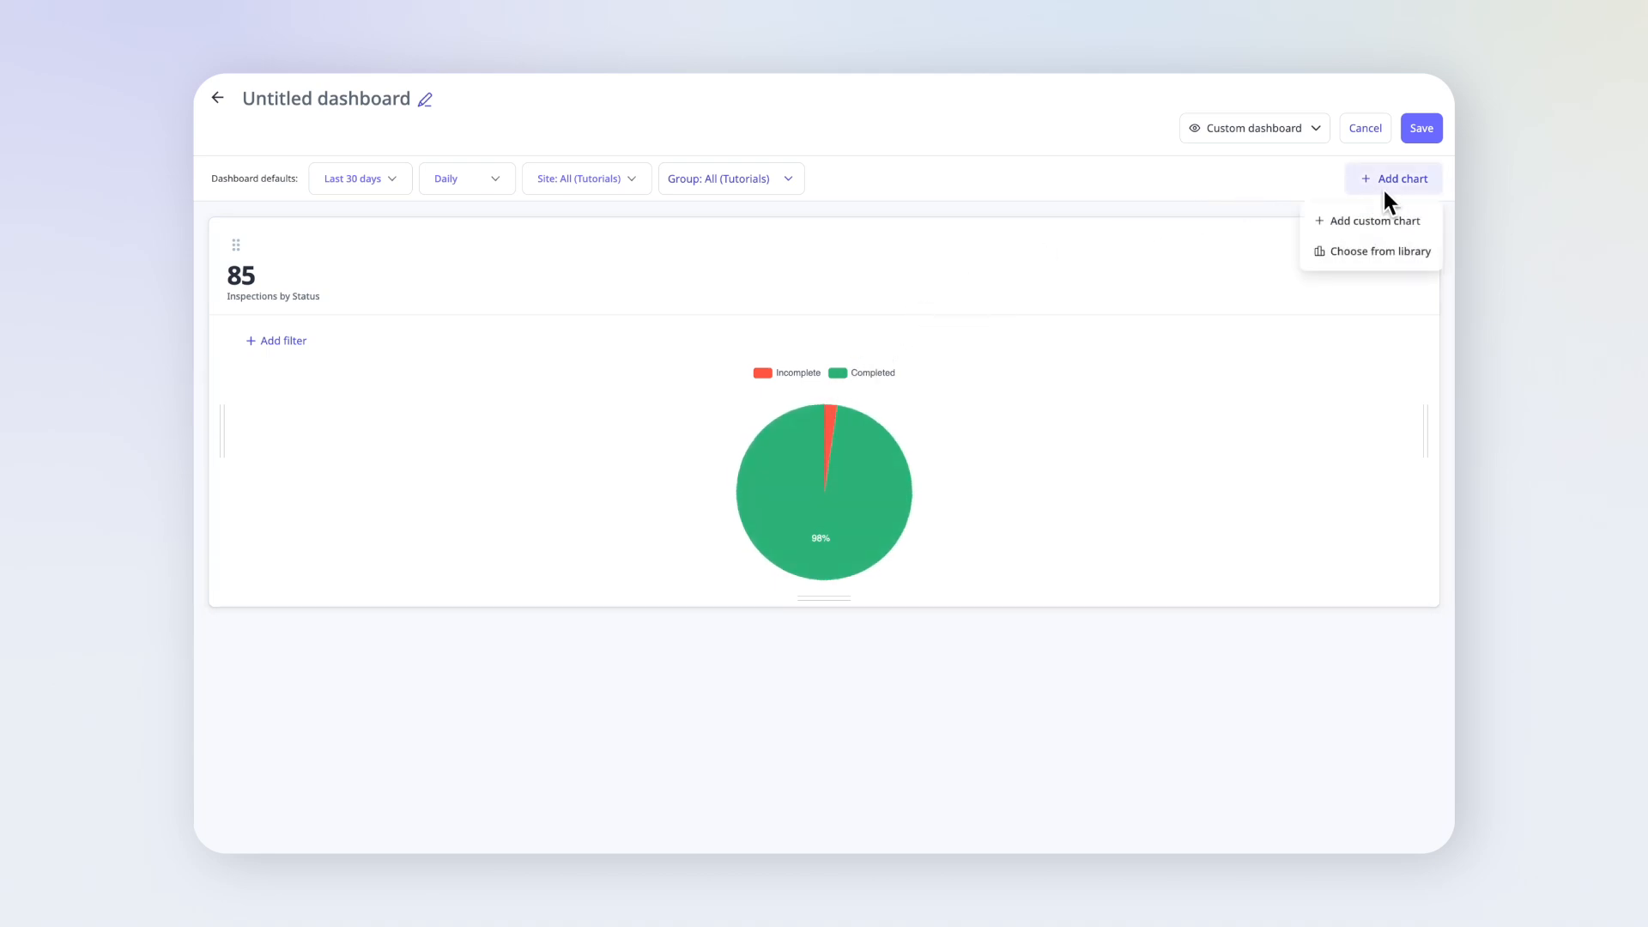
{"action": "left_click", "coordinate": [1423, 223]}
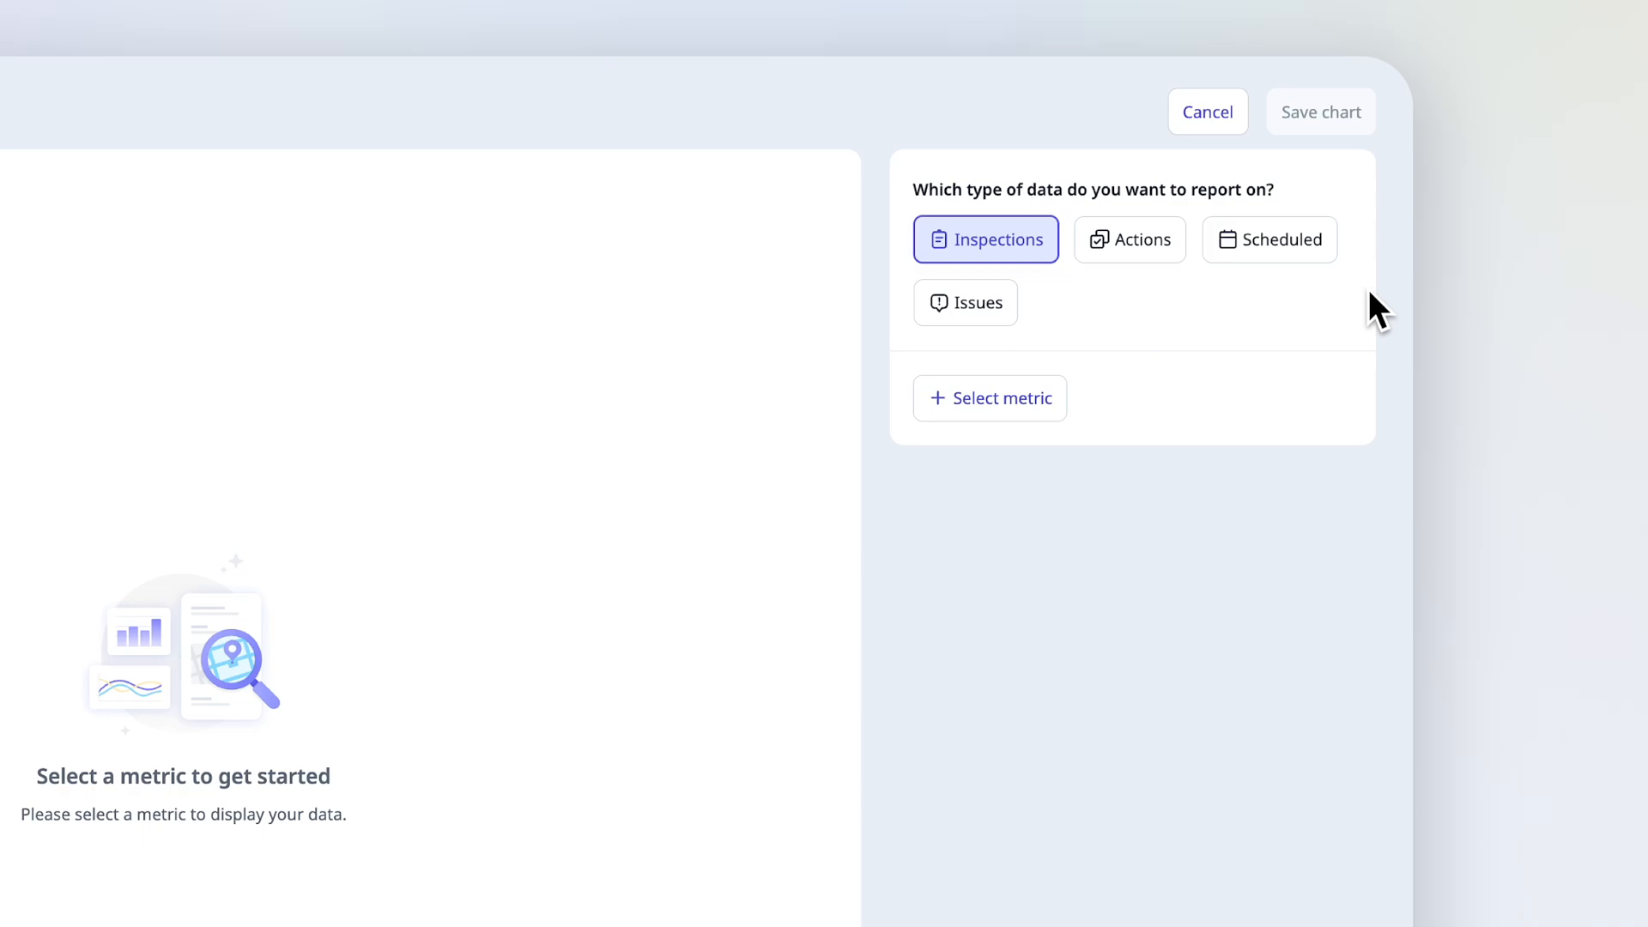
{"action": "left_click", "coordinate": [1056, 420]}
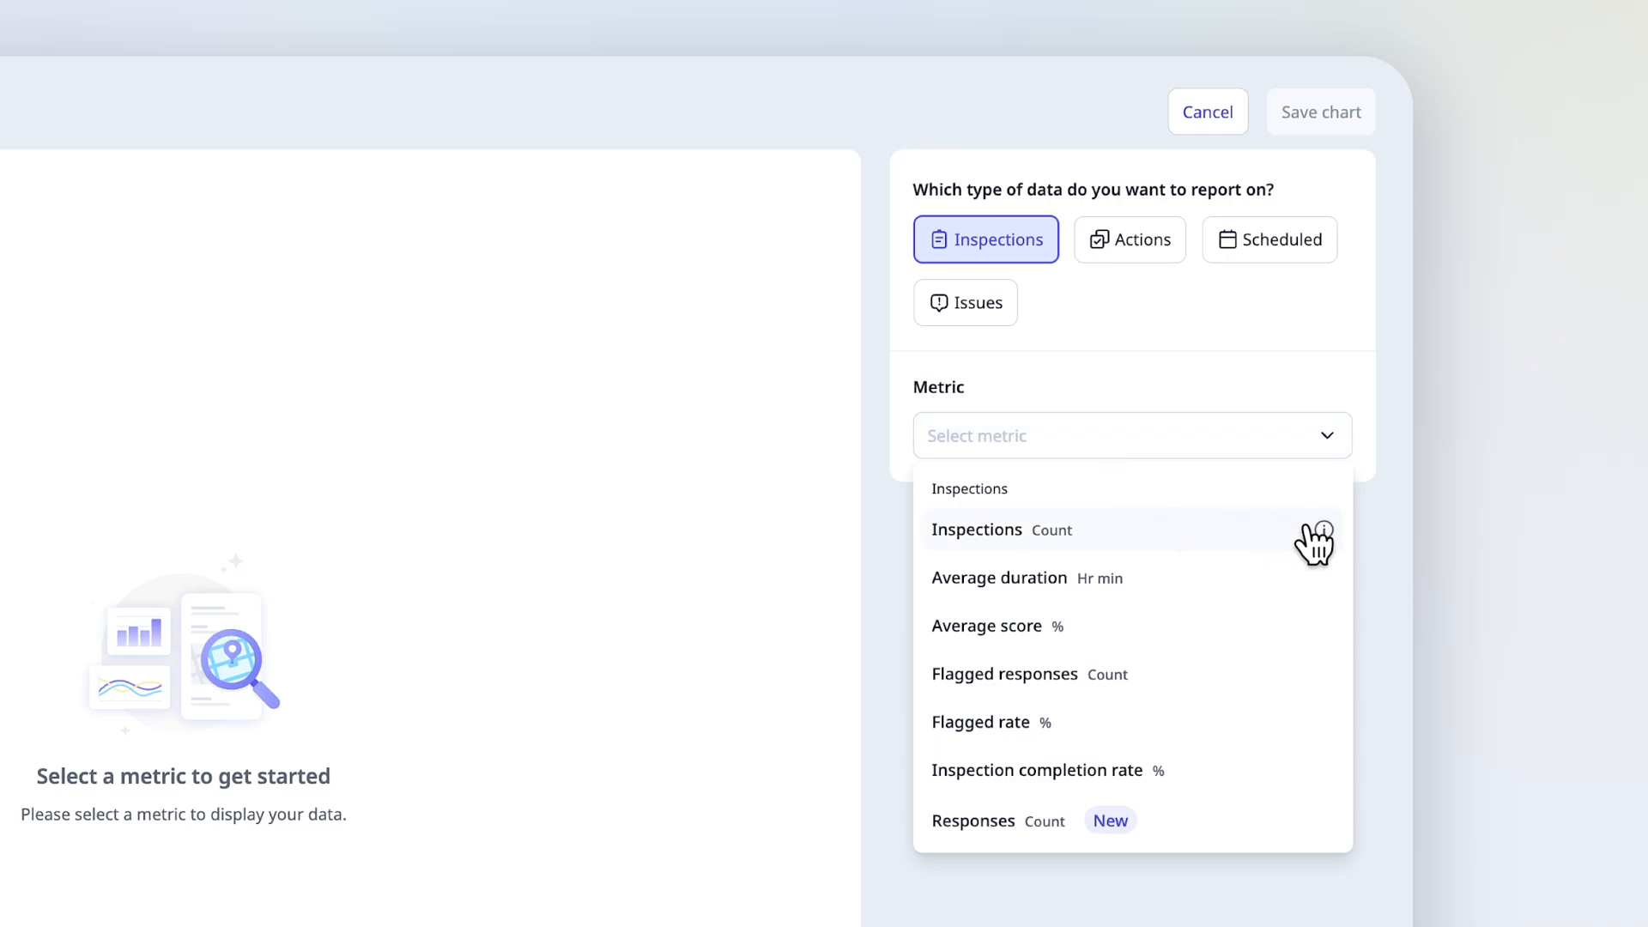
{"action": "mouse_move", "coordinate": [1320, 532]}
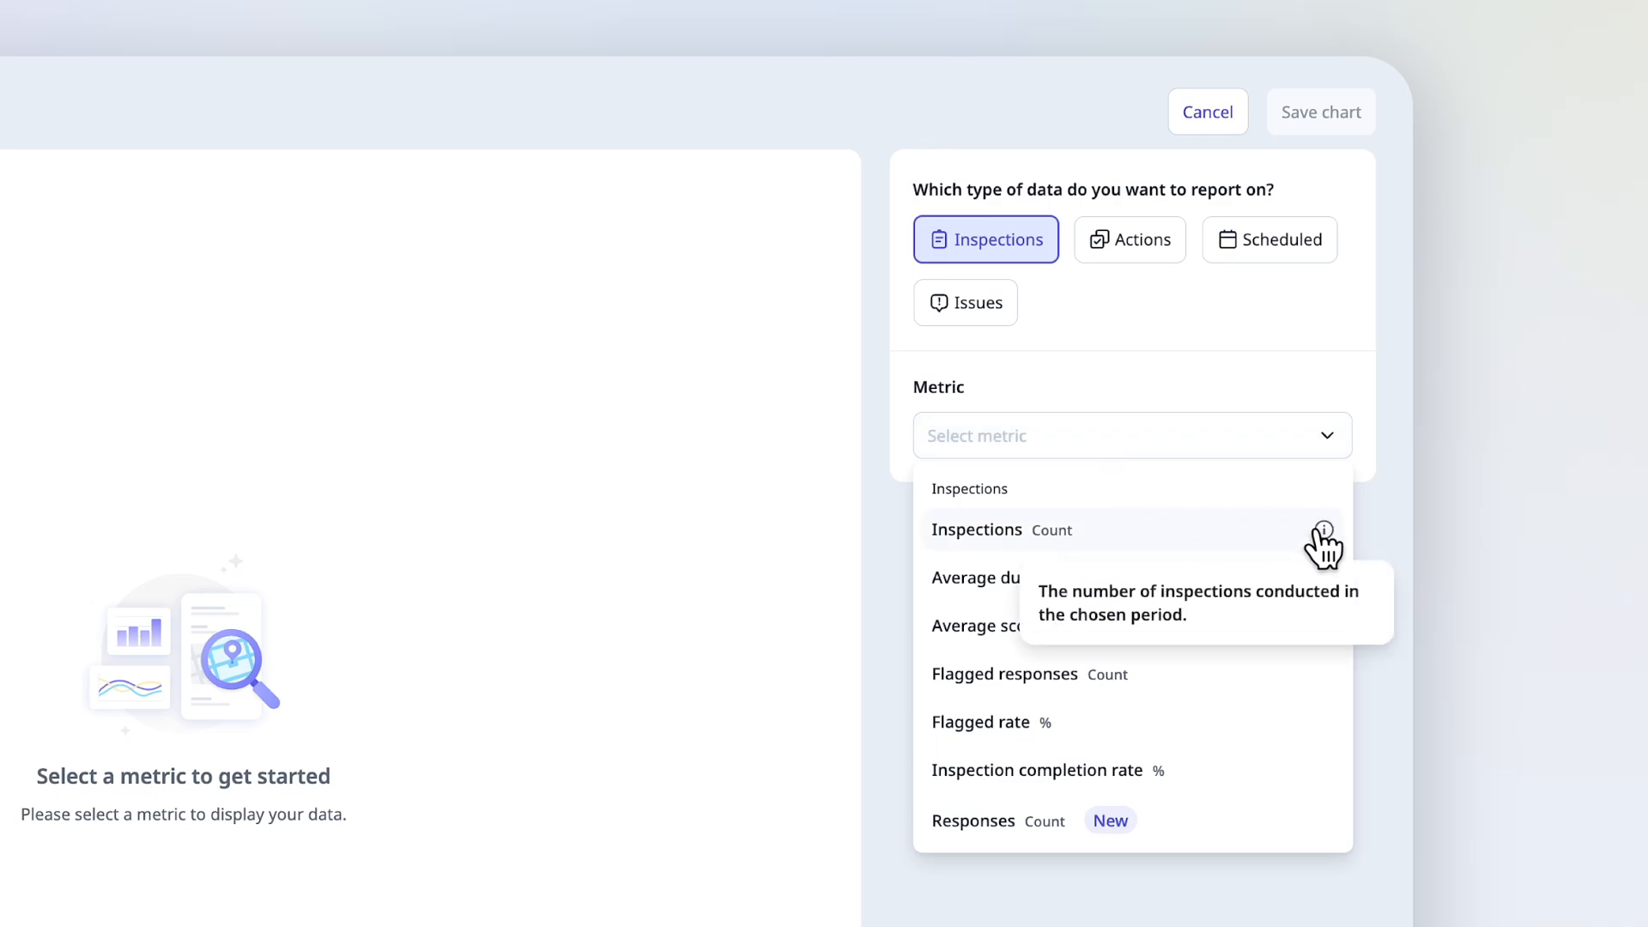
{"action": "left_click", "coordinate": [1208, 530]}
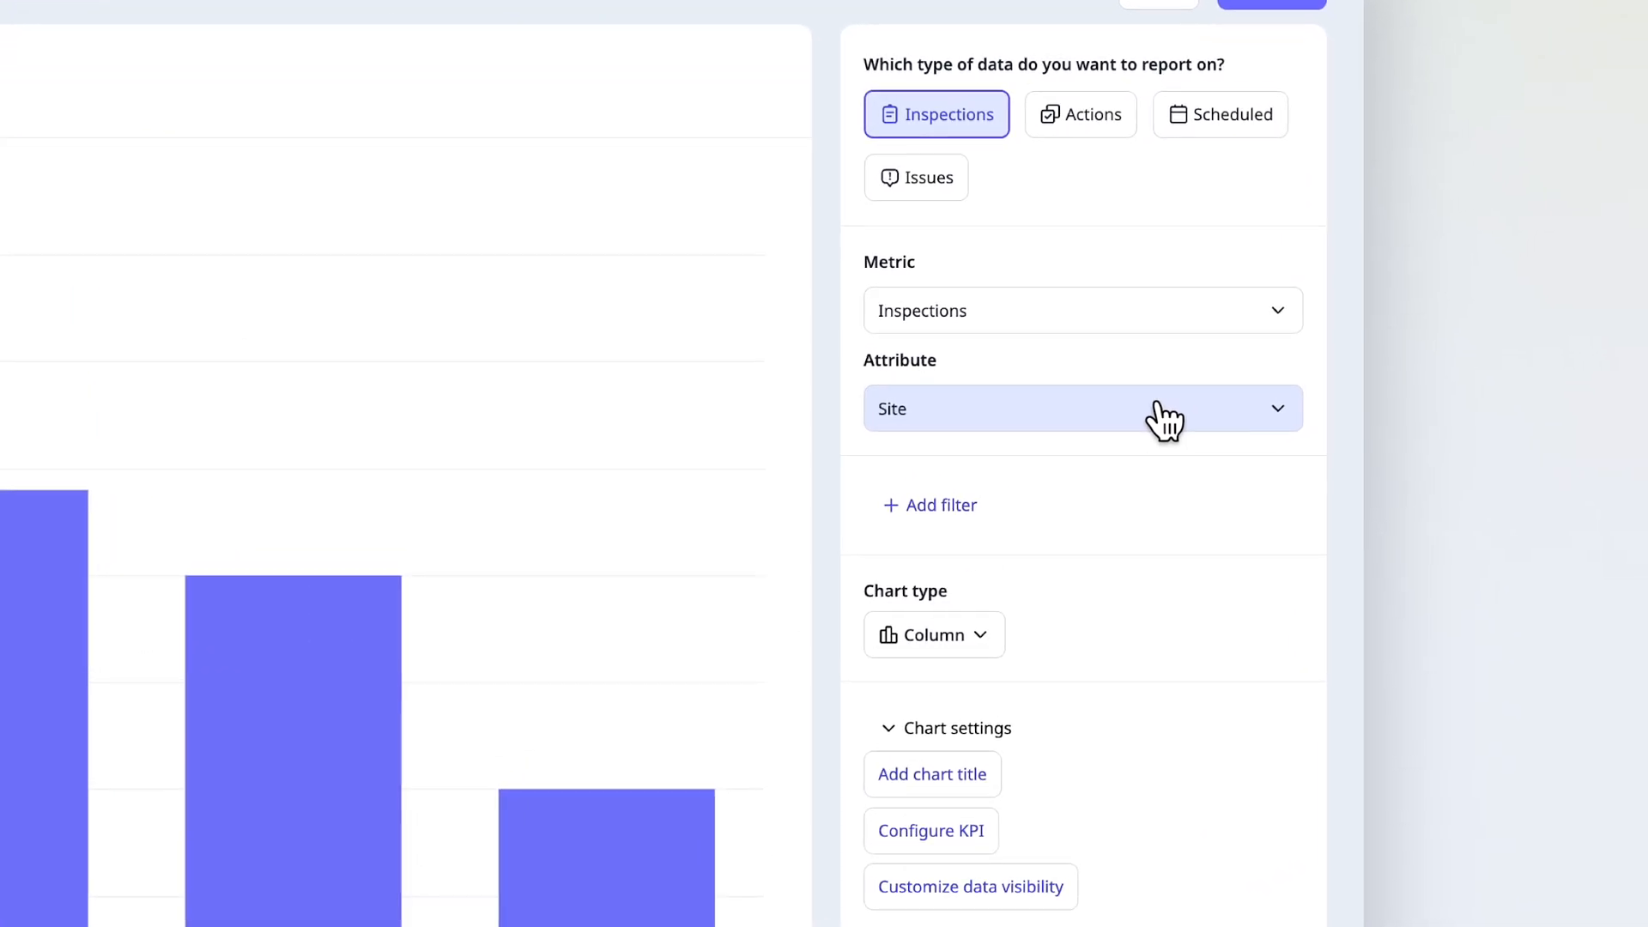
{"action": "left_click", "coordinate": [1164, 419]}
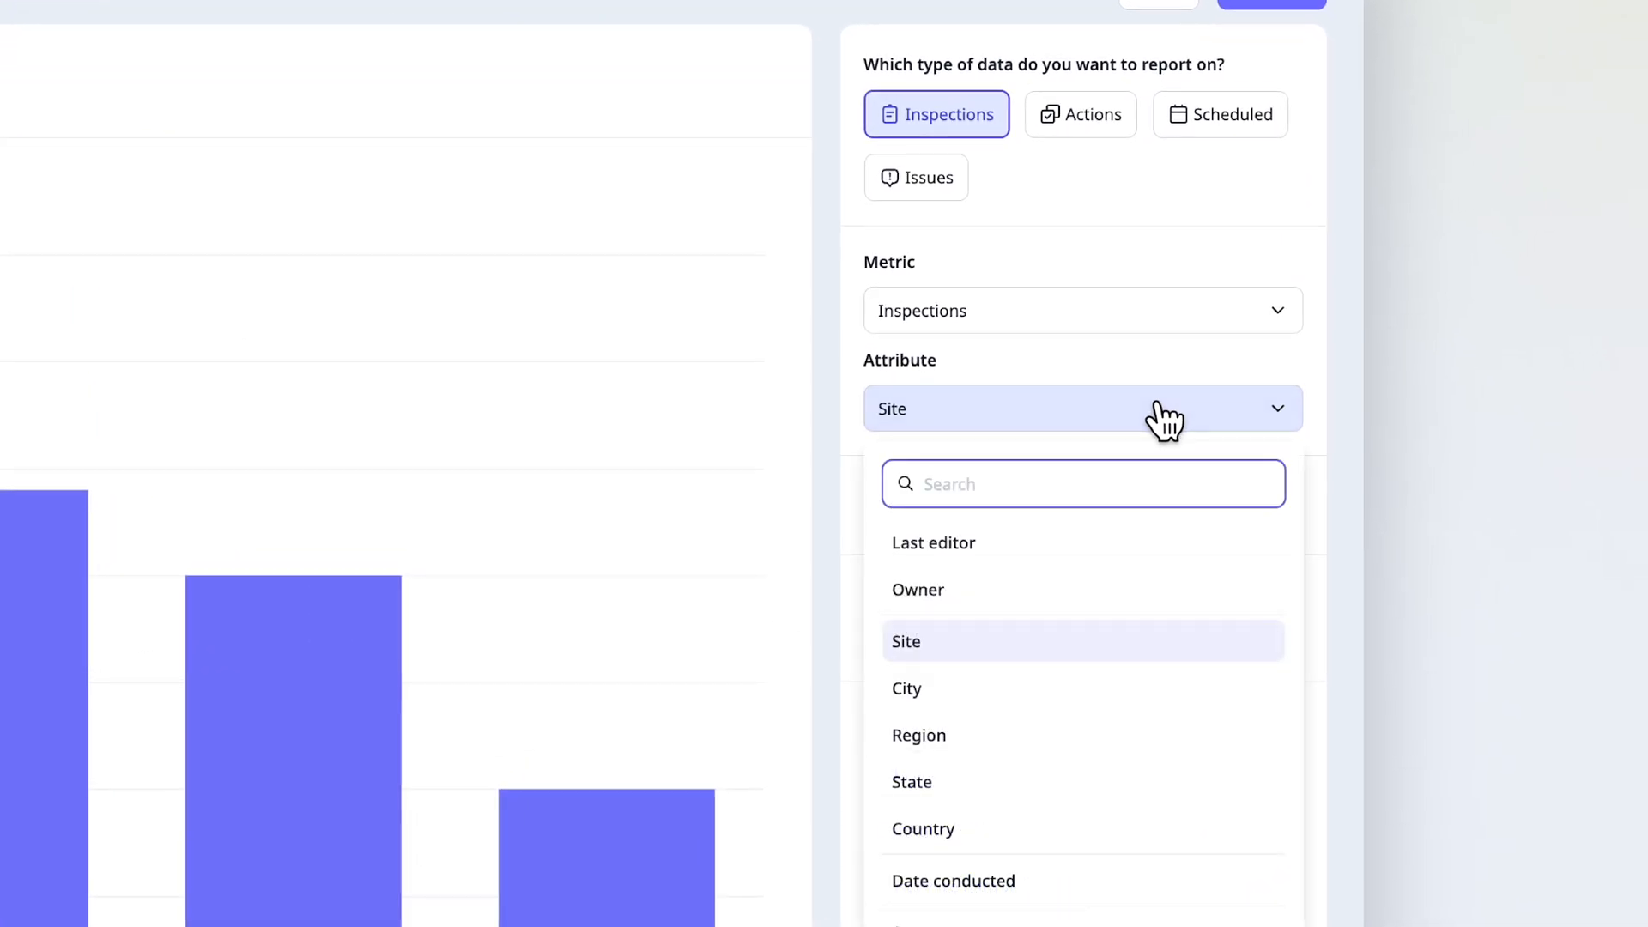
{"action": "left_click", "coordinate": [1162, 640]}
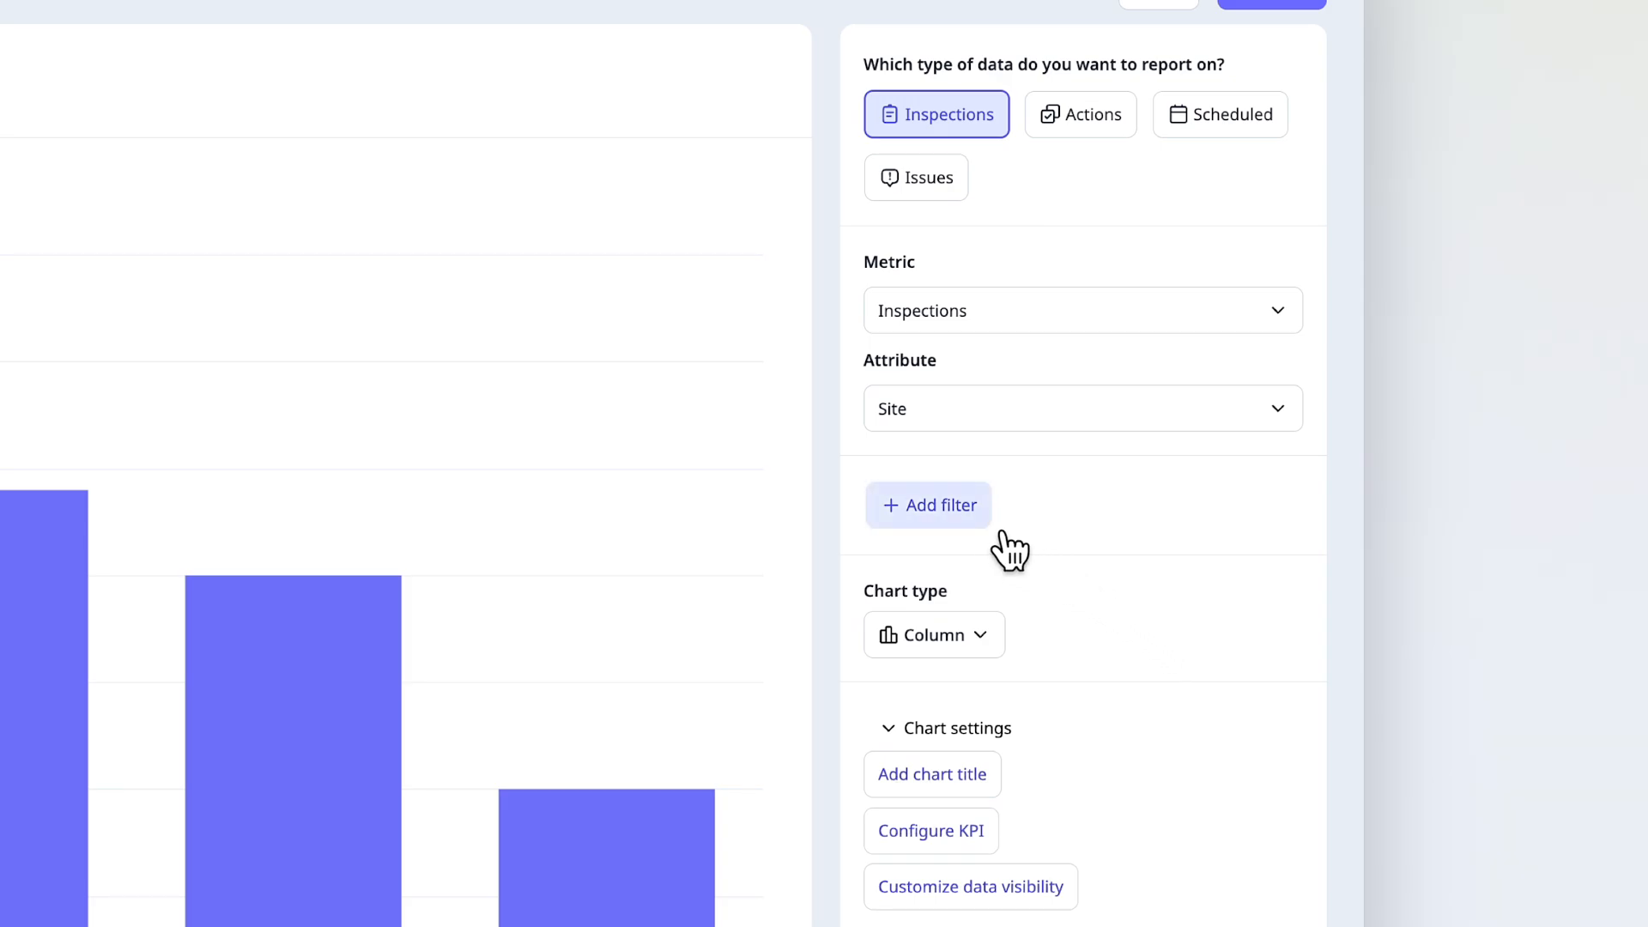
- Filter the custom chart to inspections with Completed status and change its chart type to Timeline table
{"action": "left_click", "coordinate": [976, 520]}
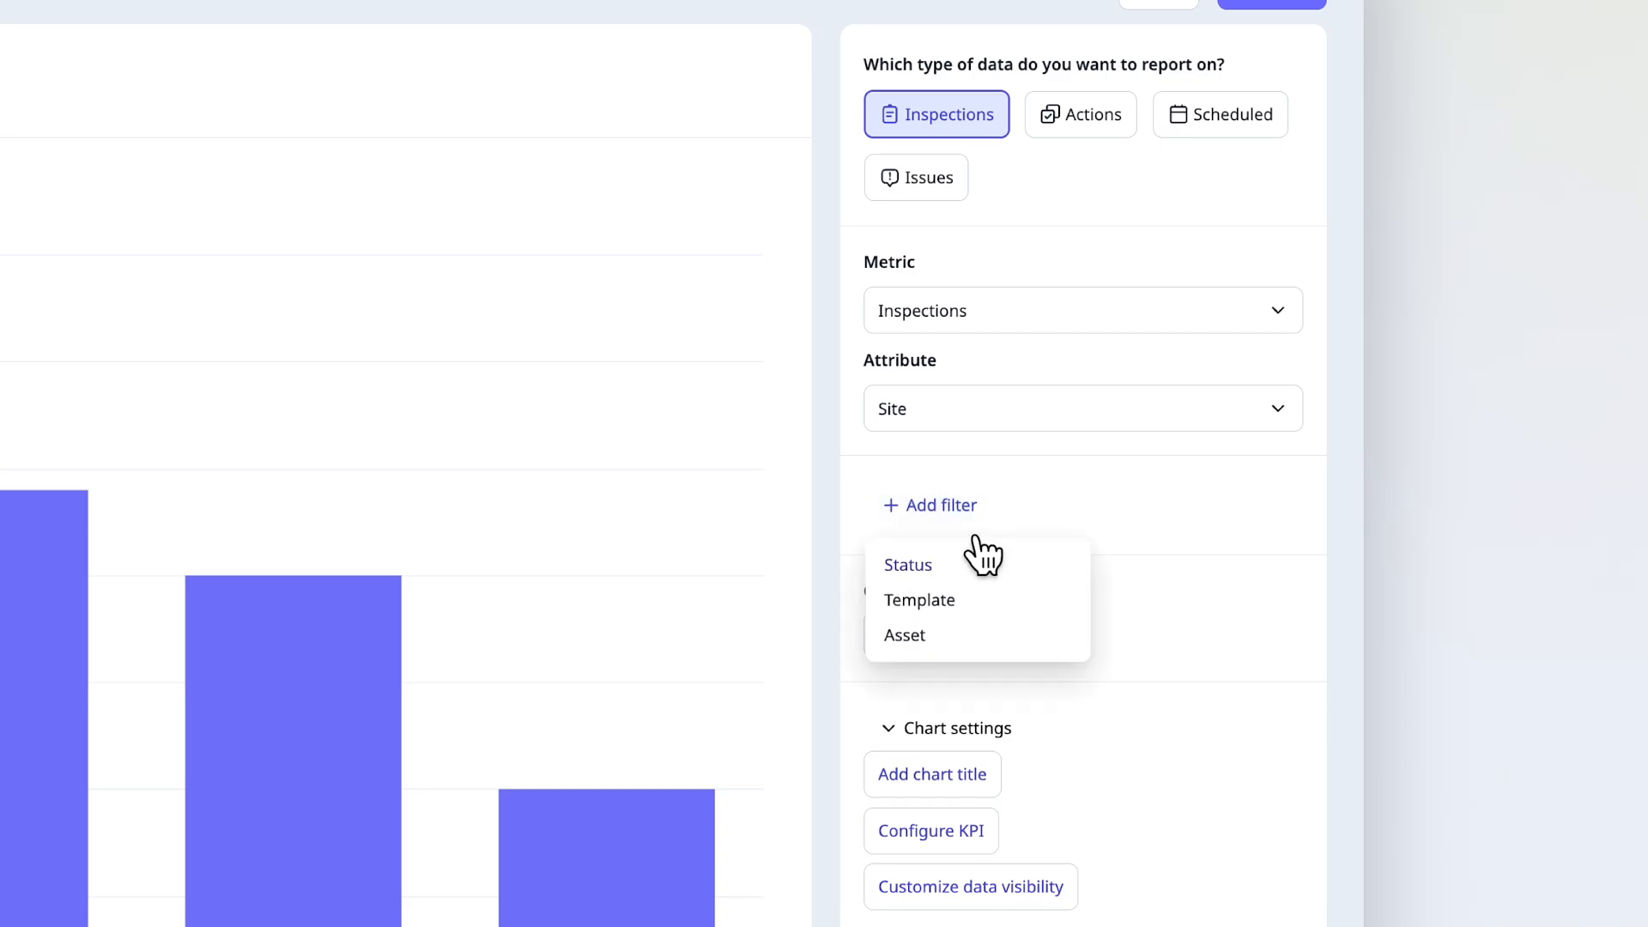
{"action": "left_click", "coordinate": [979, 565]}
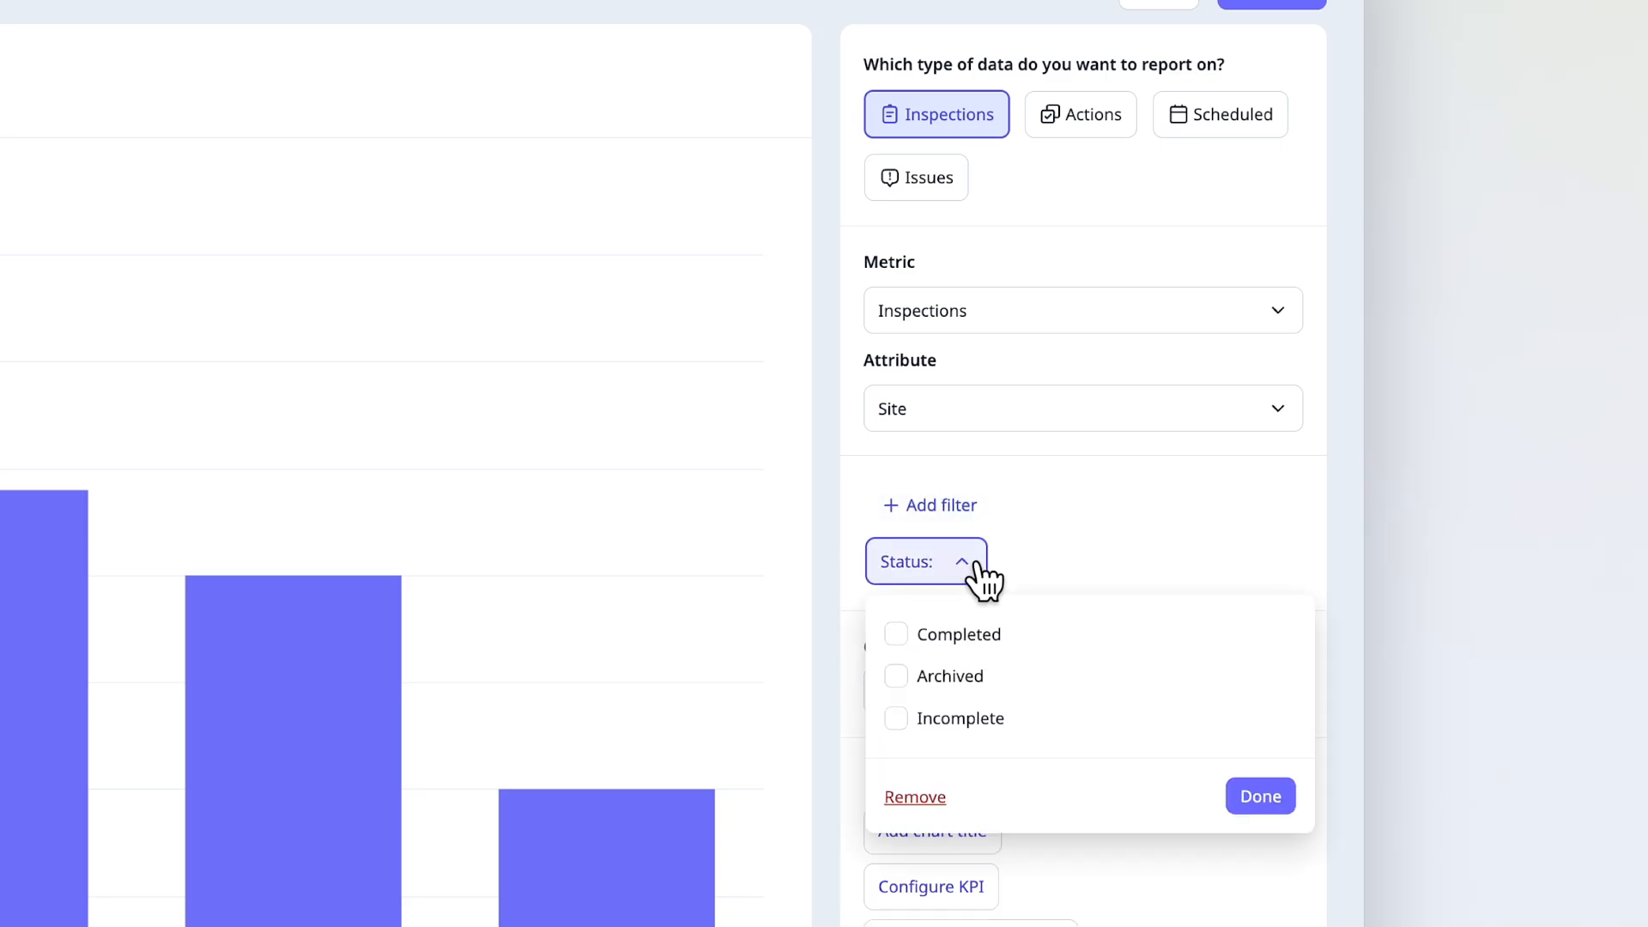
{"action": "left_click", "coordinate": [1024, 635]}
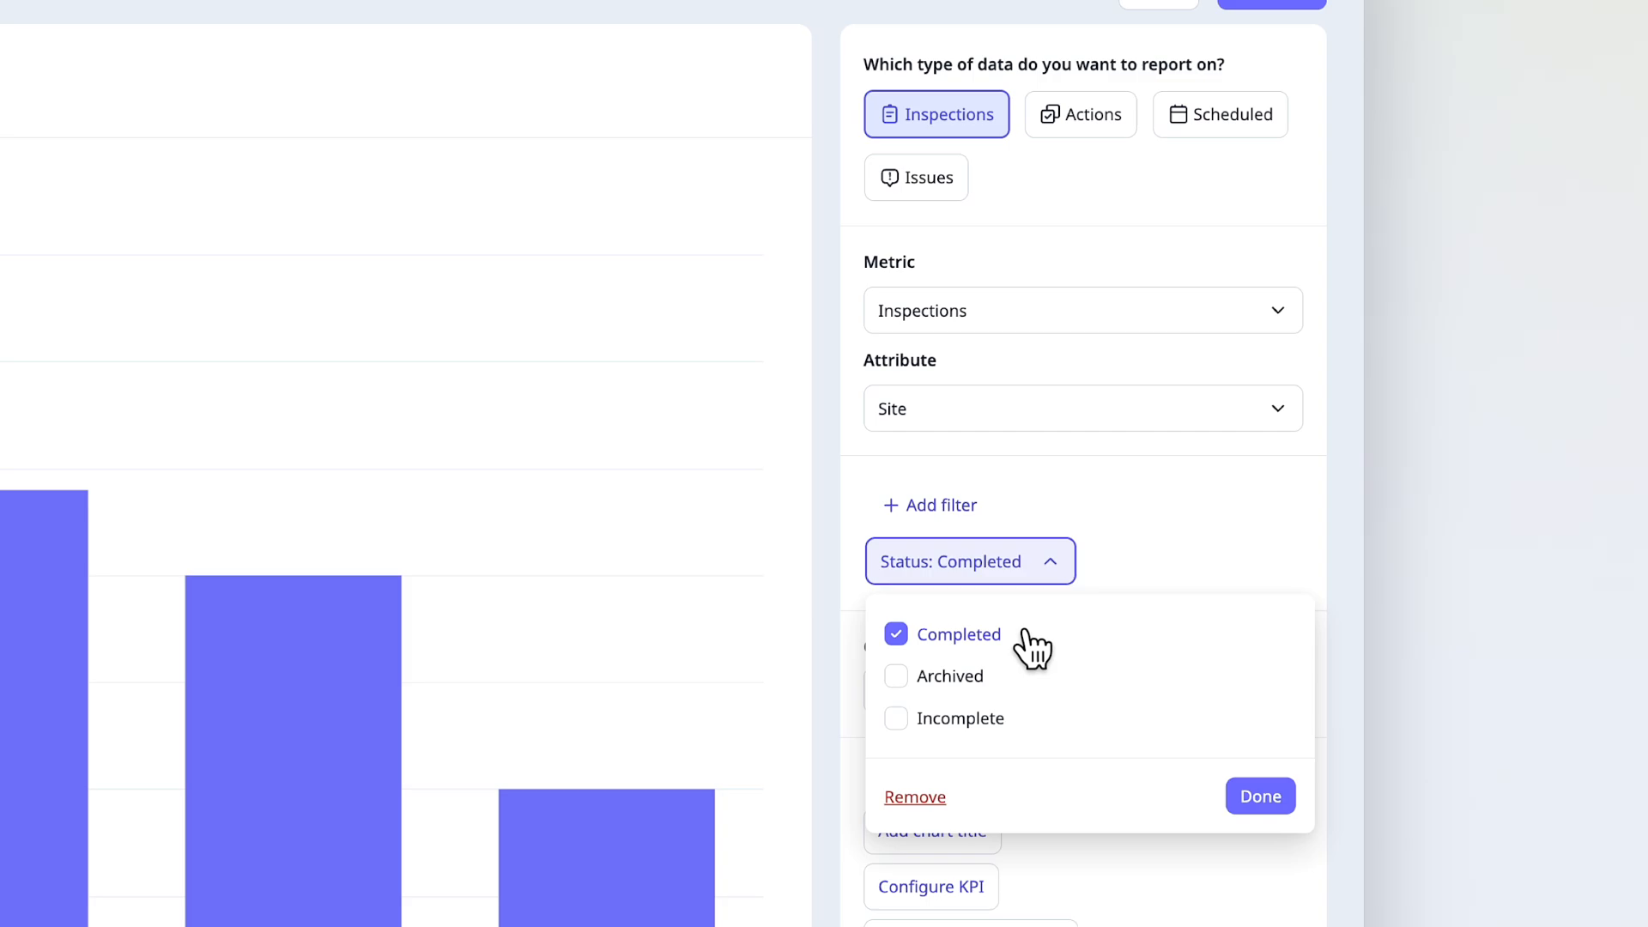
{"action": "left_click", "coordinate": [1268, 796]}
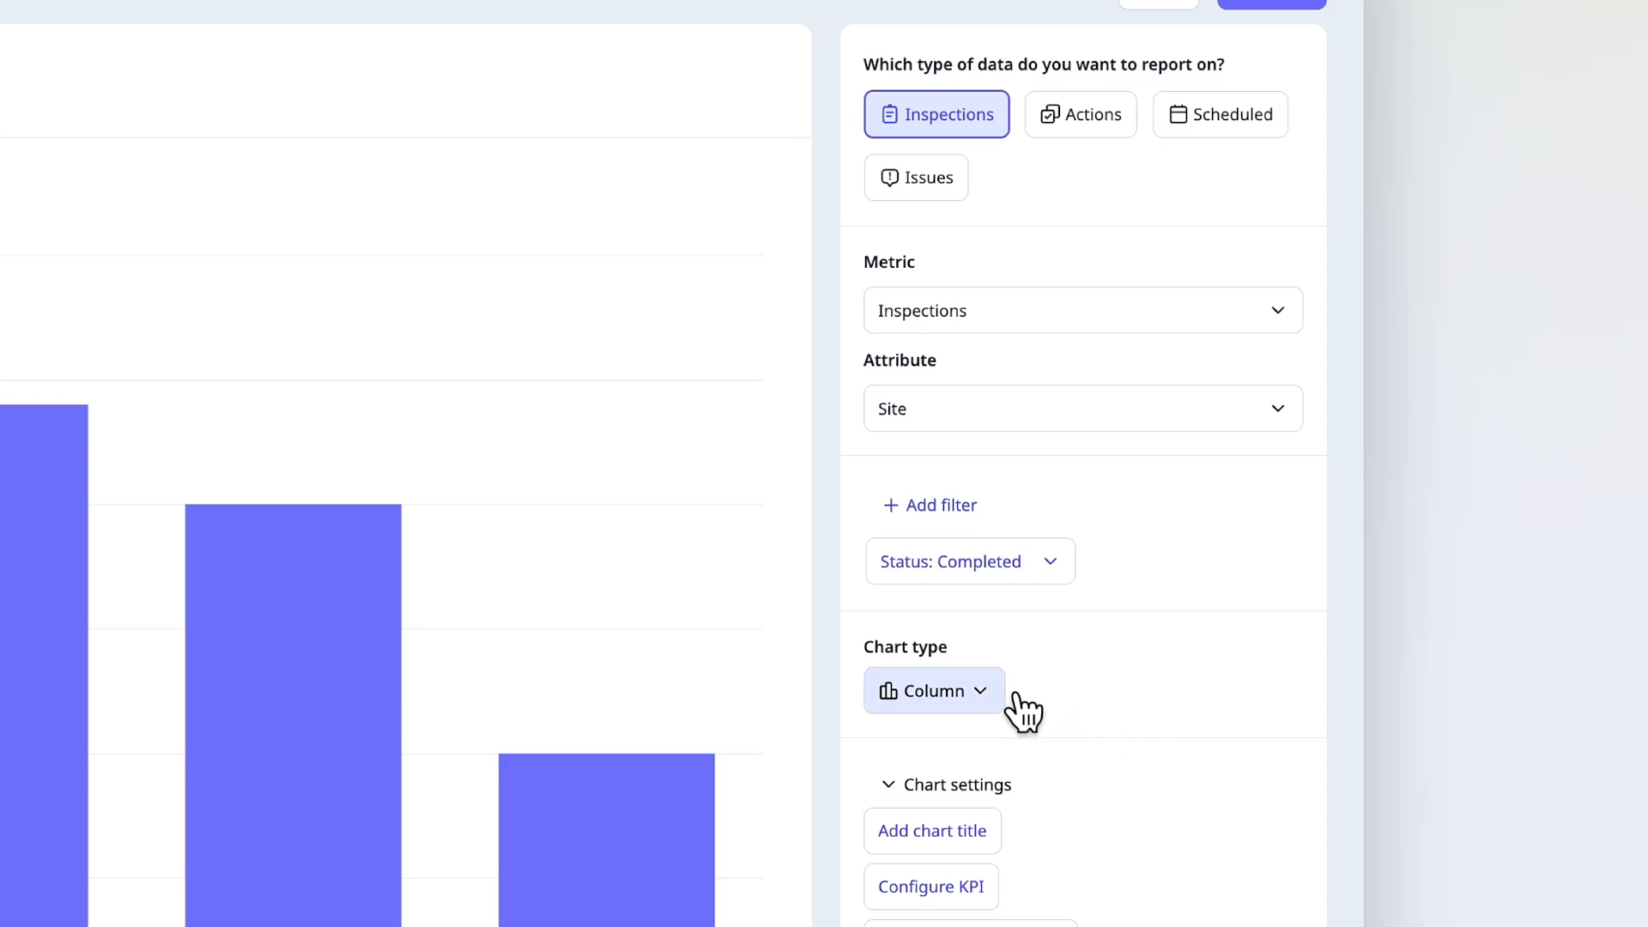
{"action": "left_click", "coordinate": [983, 695]}
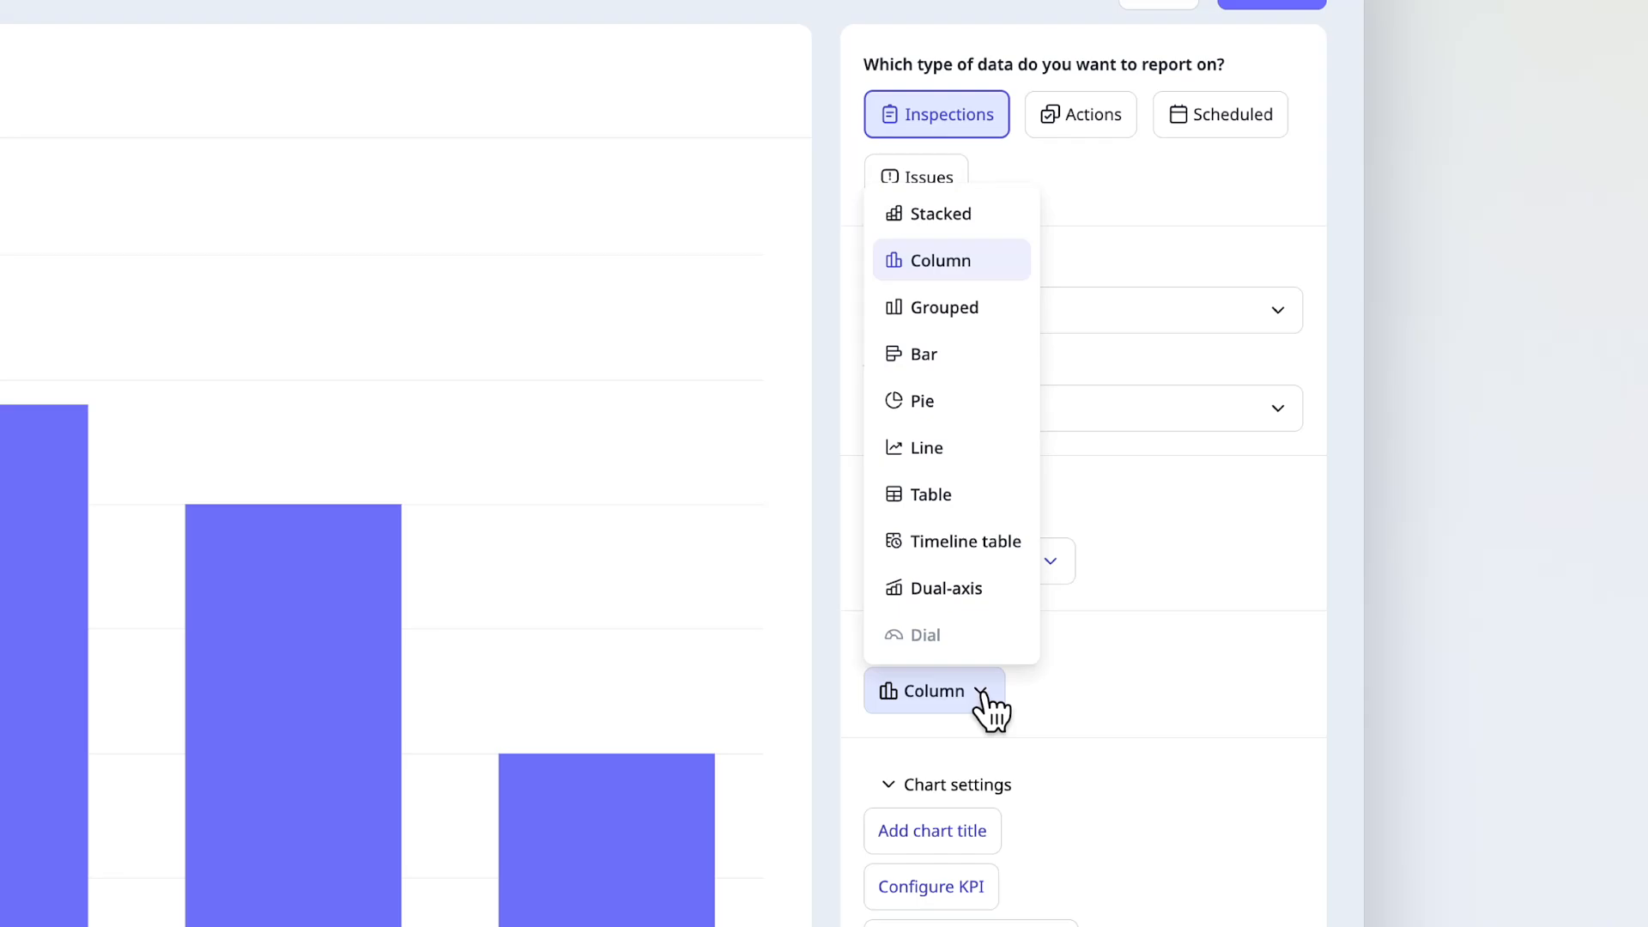
{"action": "left_click", "coordinate": [985, 545]}
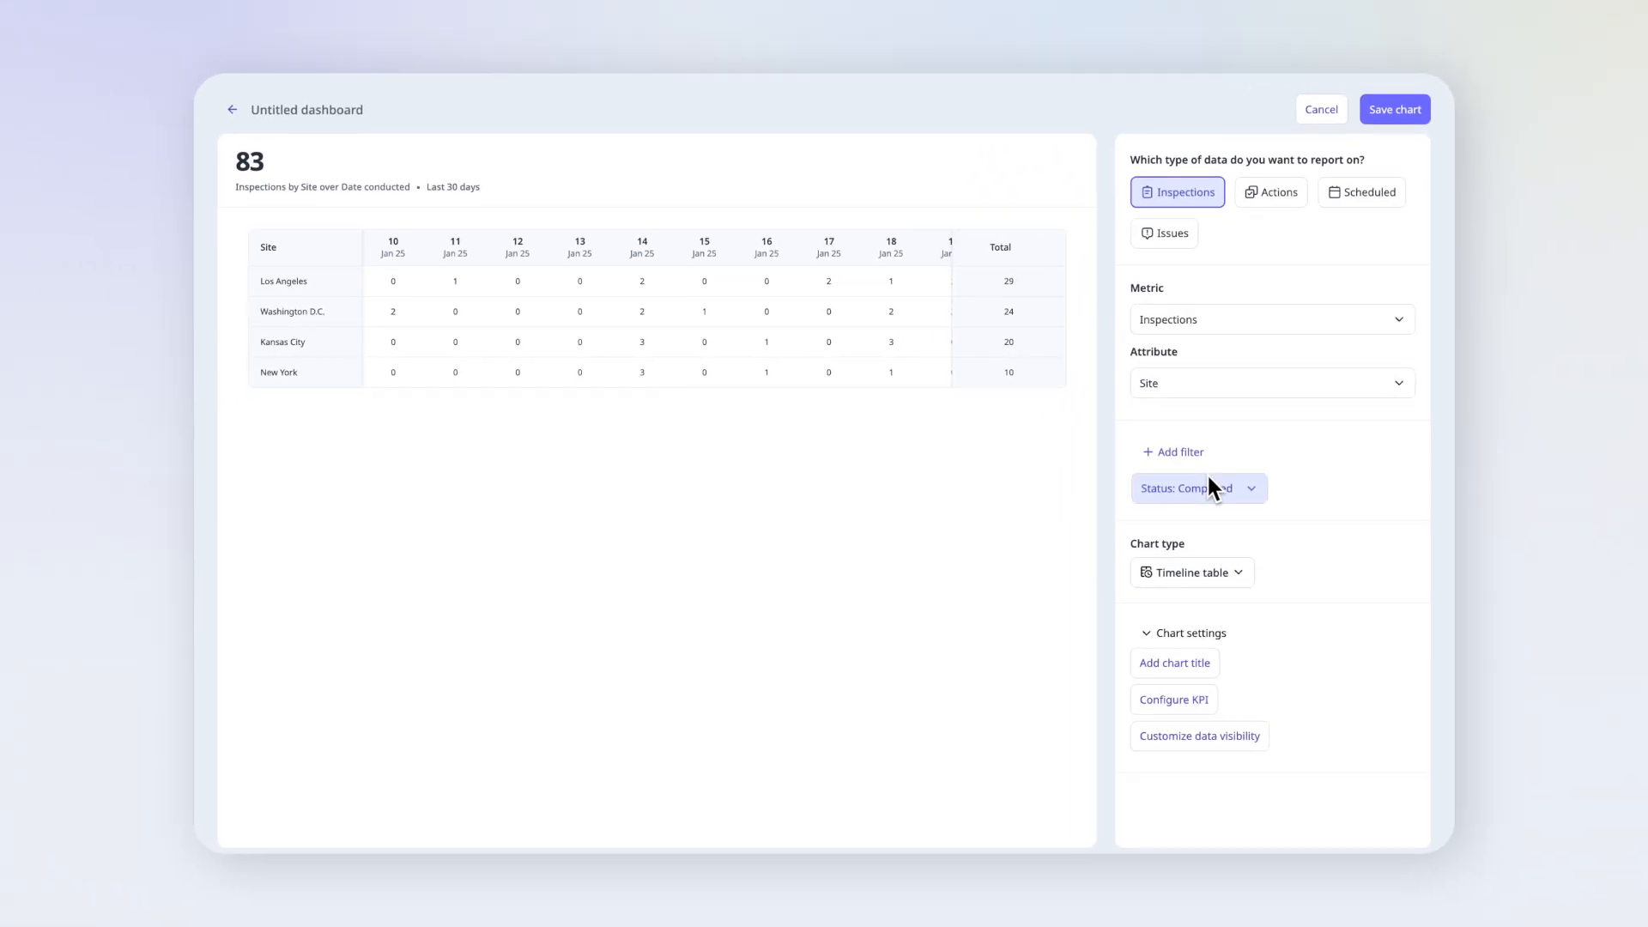
- Give the timeline table chart the title "Safety team inspections"
{"action": "left_click", "coordinate": [1192, 661]}
{"action": "type", "text": "Safety team inspections"}
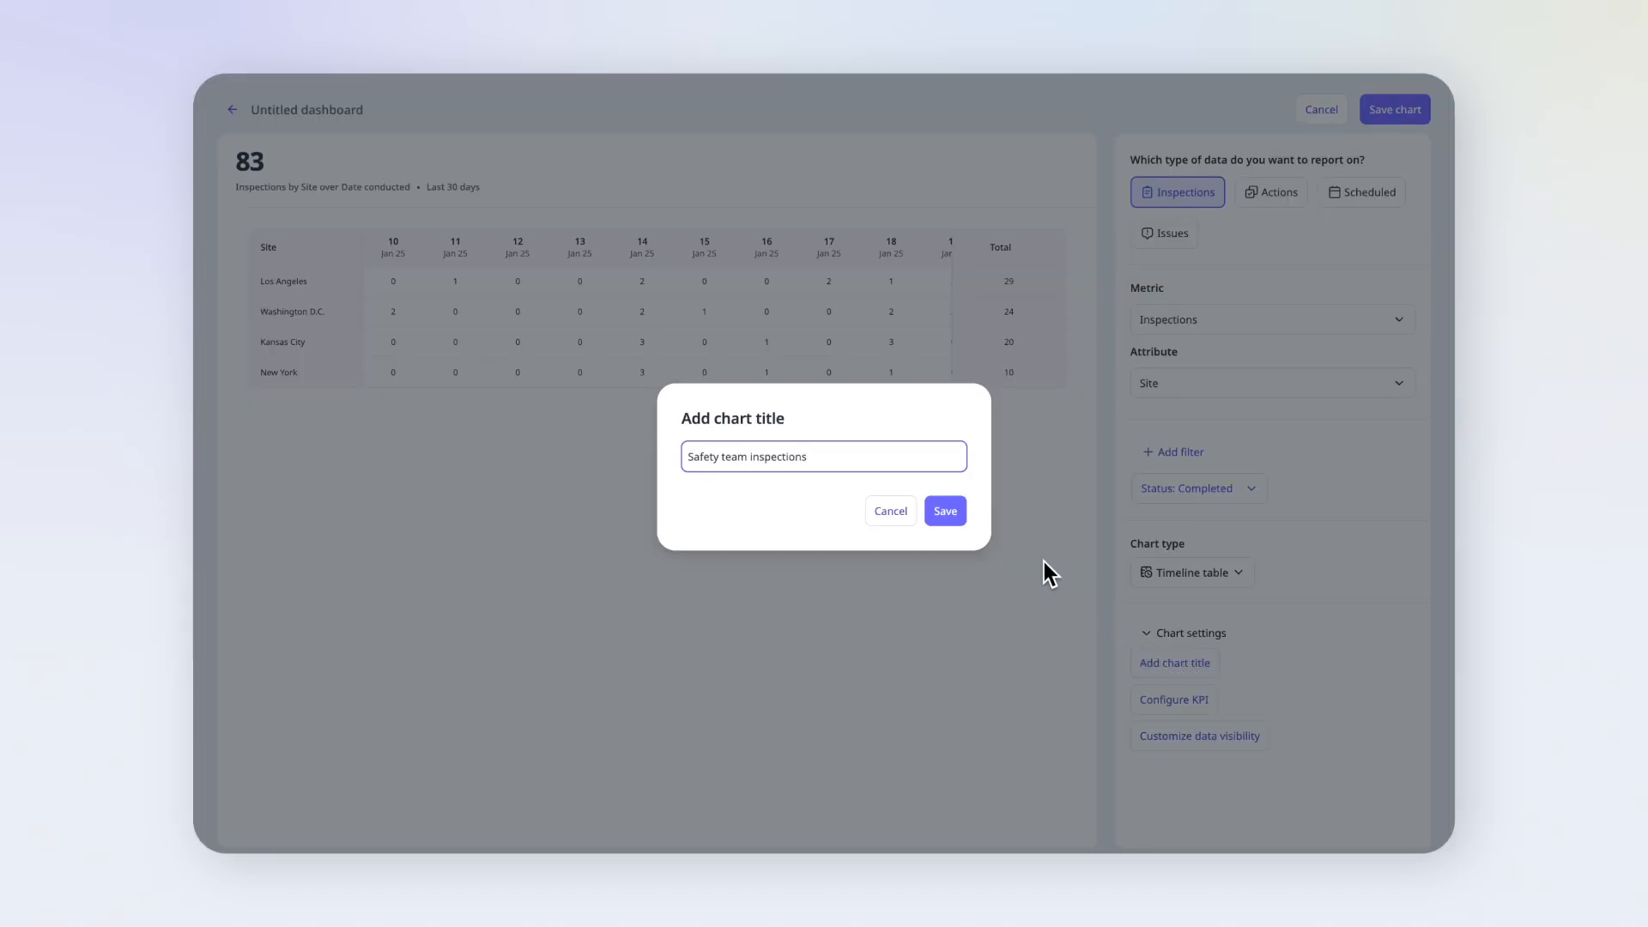
{"action": "left_click", "coordinate": [949, 515]}
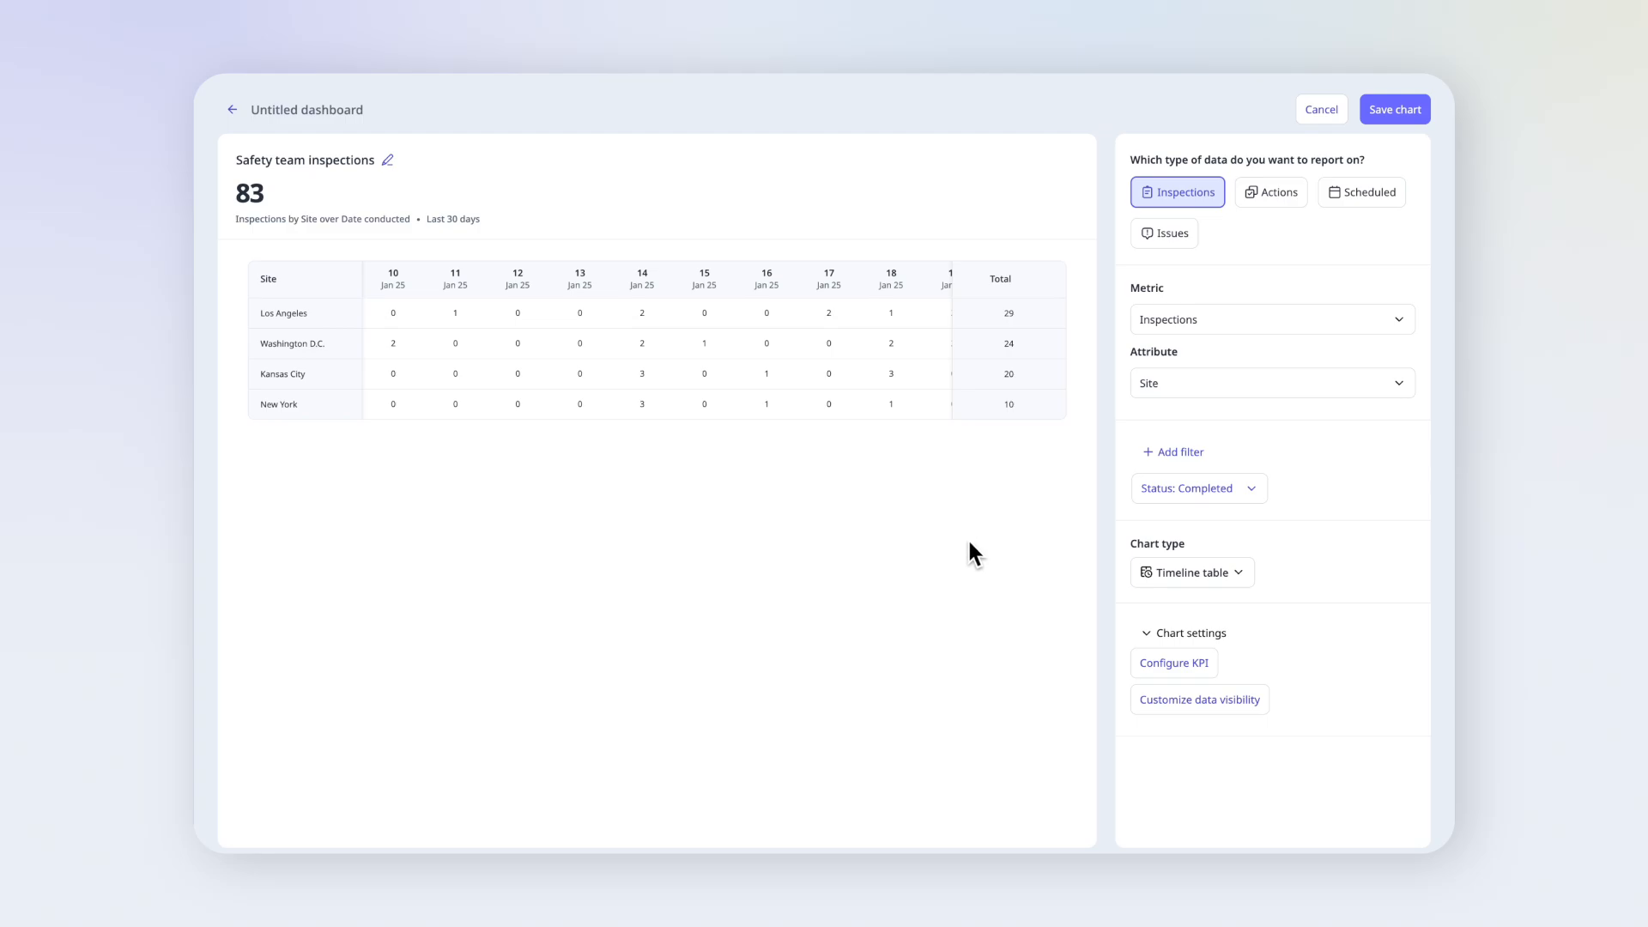
- Configure a KPI named "Weekly target" with a target value of 2 for the Safety team inspections chart
{"action": "left_click", "coordinate": [1153, 666]}
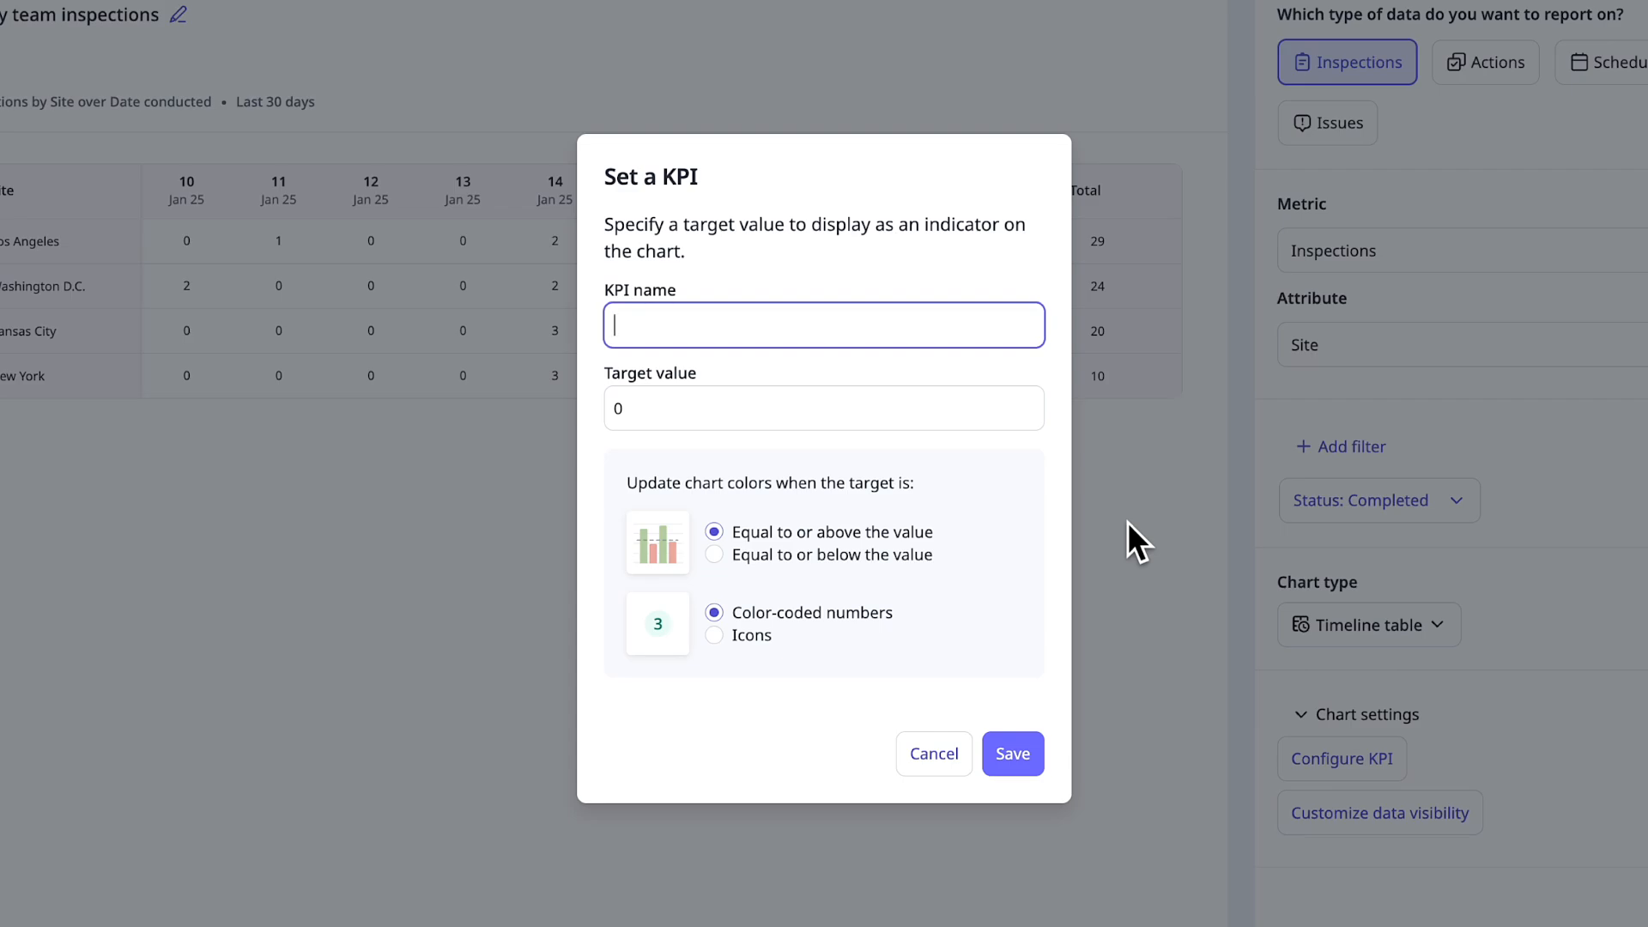
{"action": "type", "text": "Weekly target"}
{"action": "left_click", "coordinate": [944, 416]}
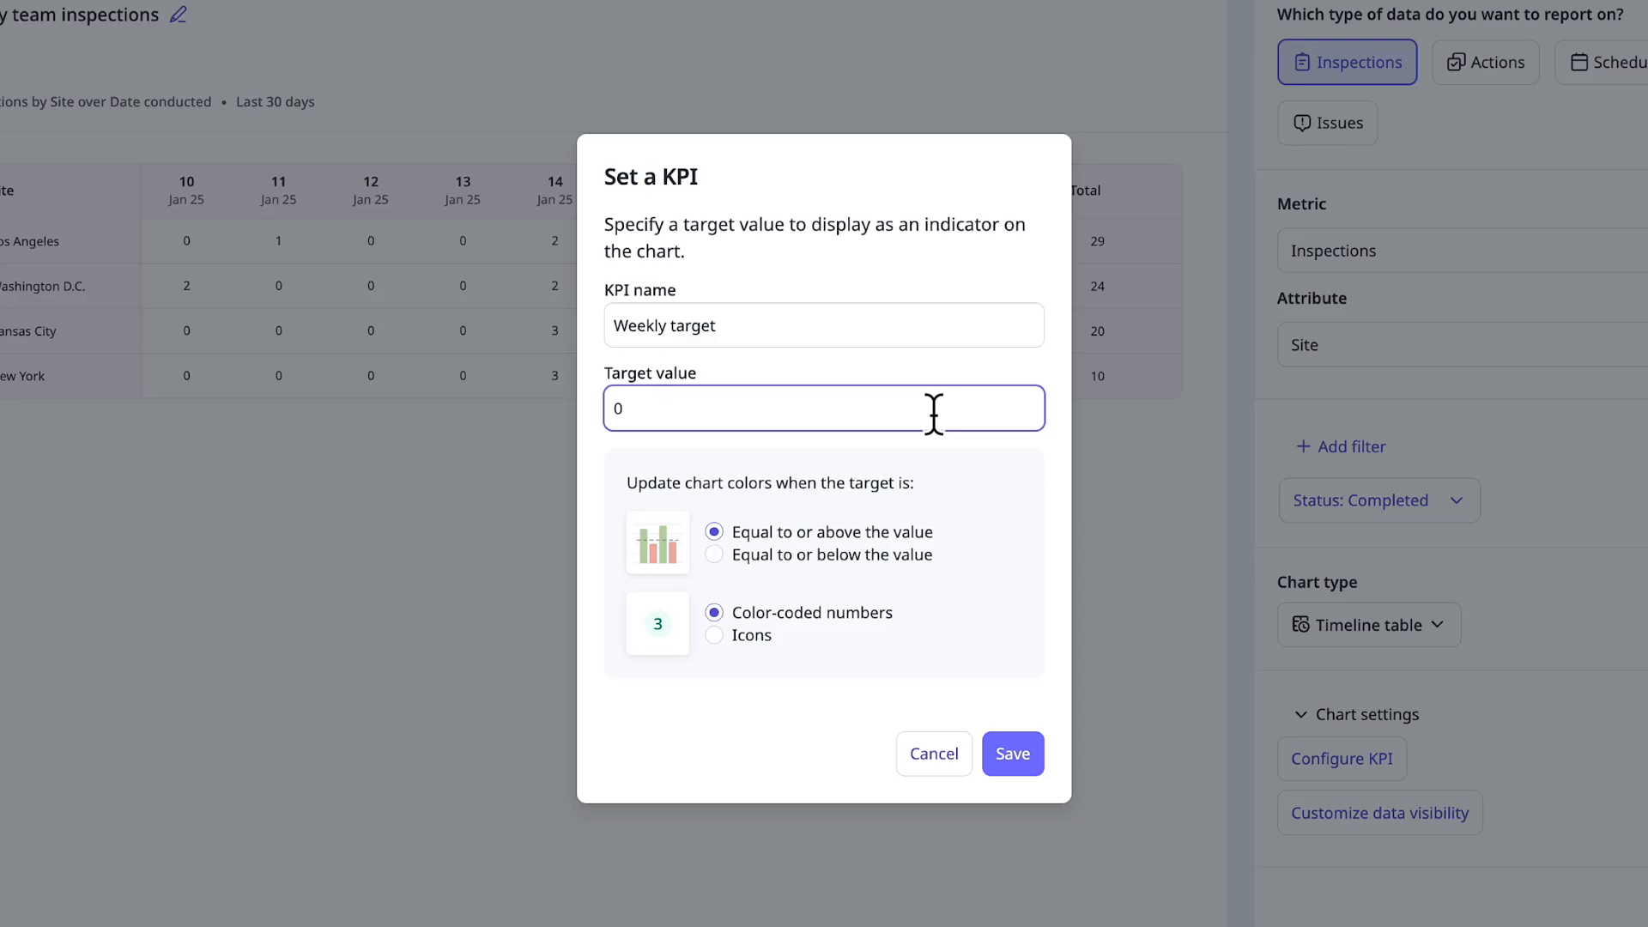
{"action": "key", "text": "BackSpace"}
{"action": "type", "text": "2"}
{"action": "left_click", "coordinate": [951, 479]}
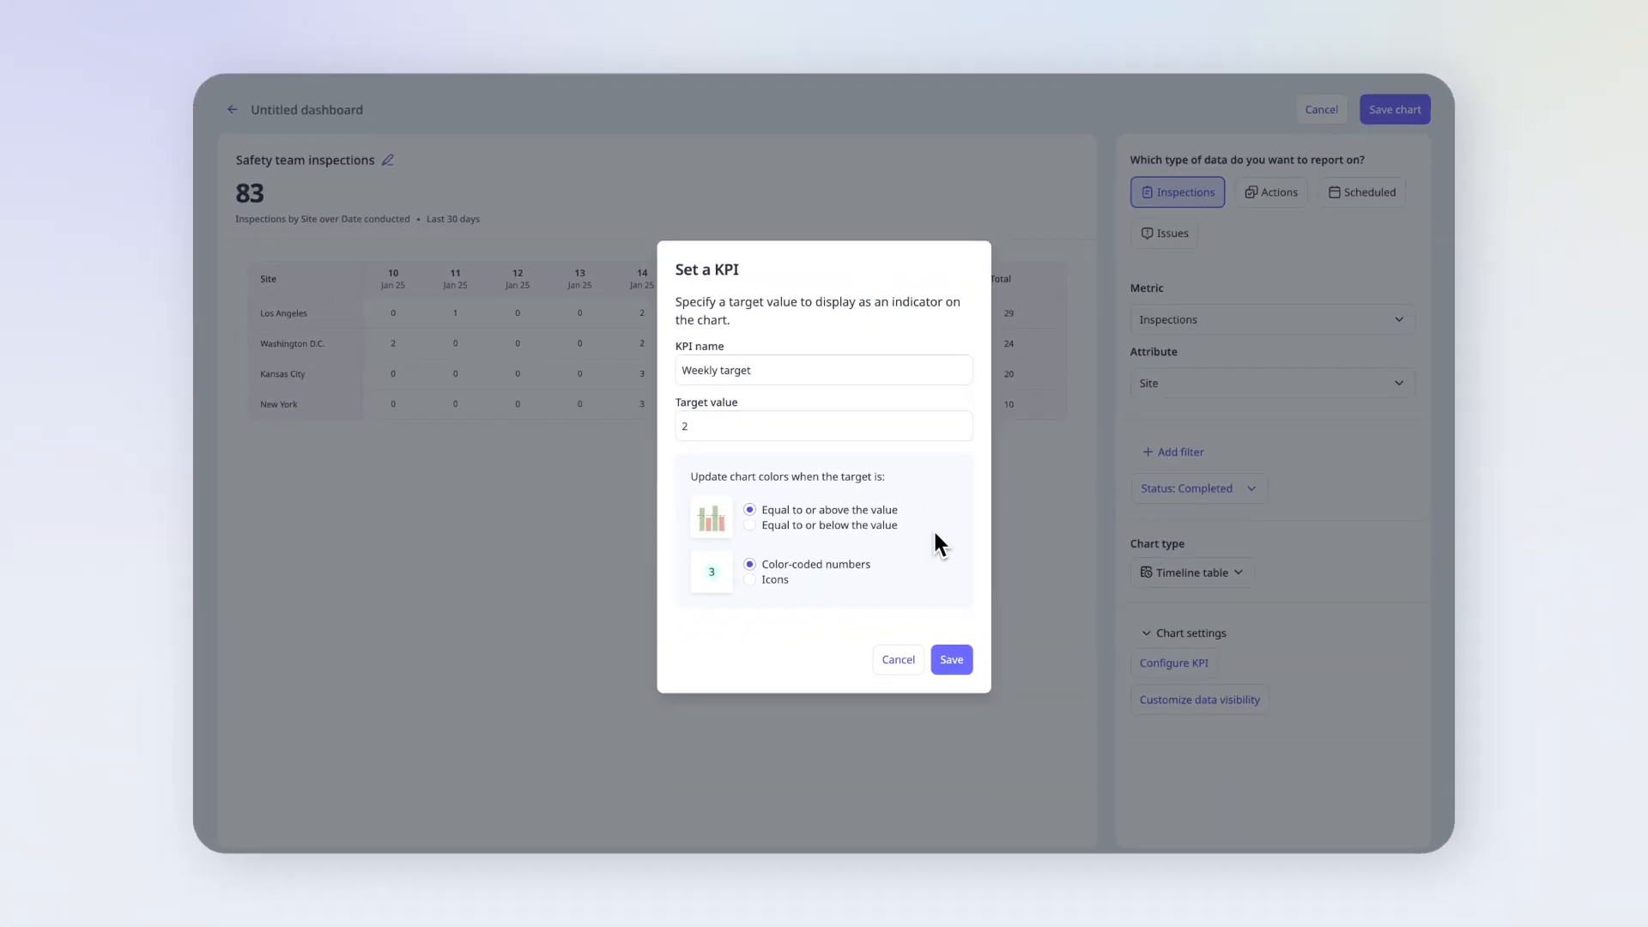
{"action": "left_click", "coordinate": [953, 660]}
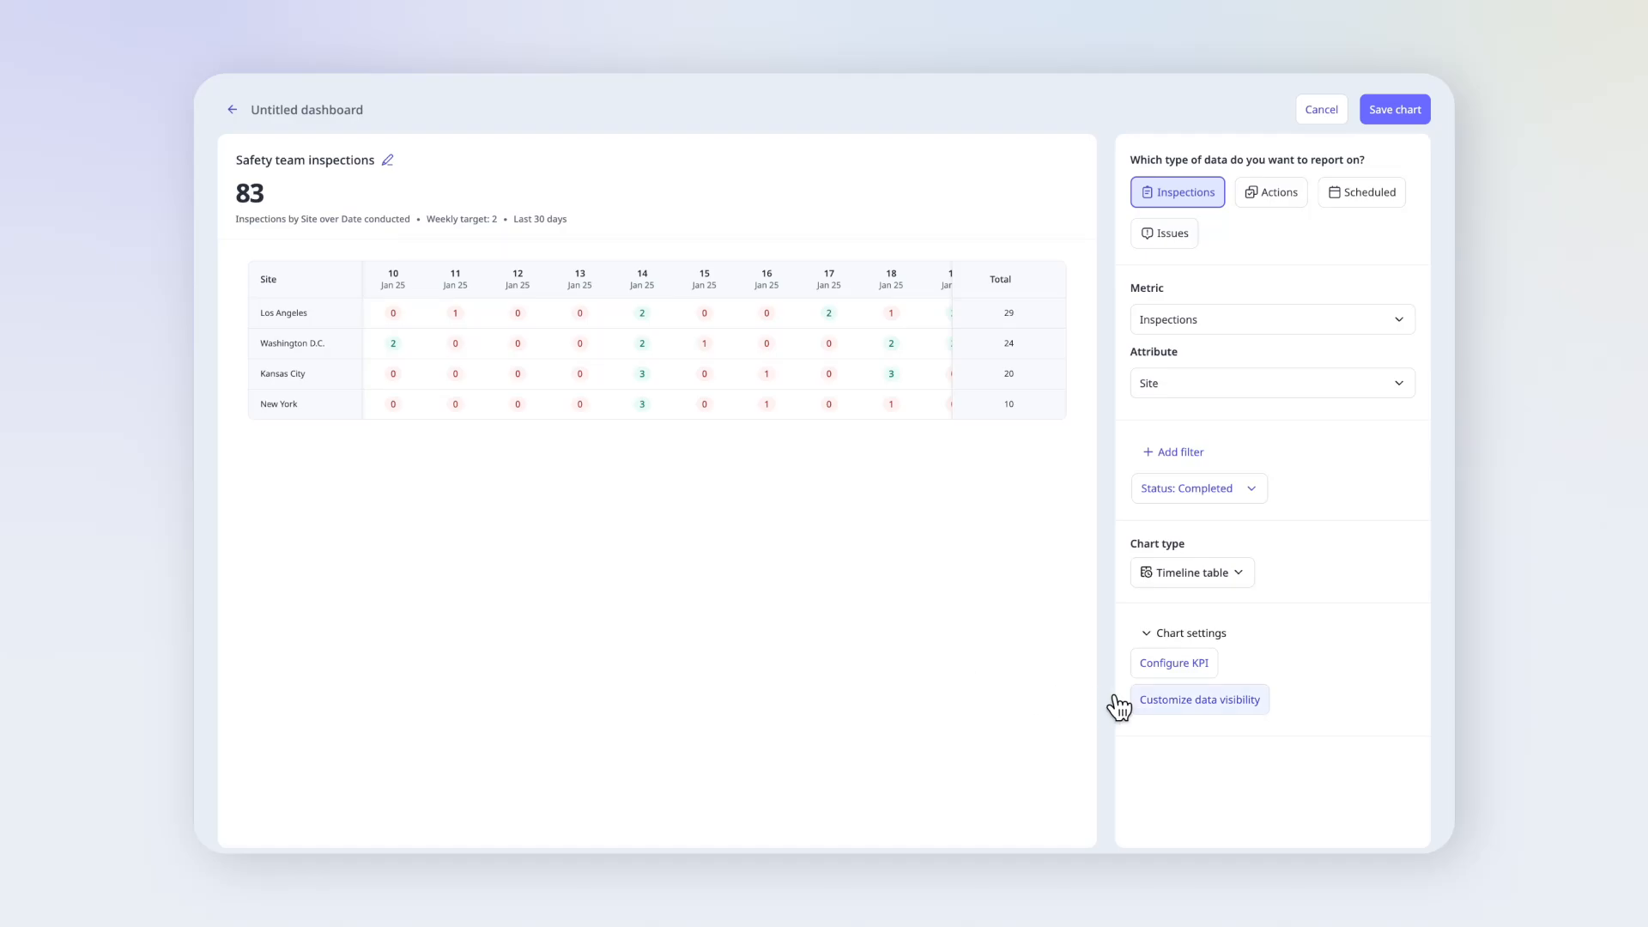
- Display items with zero values in the Safety team inspections chart and save the chart to the dashboard
{"action": "left_click", "coordinate": [1150, 700]}
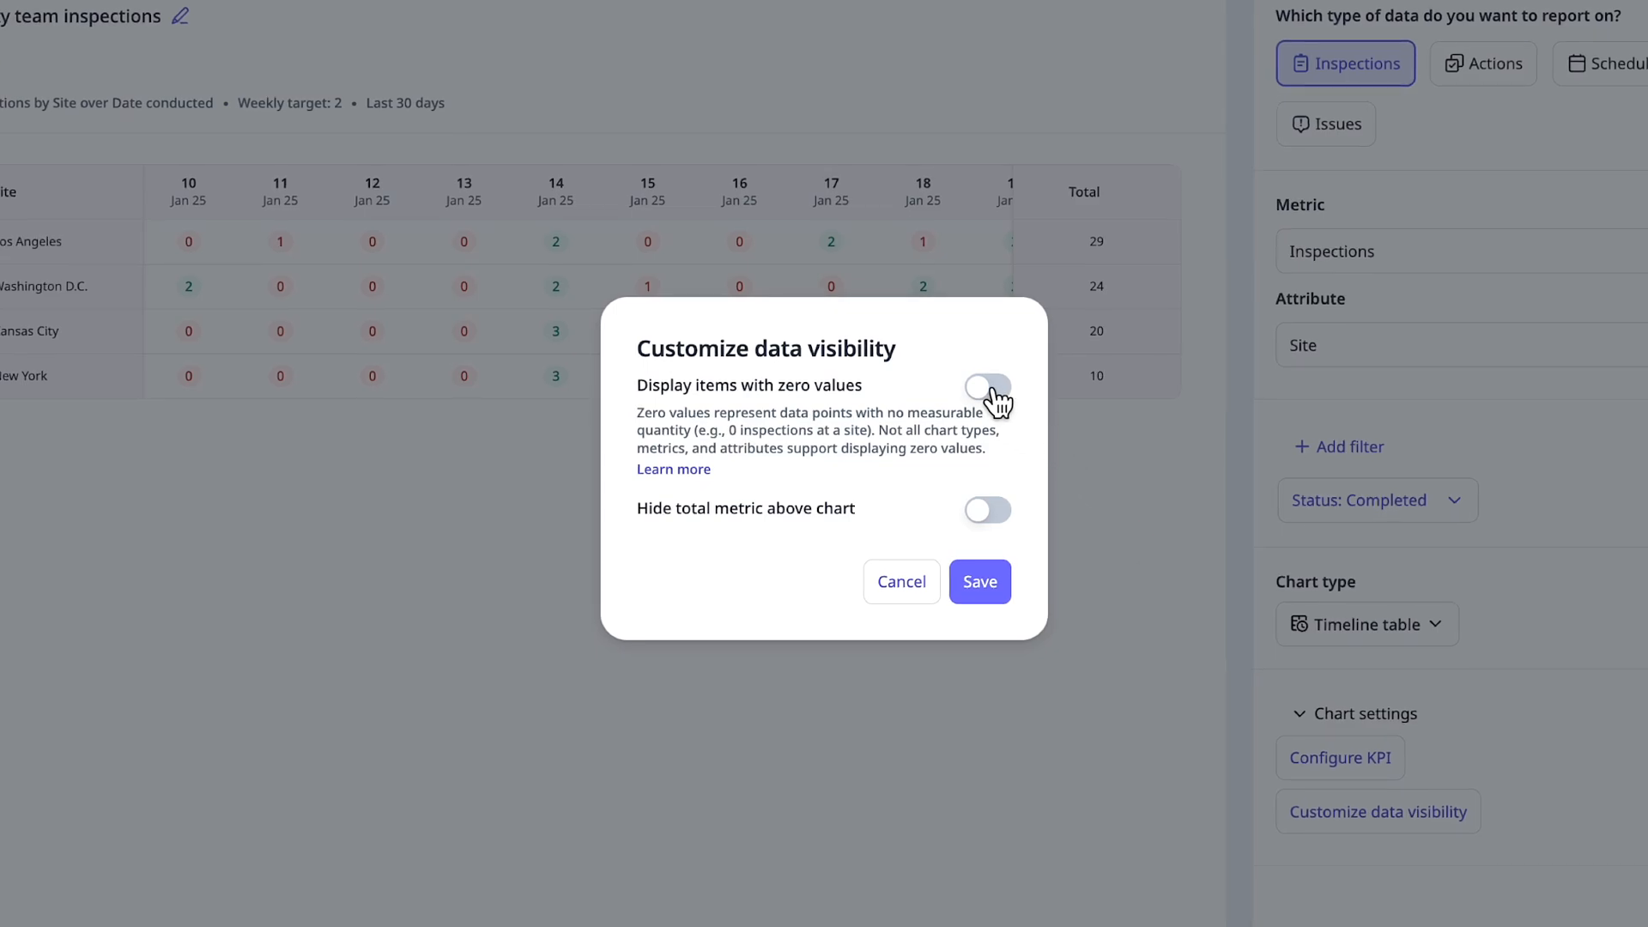
{"action": "left_click", "coordinate": [996, 392]}
{"action": "left_click", "coordinate": [989, 577]}
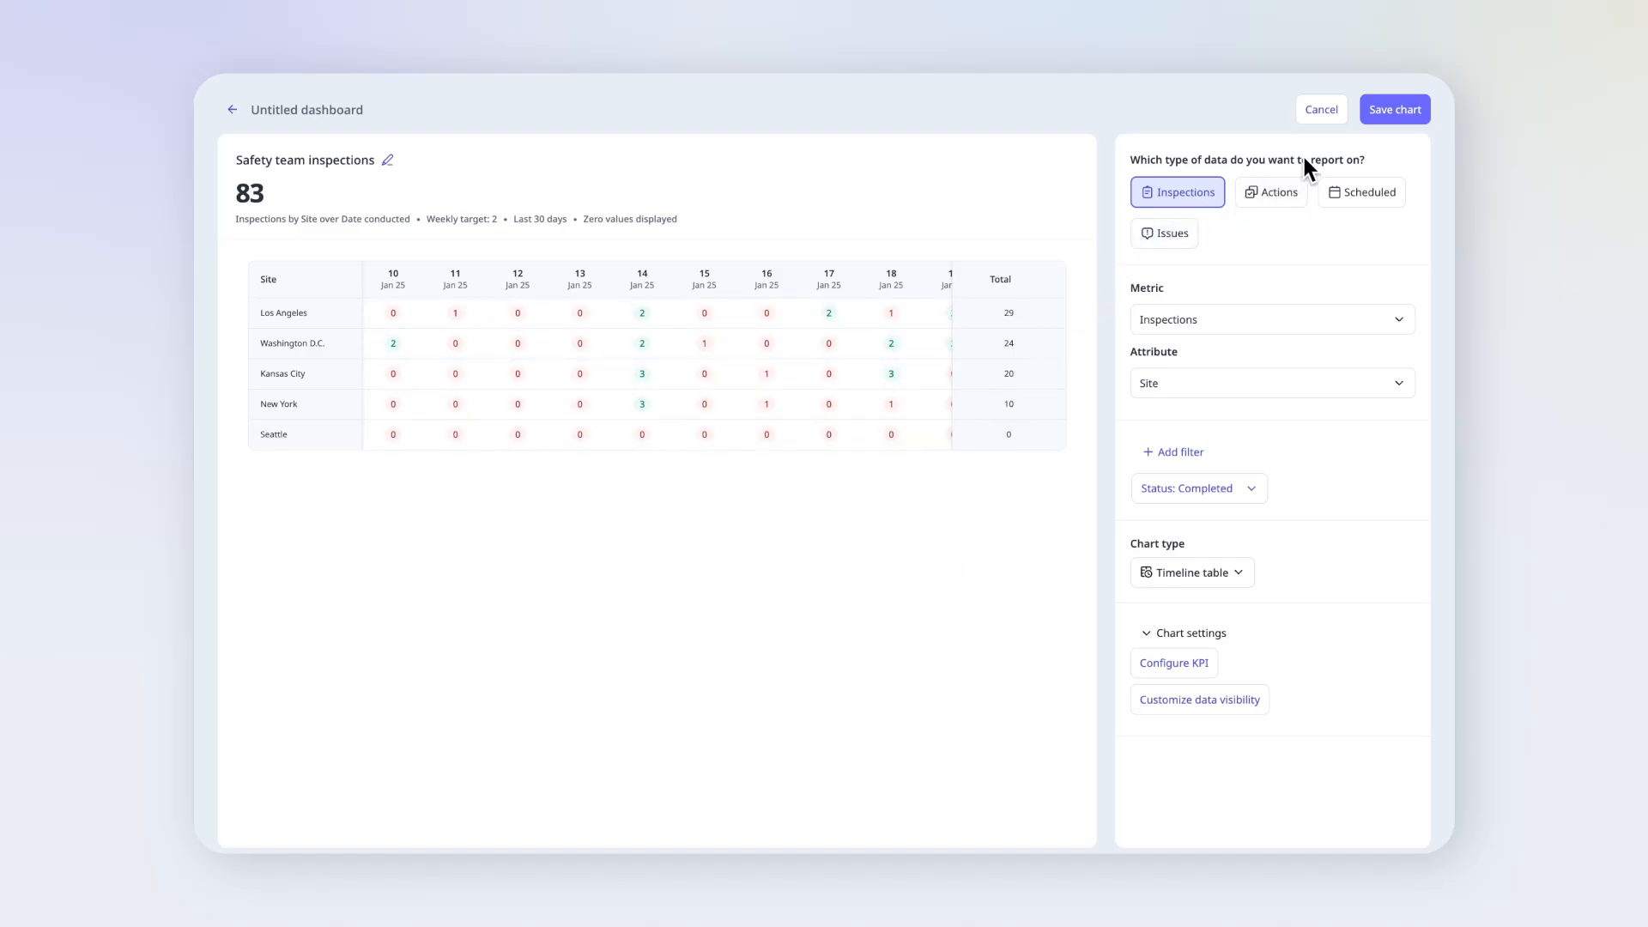
{"action": "left_click", "coordinate": [1392, 115]}
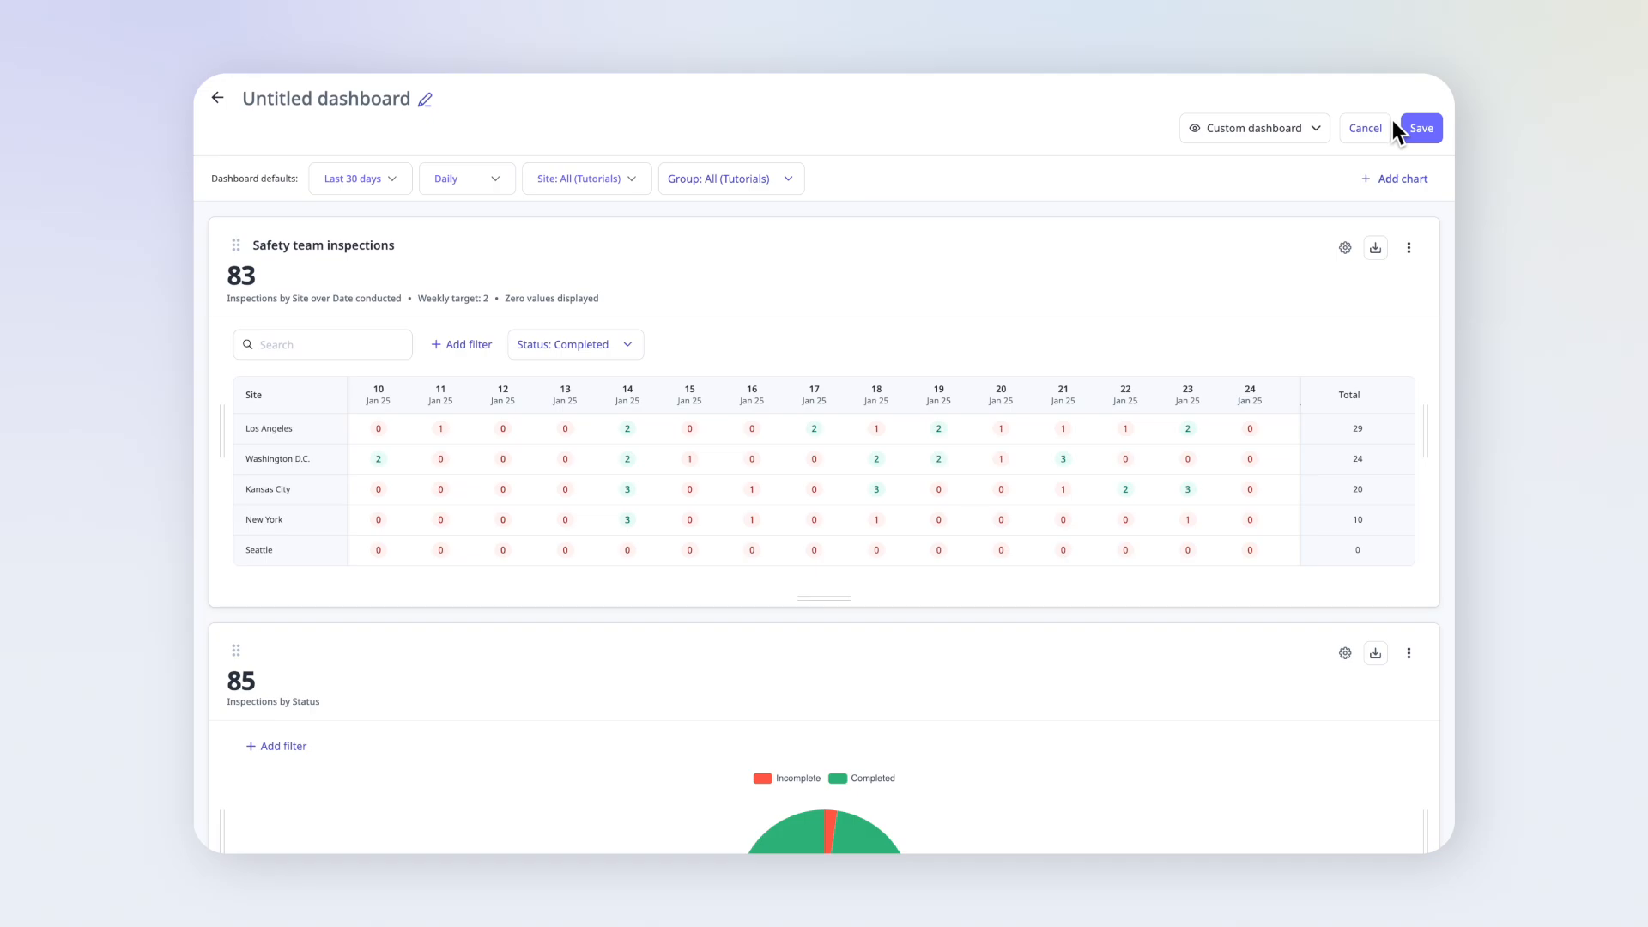
- Add a custom inspections chart to the dashboard using the Flagged responses metric with Site as its attribute
{"action": "left_click", "coordinate": [1399, 182]}
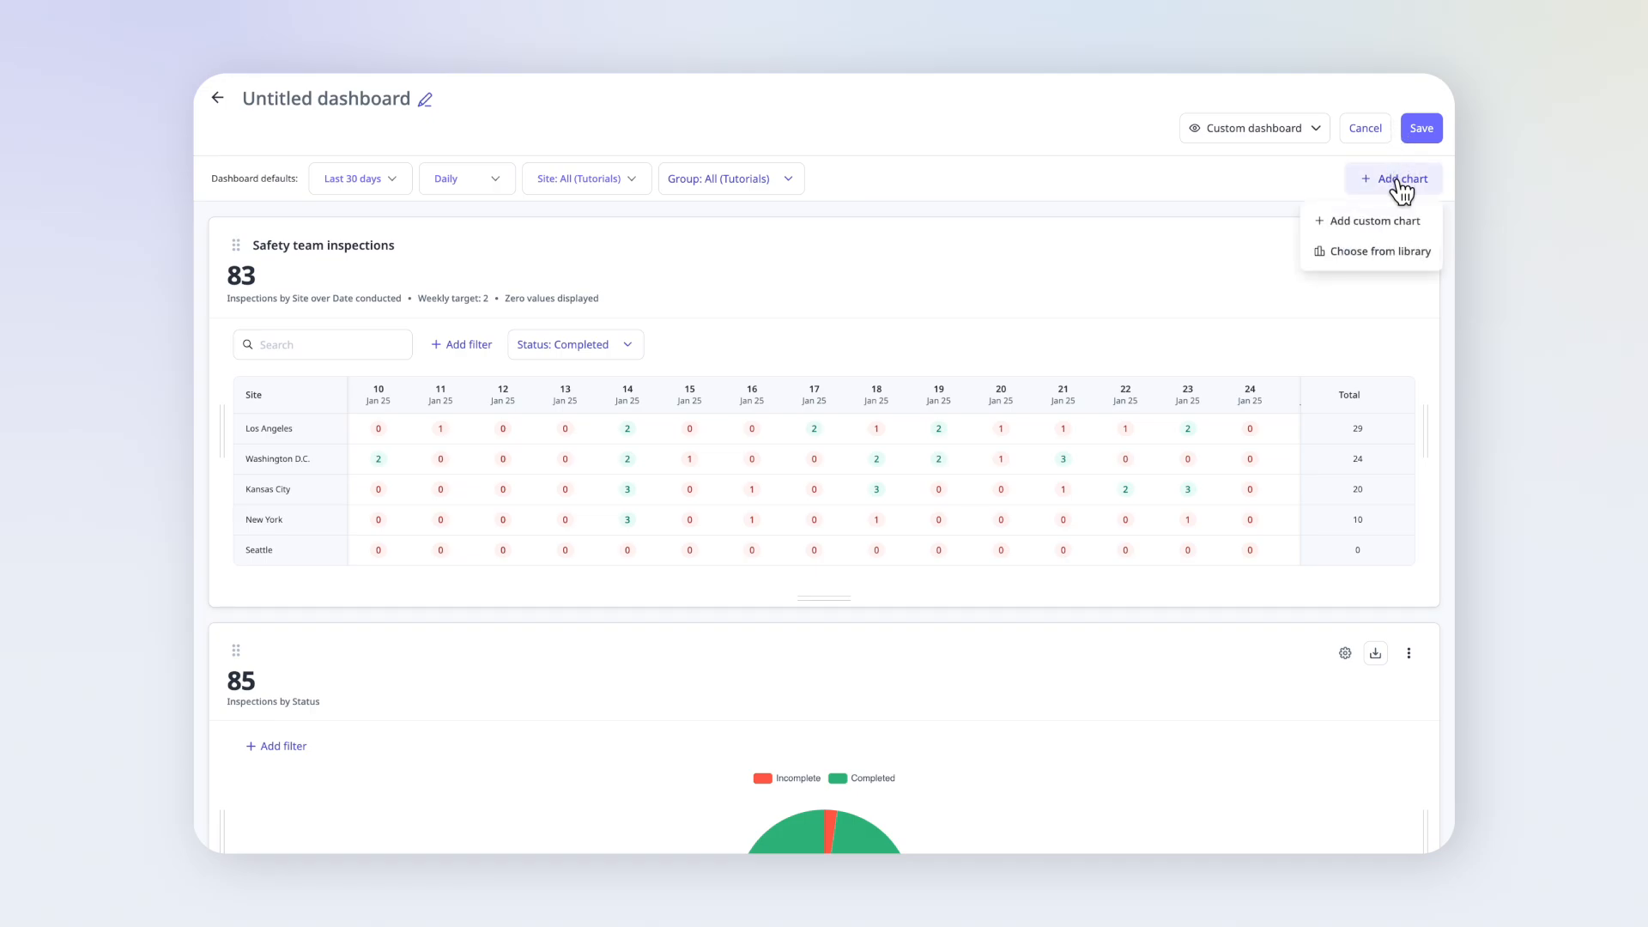
{"action": "left_click", "coordinate": [1418, 225]}
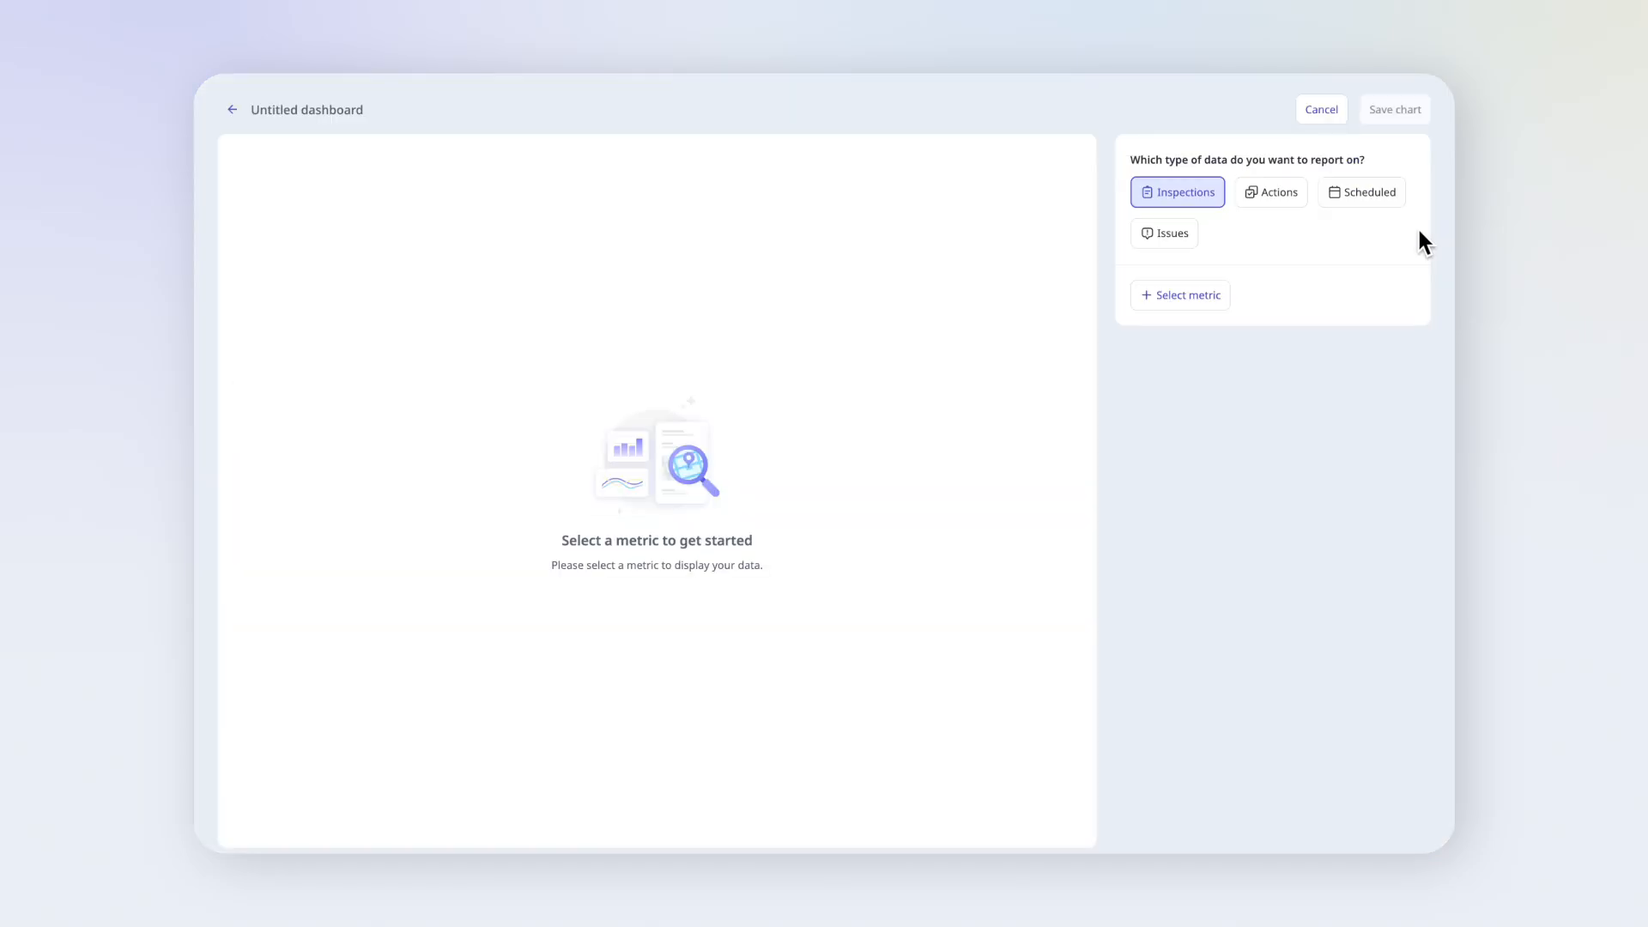
{"action": "left_click", "coordinate": [1219, 292]}
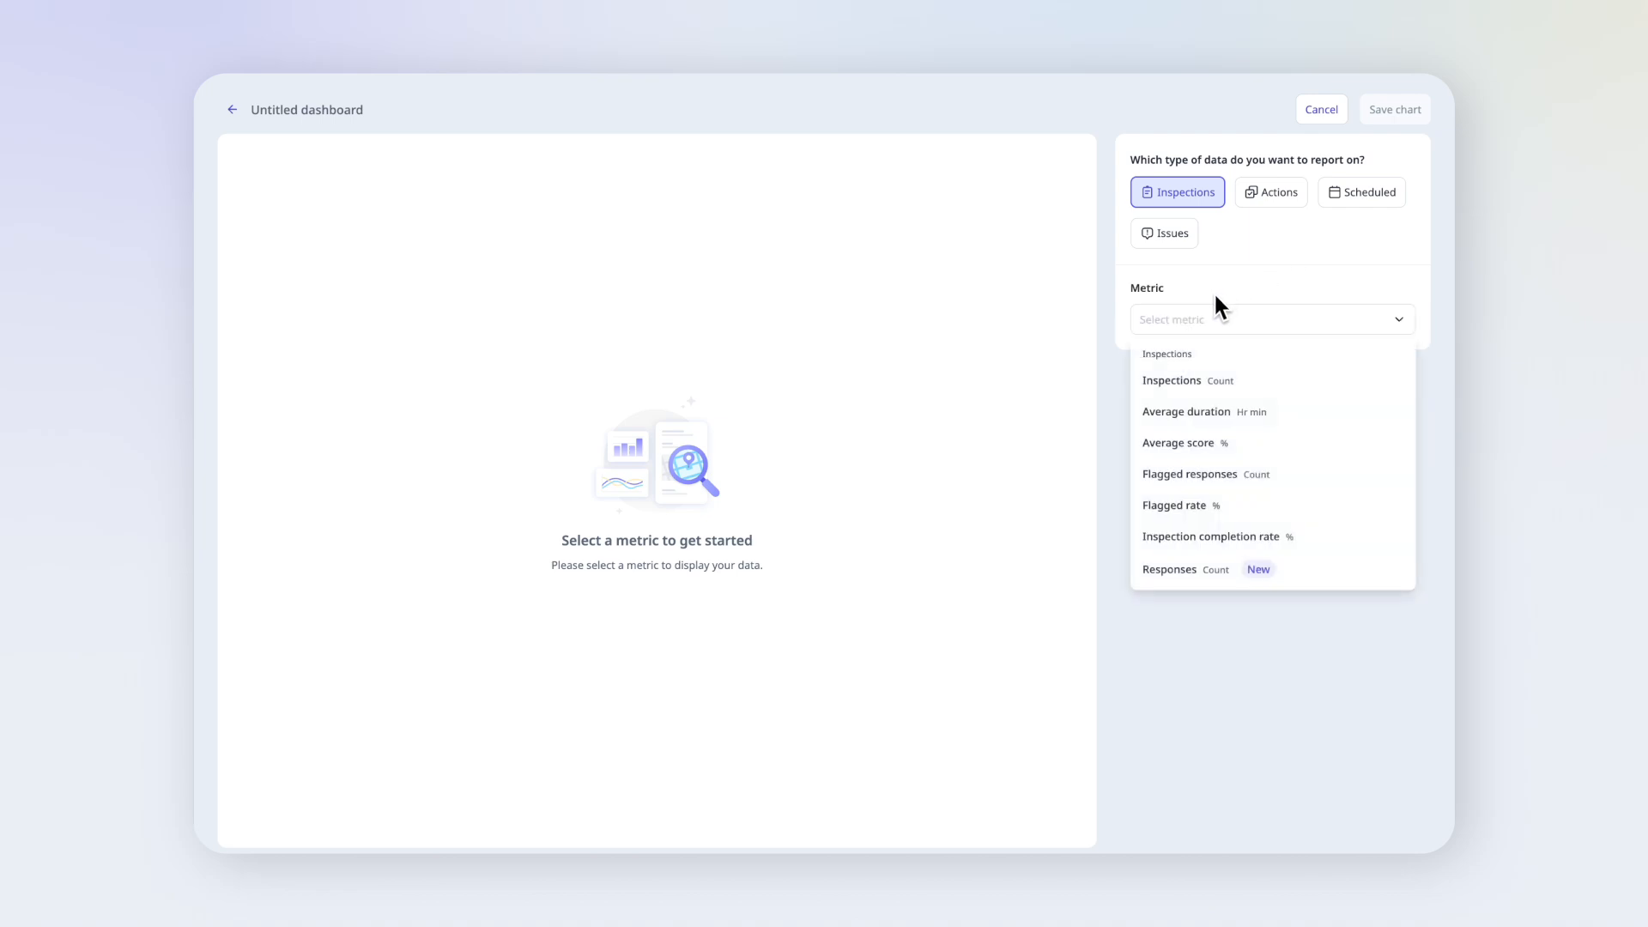
{"action": "left_click", "coordinate": [1302, 474]}
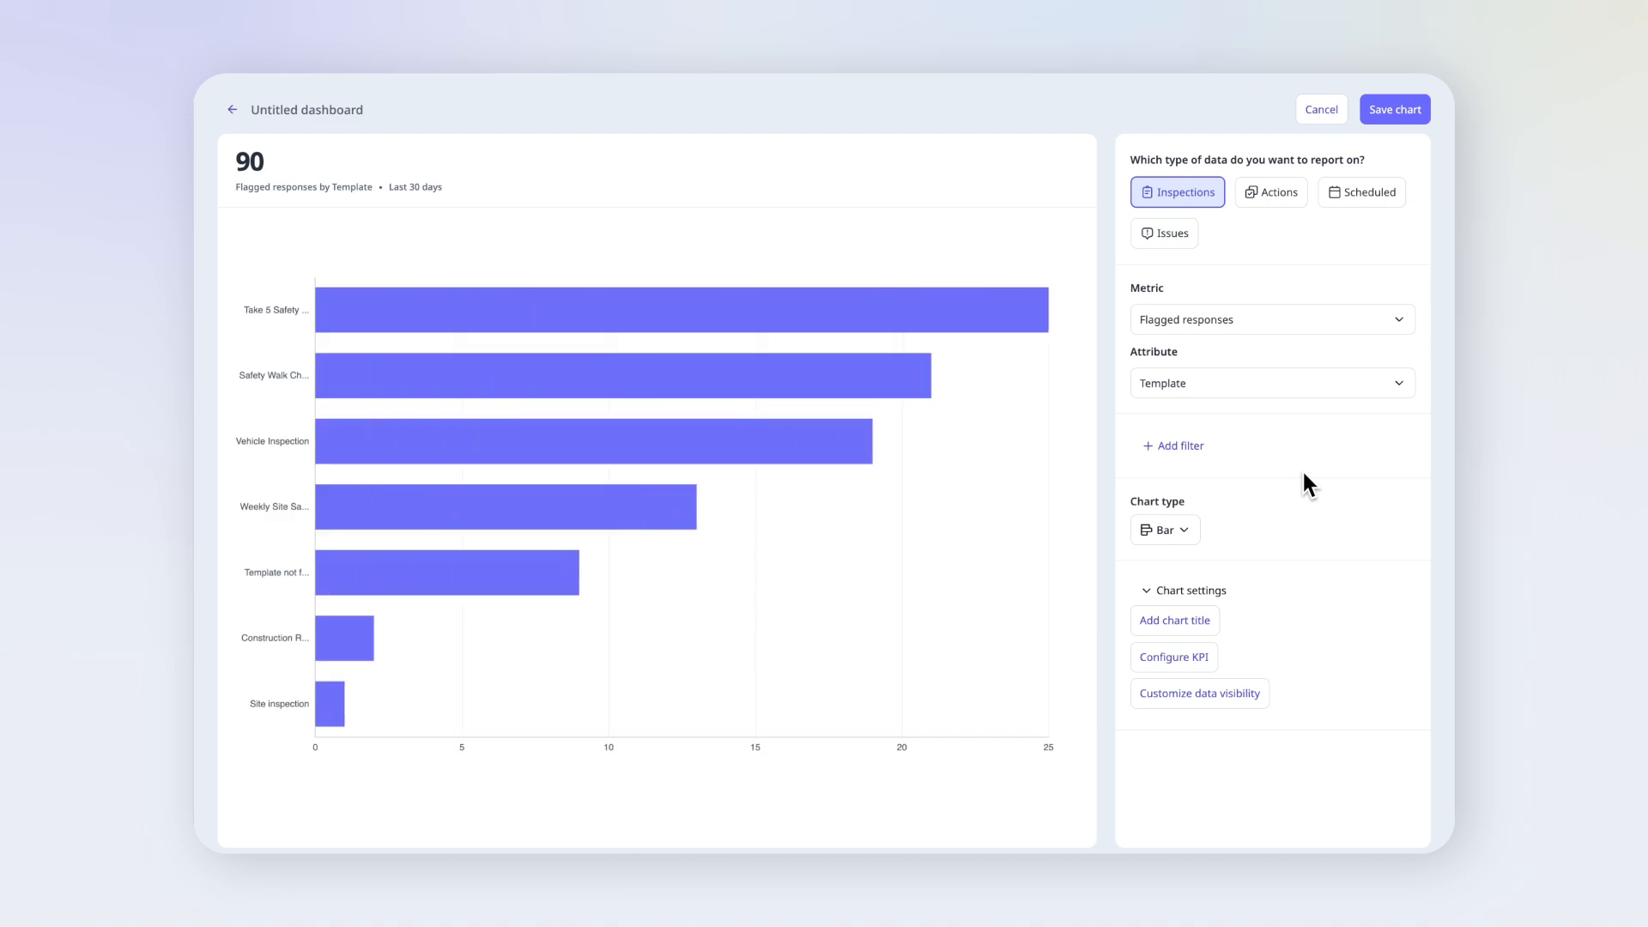
{"action": "left_click", "coordinate": [1282, 401]}
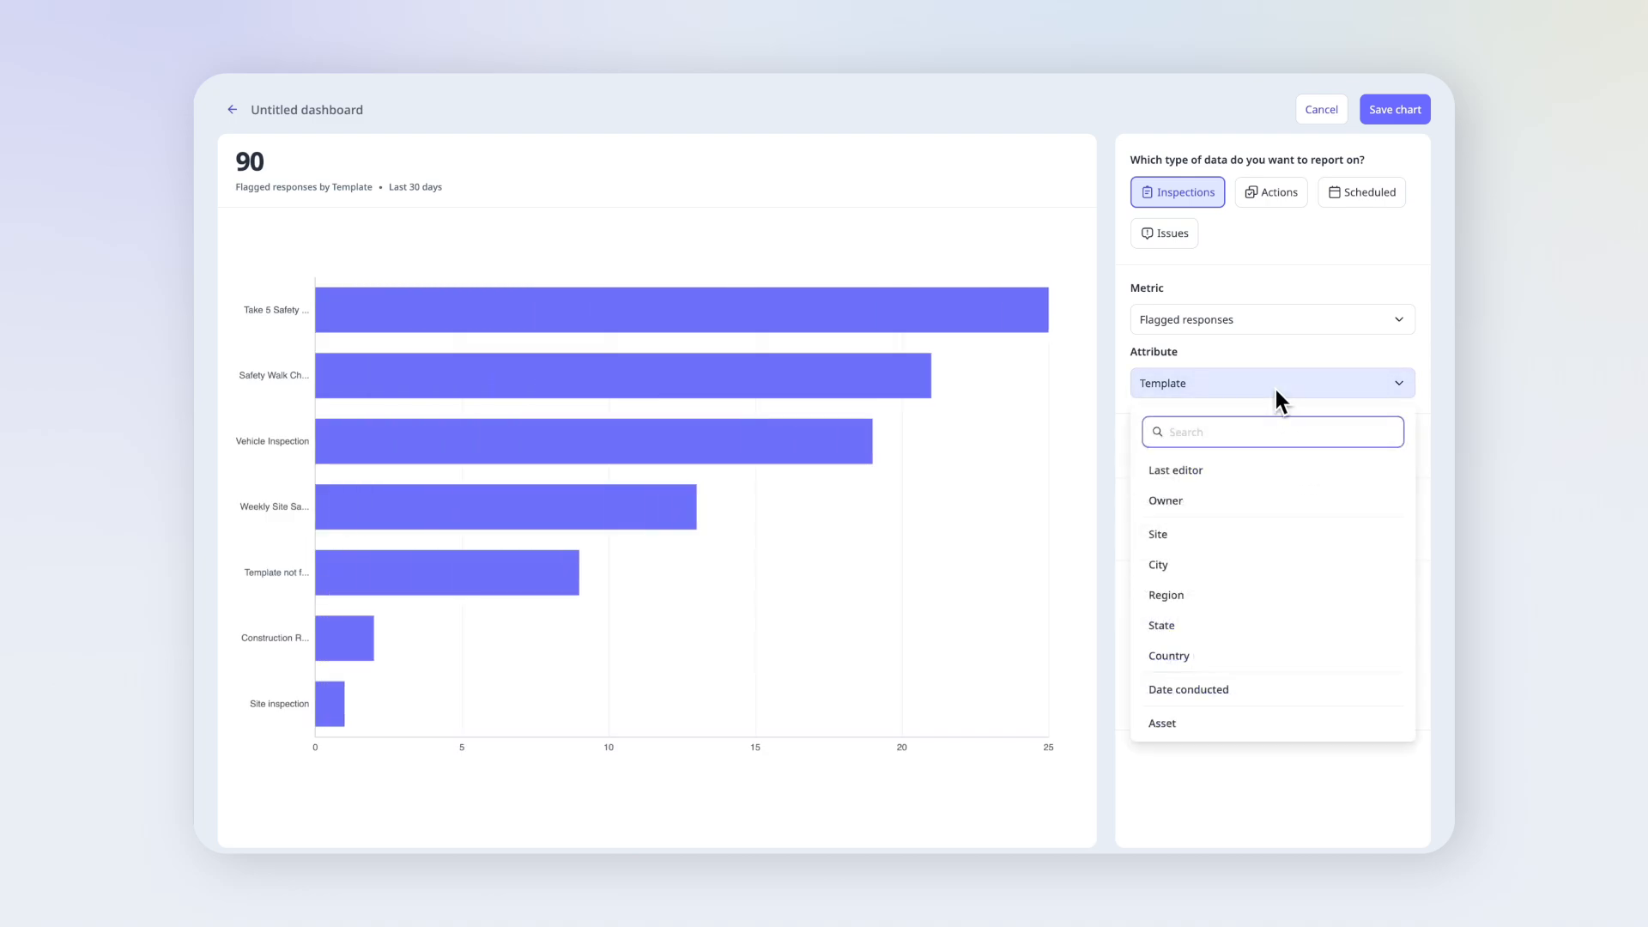
{"action": "left_click", "coordinate": [1283, 534]}
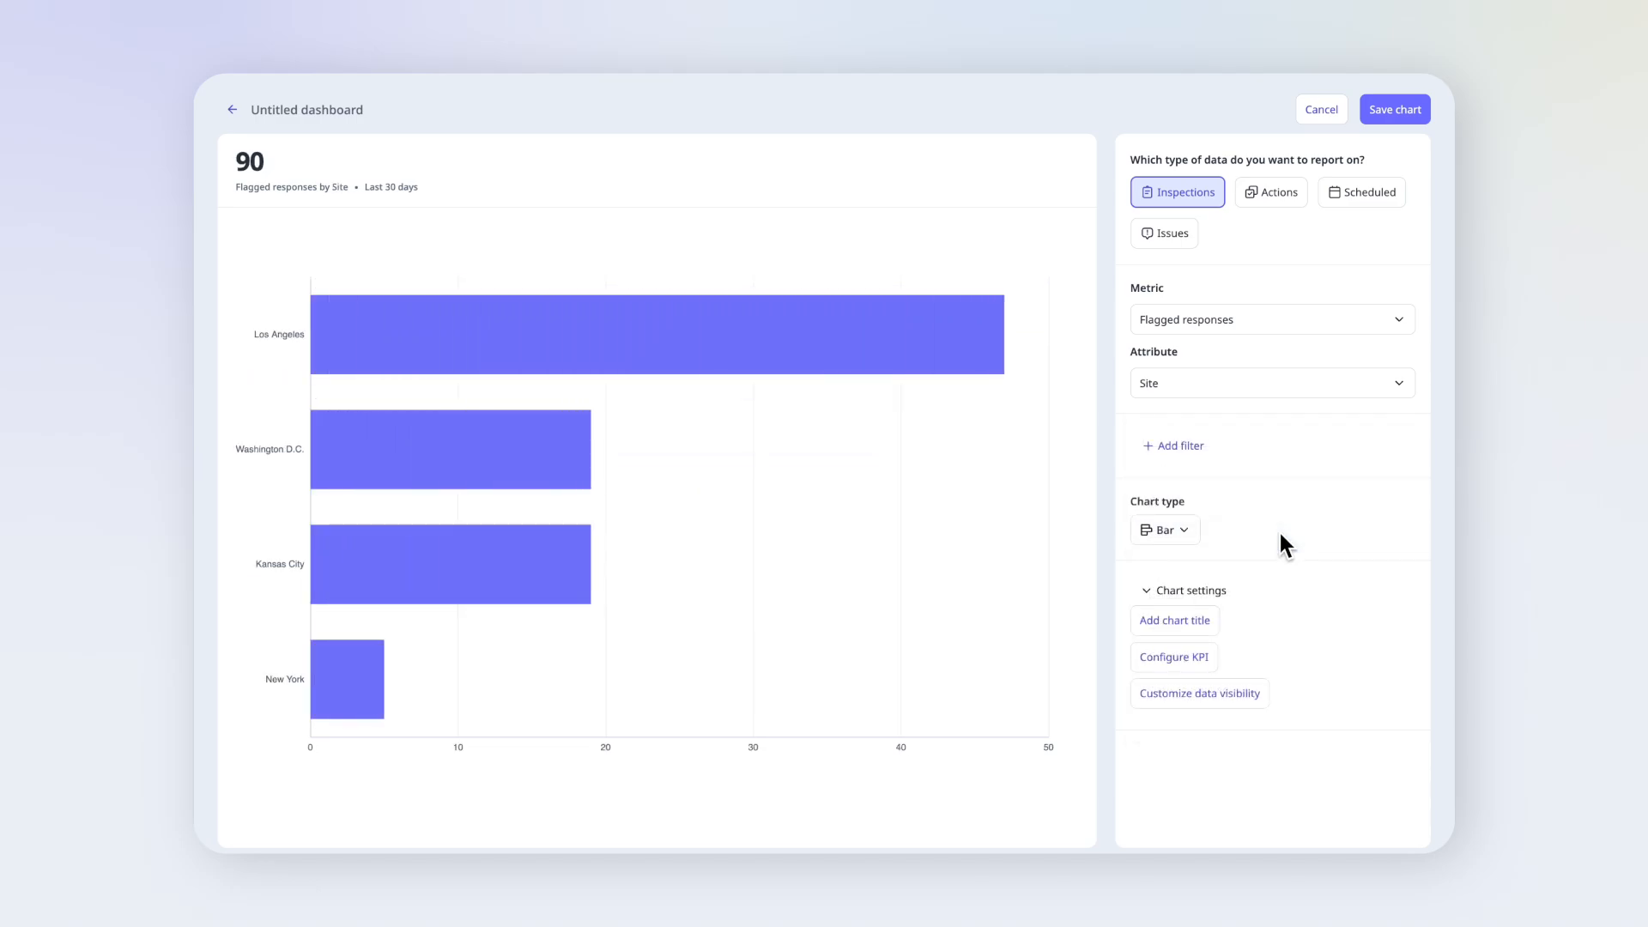
- Filter the flagged responses chart to Completed status and change its chart type to Column
{"action": "left_click", "coordinate": [1206, 455]}
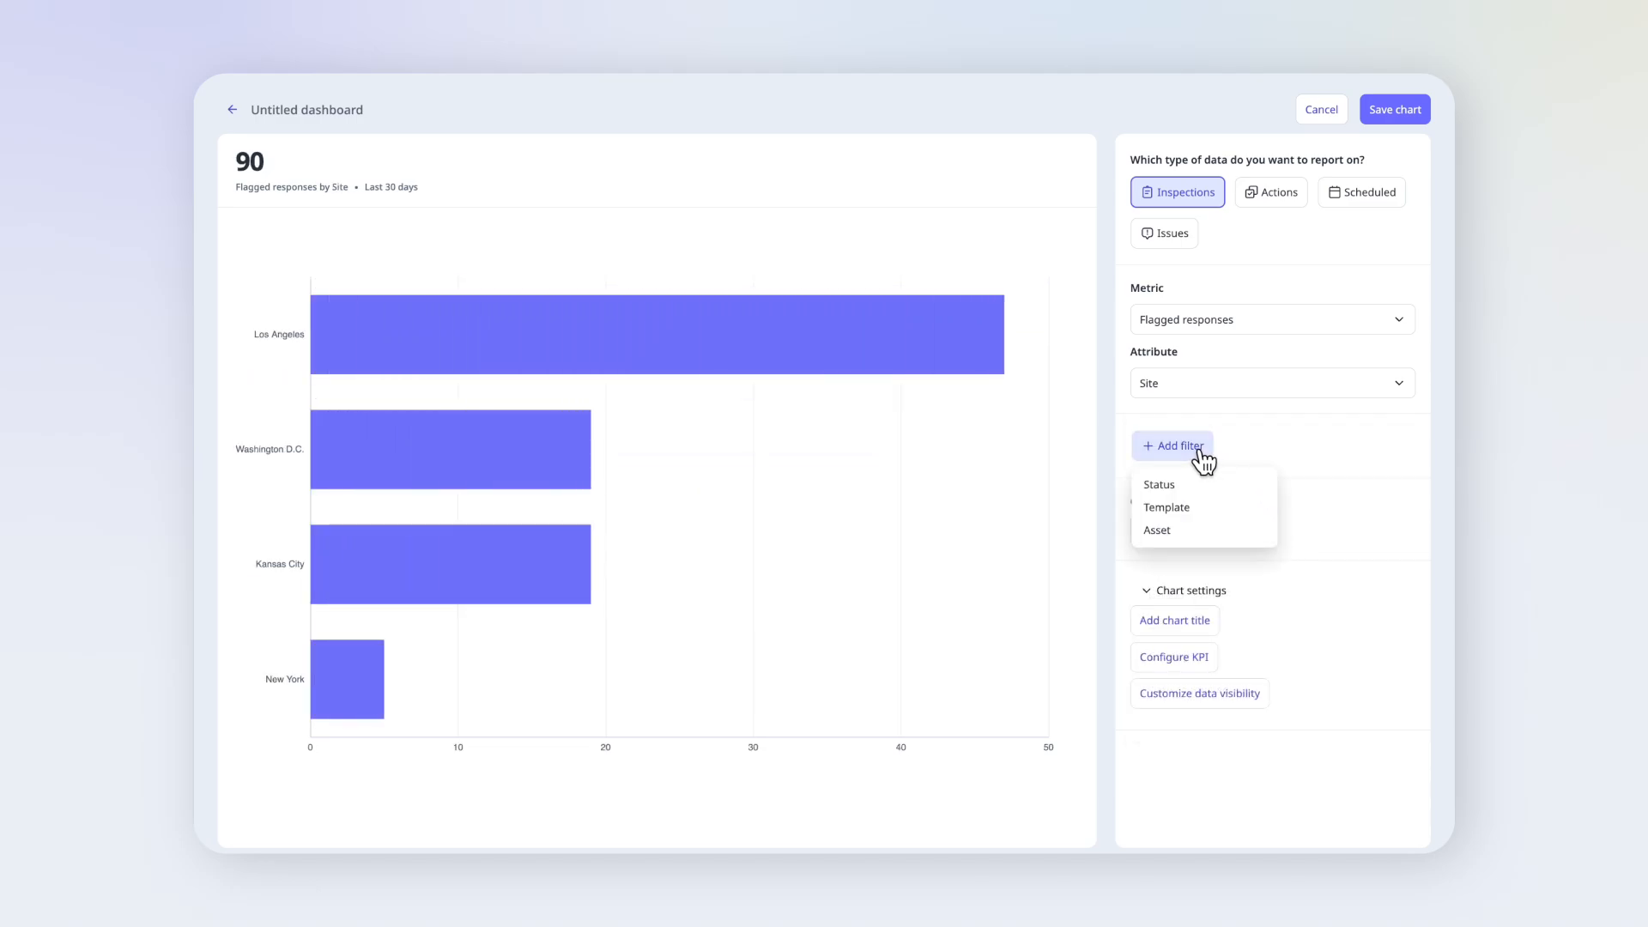
{"action": "left_click", "coordinate": [1212, 480]}
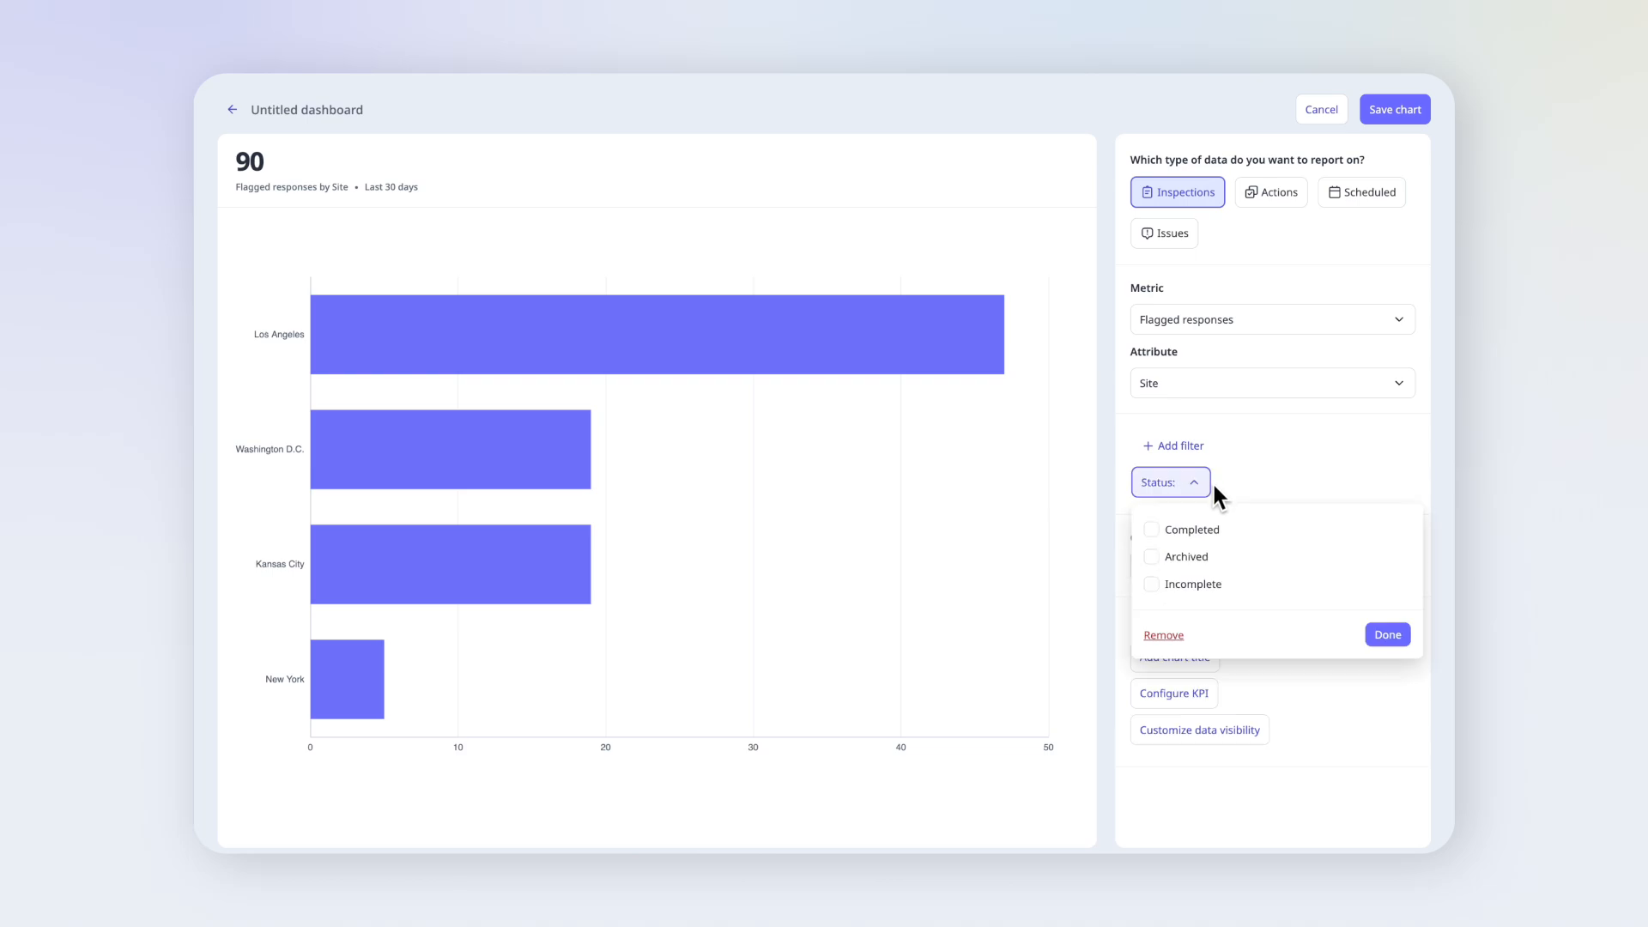
{"action": "left_click", "coordinate": [1244, 532]}
{"action": "left_click", "coordinate": [1389, 636]}
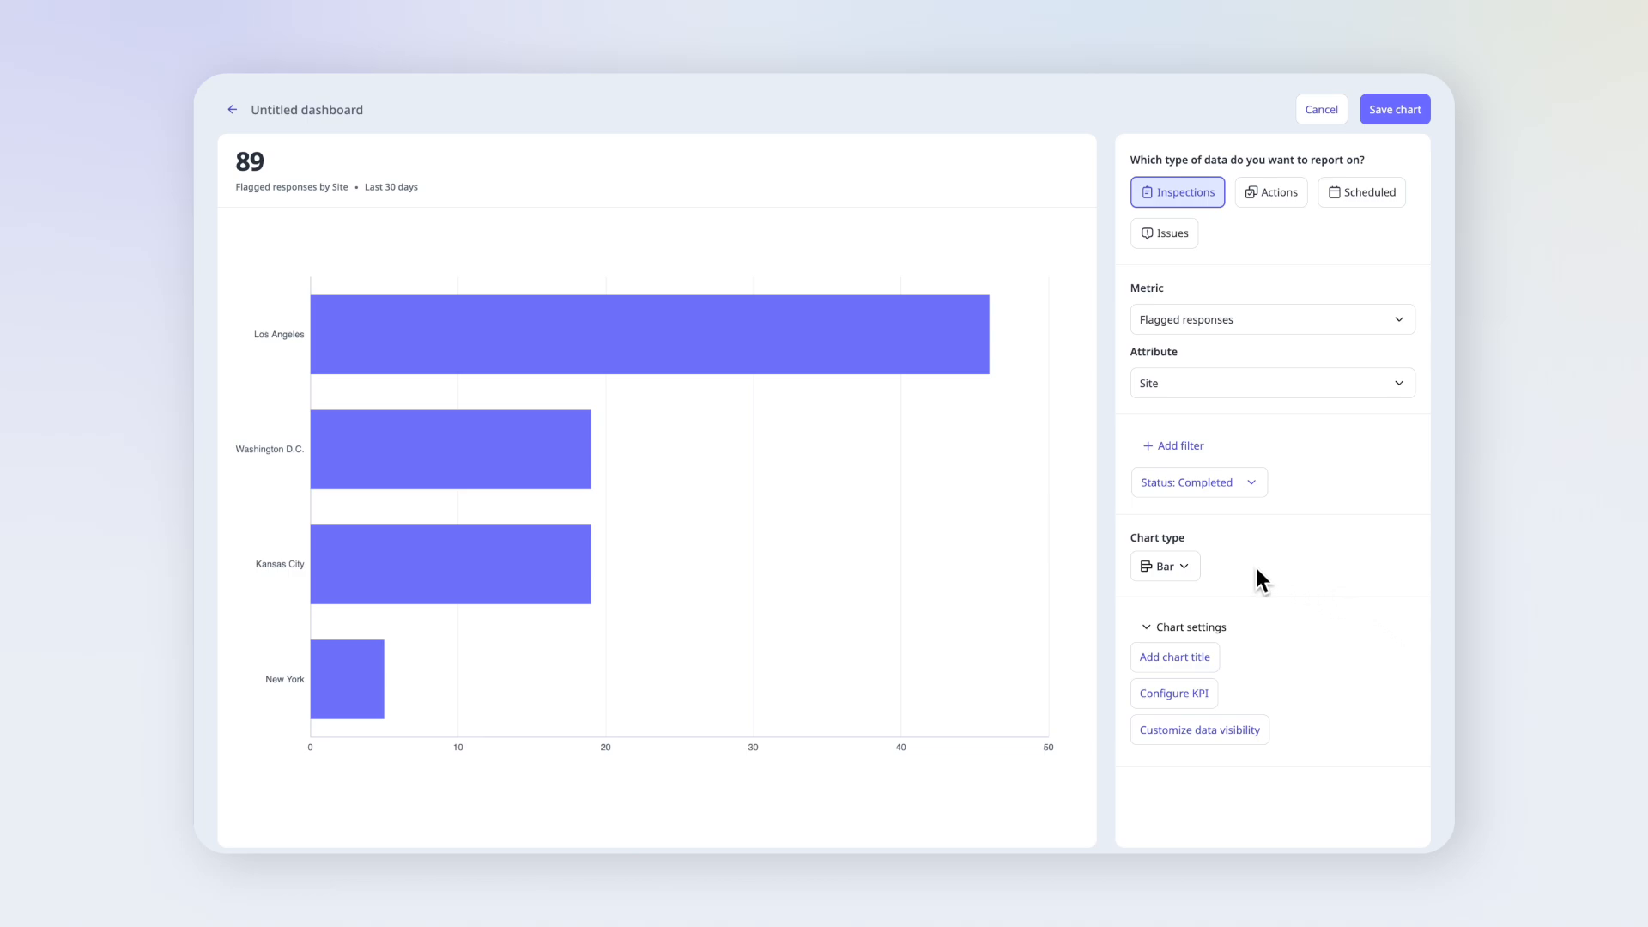
{"action": "left_click", "coordinate": [1188, 570]}
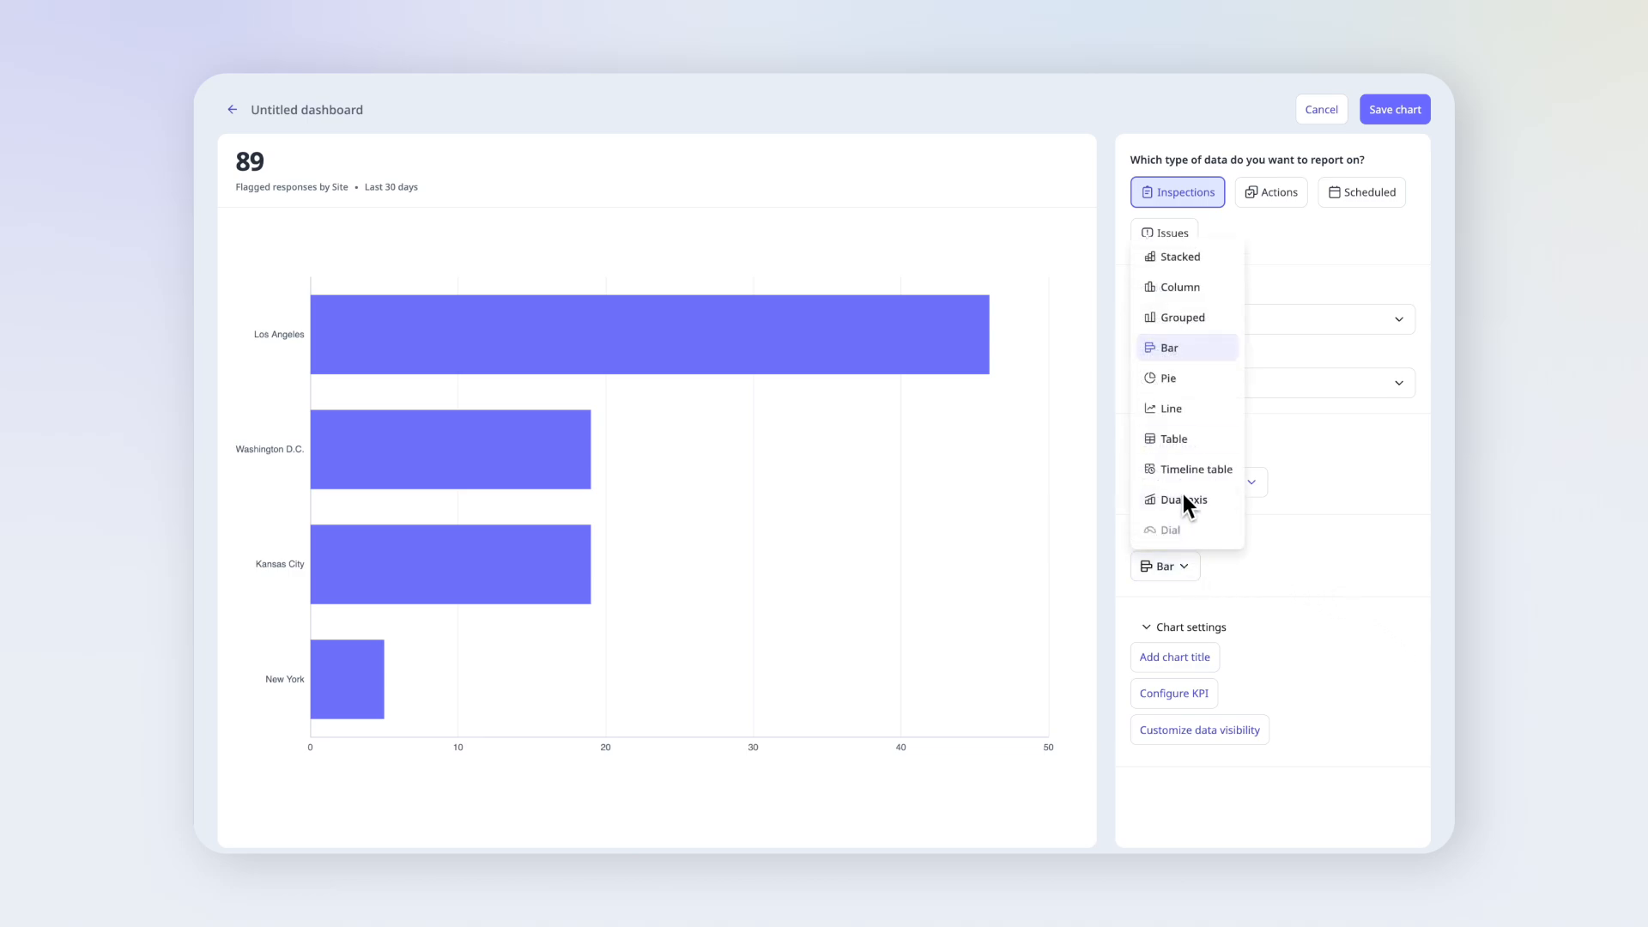
{"action": "left_click", "coordinate": [1182, 287]}
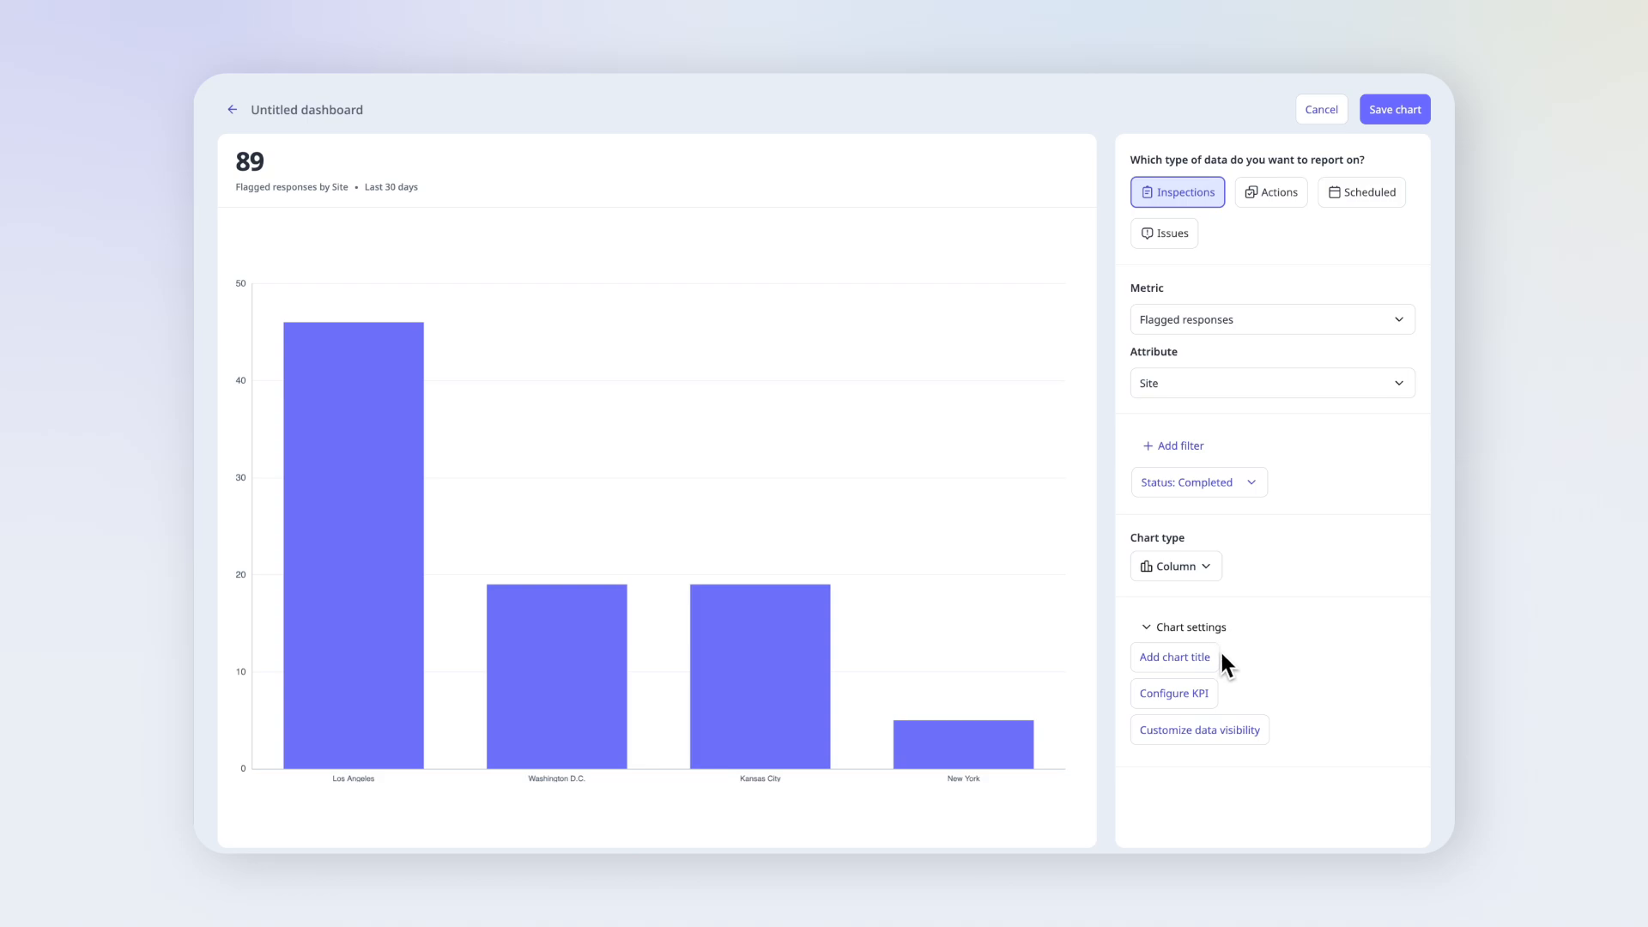
- Display items with zero values in the flagged responses chart and save the chart to the dashboard
{"action": "left_click", "coordinate": [1223, 731]}
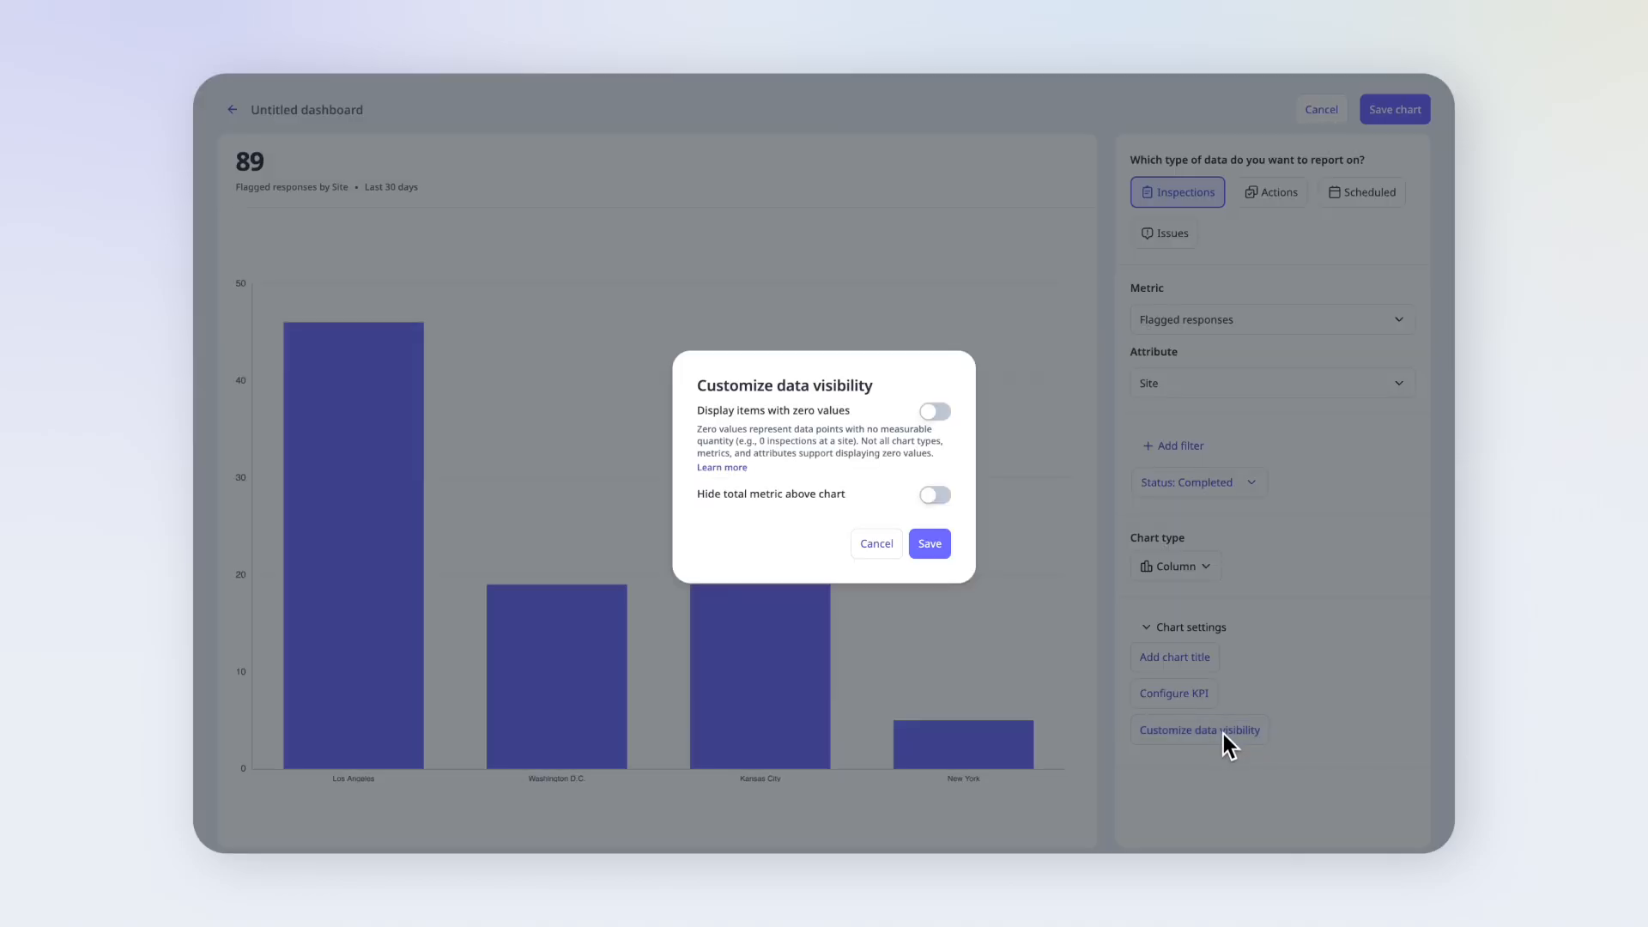
{"action": "left_click", "coordinate": [937, 416]}
{"action": "left_click", "coordinate": [941, 550]}
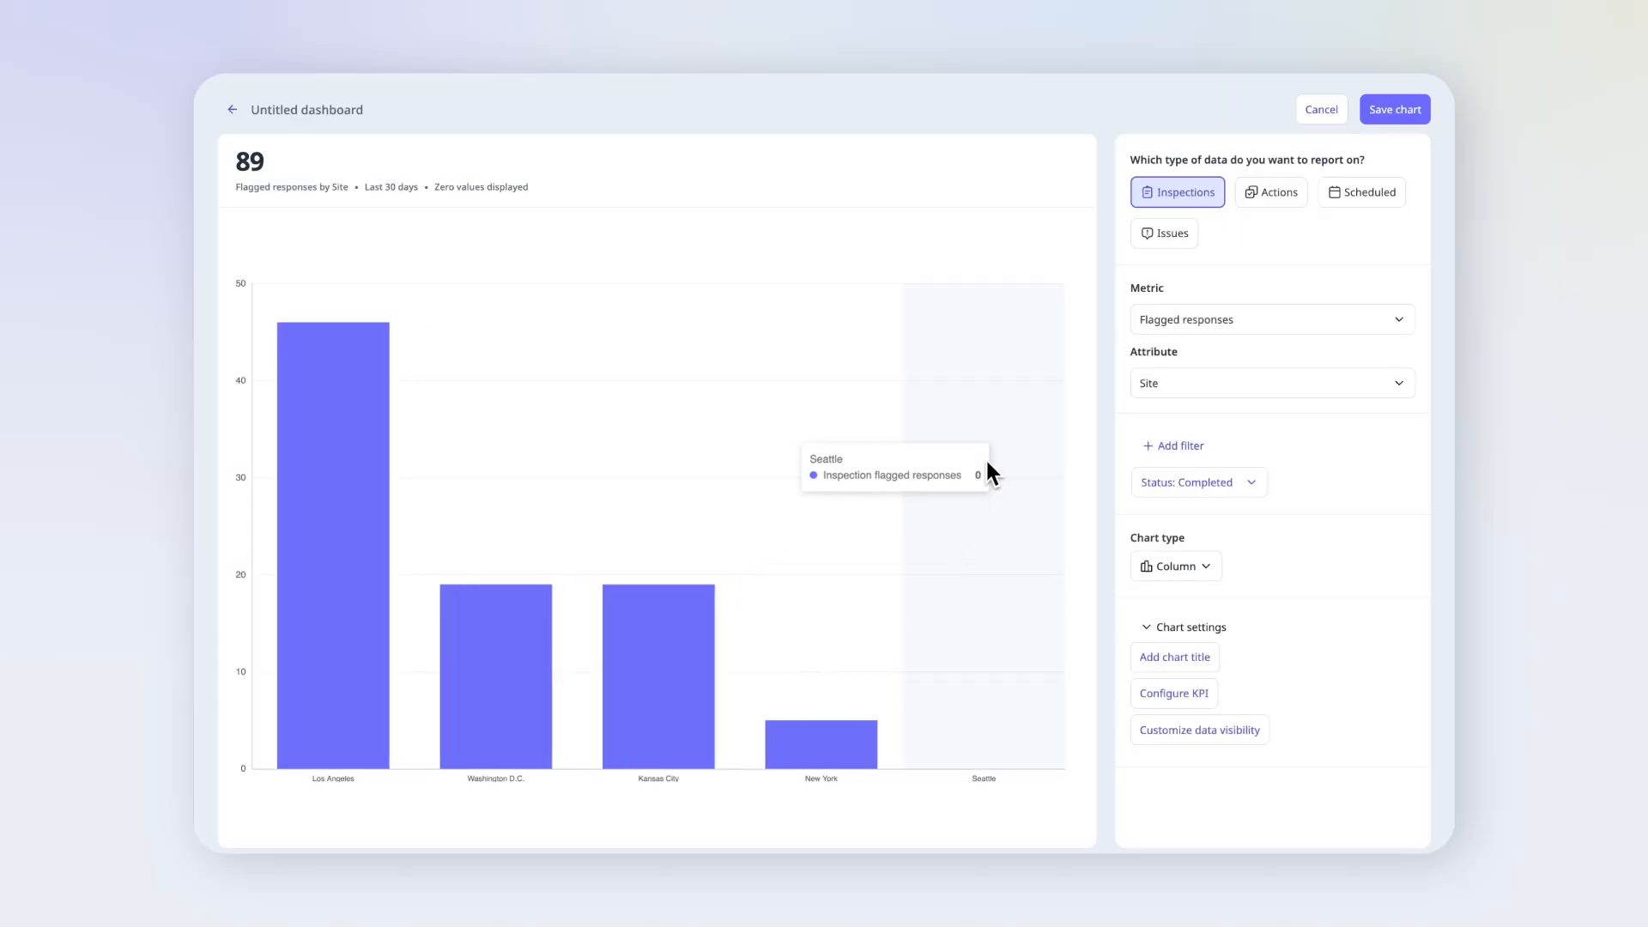
{"action": "left_click", "coordinate": [1387, 114]}
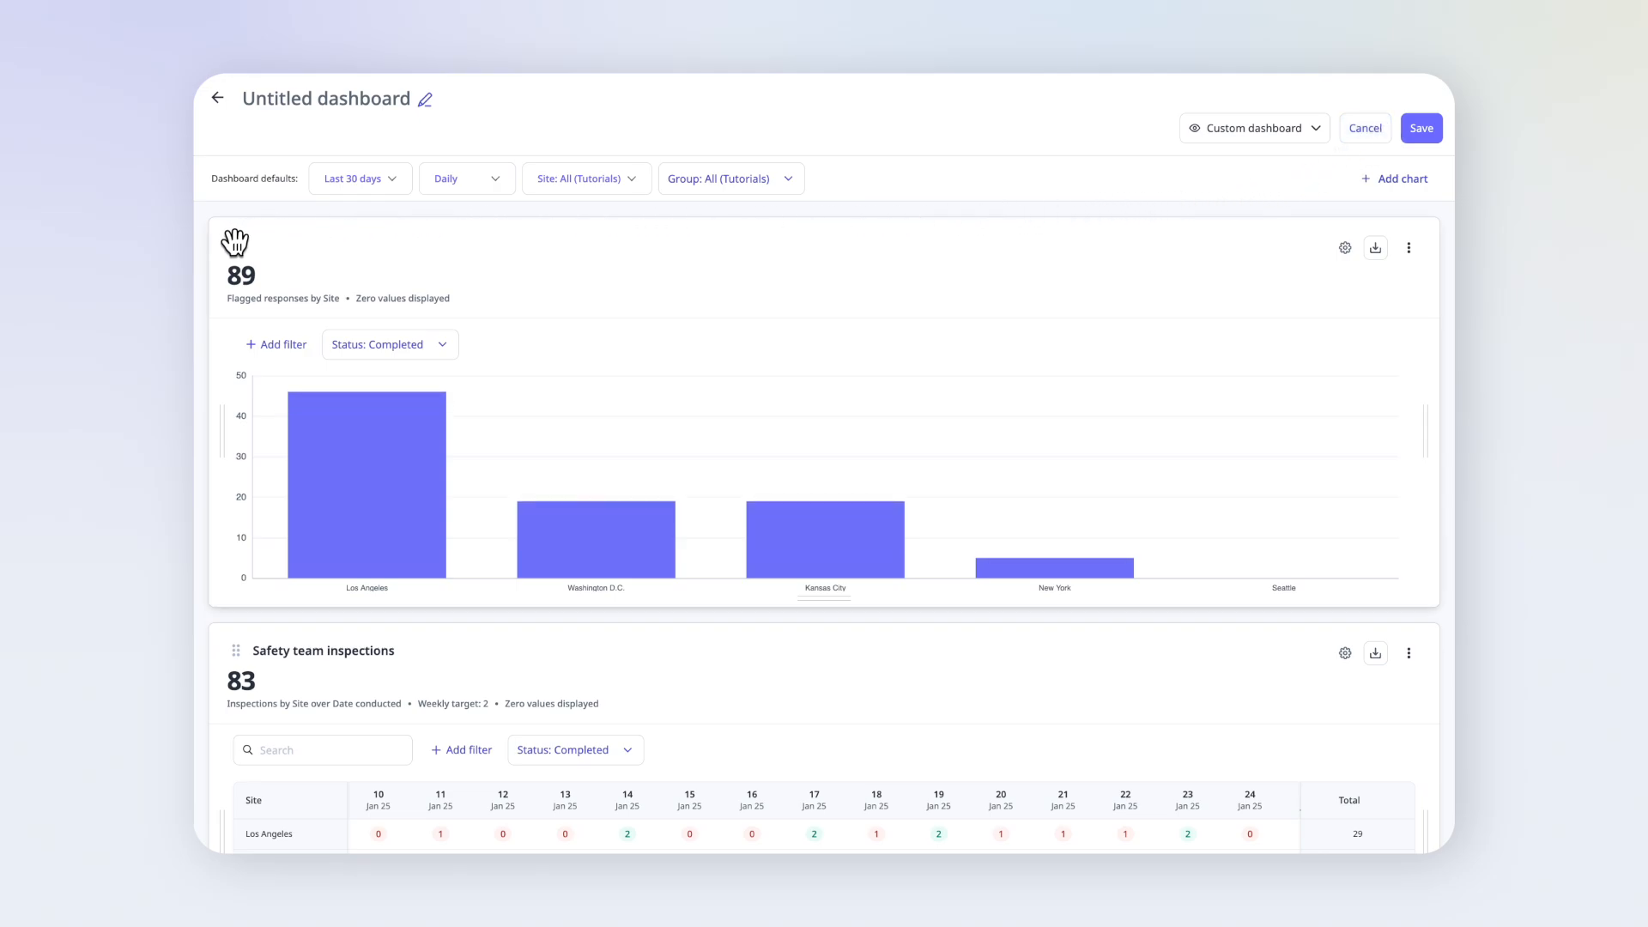
- Move the flagged responses chart below Safety team inspections and narrow it to the right half of the dashboard width
{"action": "left_click_drag", "start_coordinate": [234, 242], "coordinate": [278, 620]}
{"action": "scroll", "coordinate": [276, 620], "scroll_direction": "down", "scroll_amount": 4}
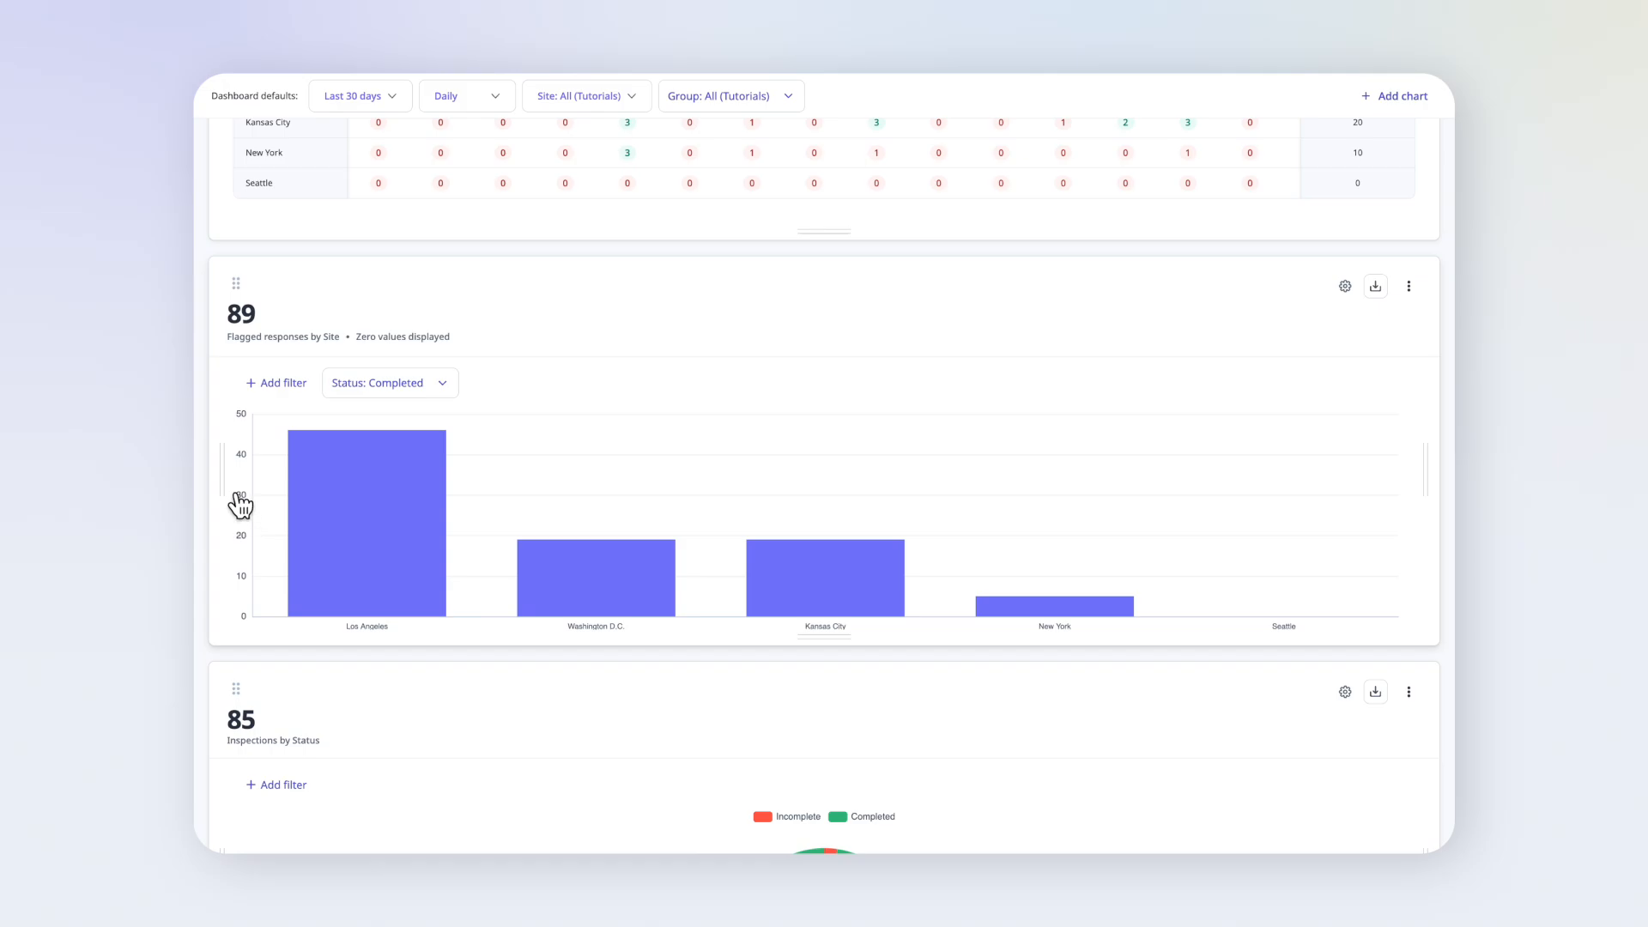
{"action": "left_click_drag", "start_coordinate": [224, 464], "coordinate": [831, 508]}
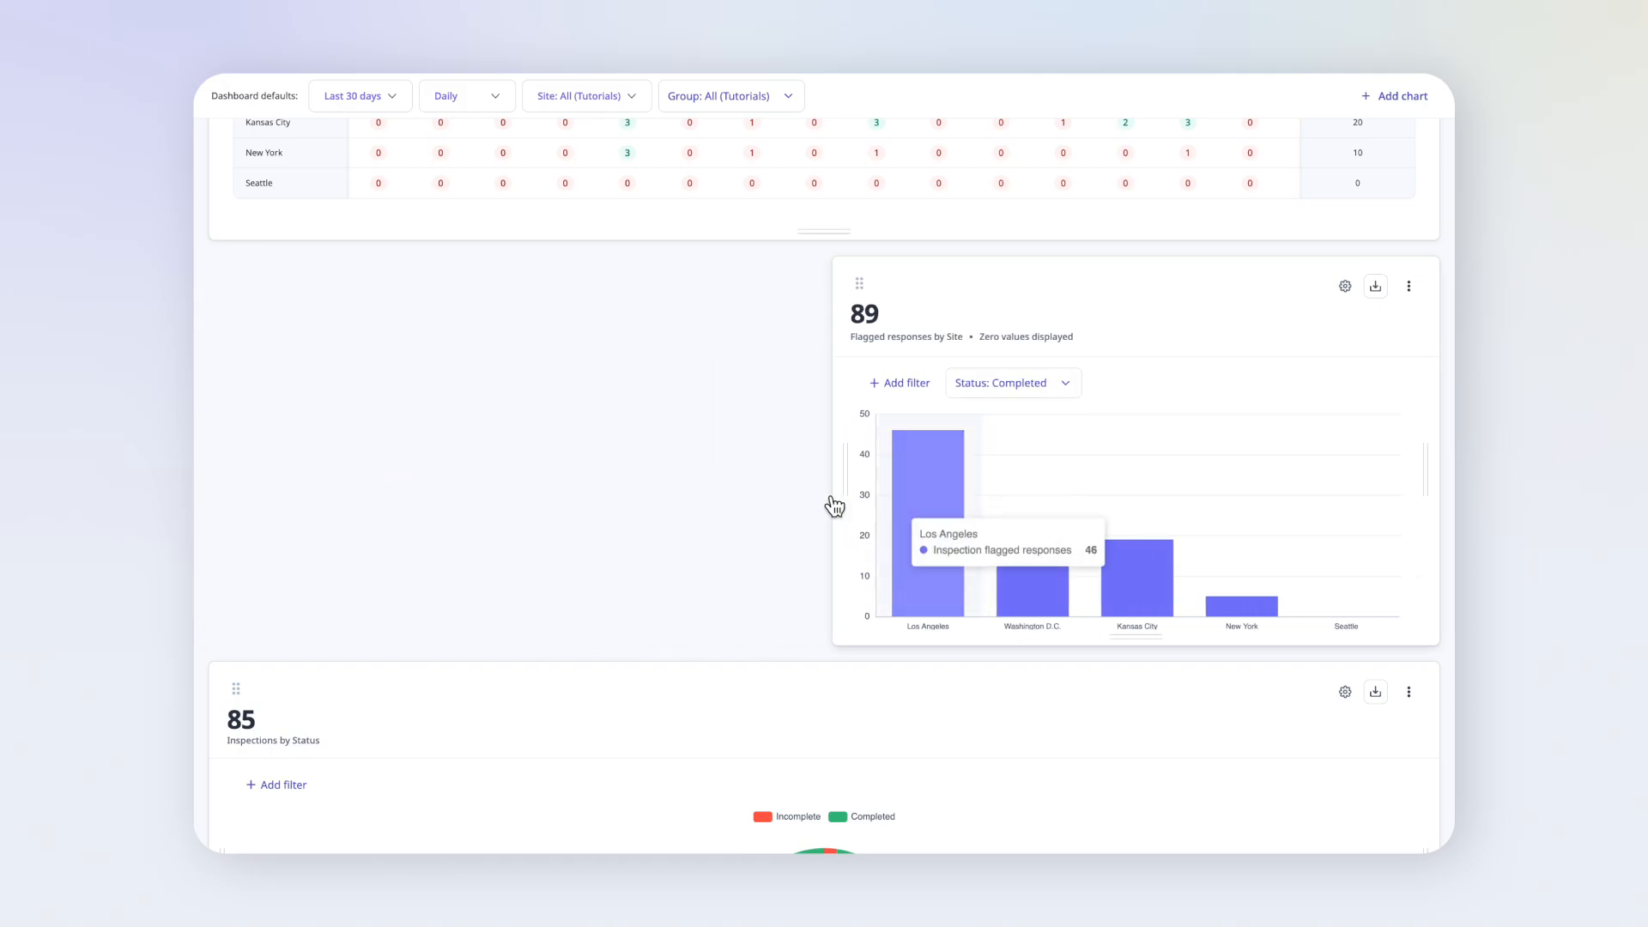
- Narrow the Inspections by Status pie chart to half width so it sits beside the flagged responses chart
{"action": "scroll", "coordinate": [901, 515], "scroll_direction": "down", "scroll_amount": 3}
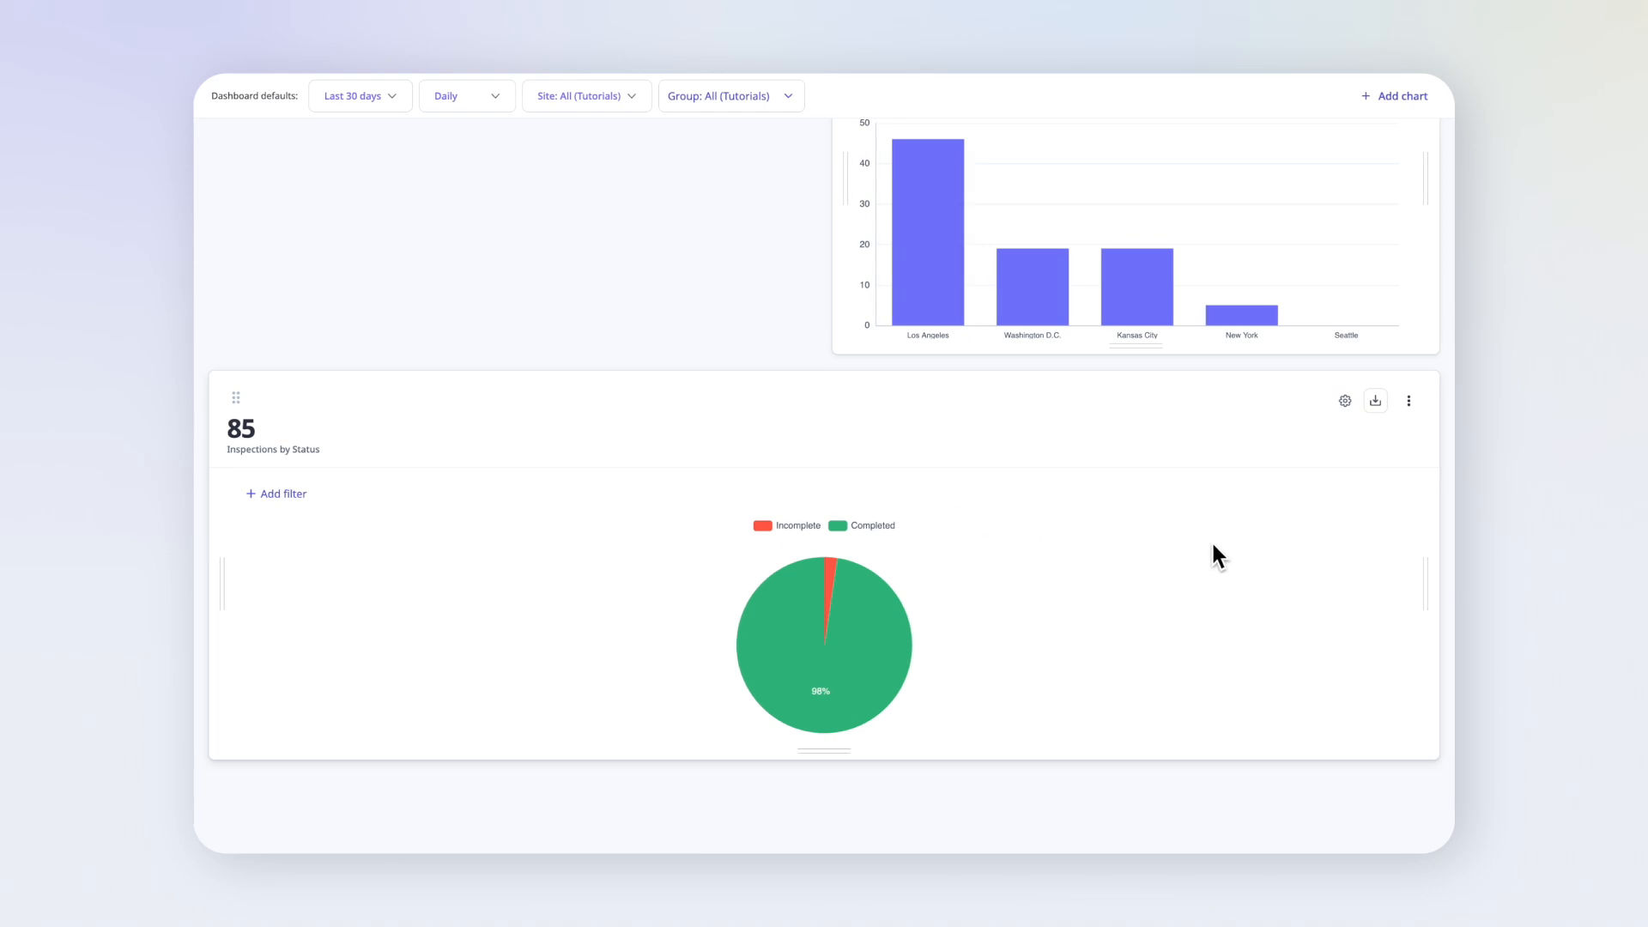
{"action": "left_click_drag", "start_coordinate": [1424, 593], "coordinate": [772, 515]}
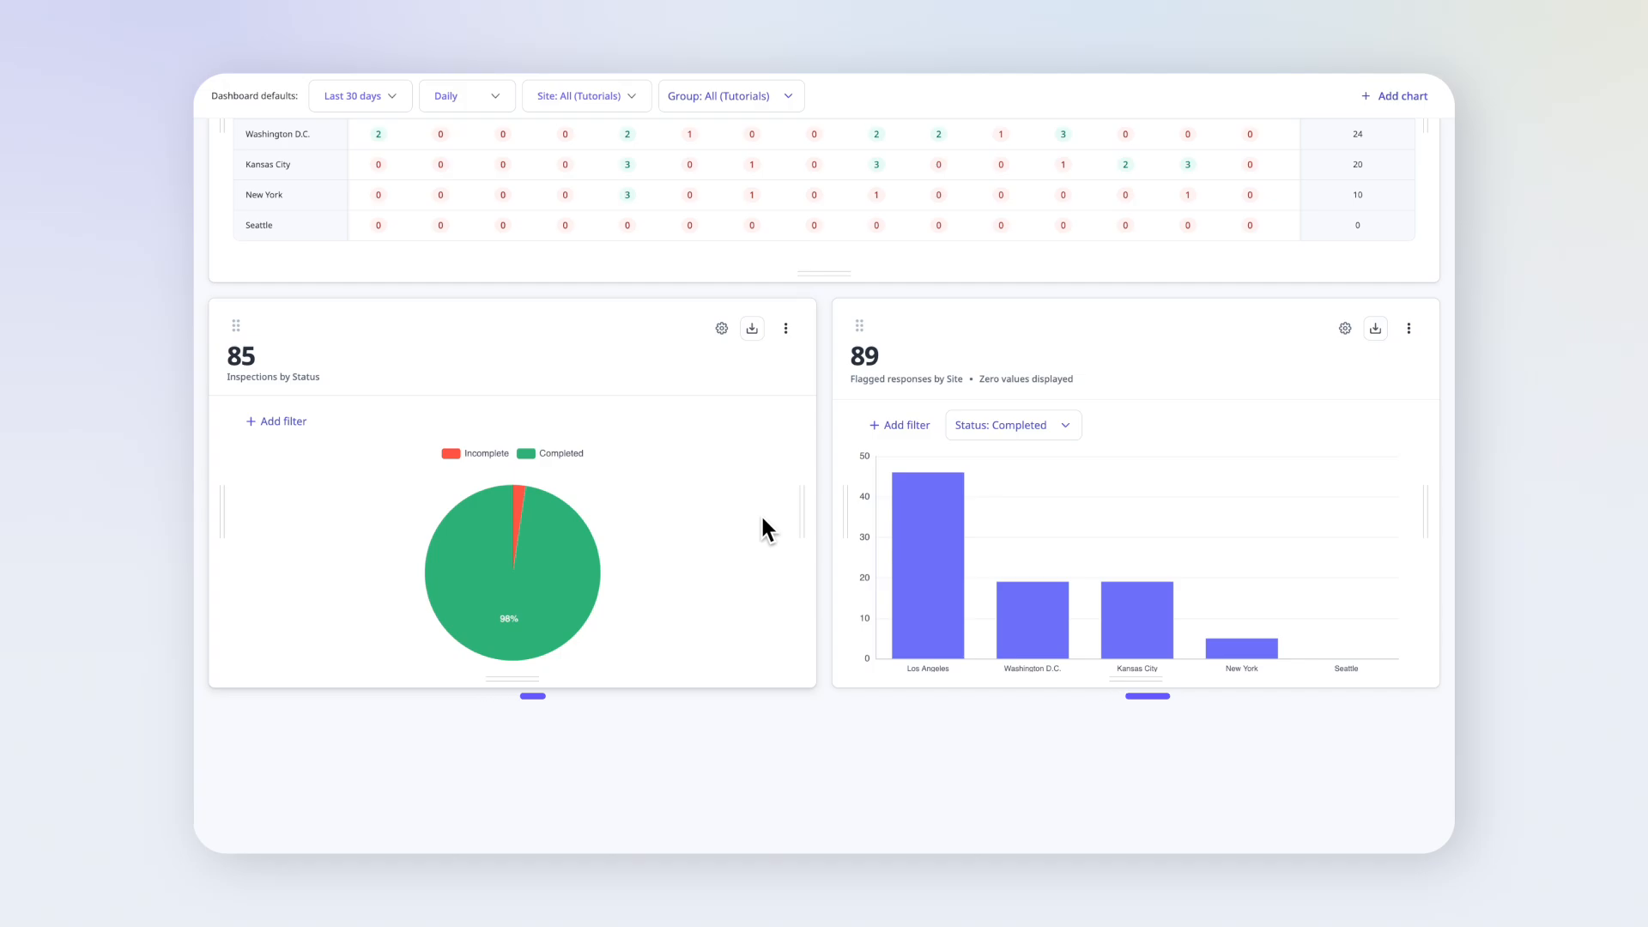
{"action": "scroll", "coordinate": [762, 520], "scroll_direction": "up", "scroll_amount": 3}
{"action": "scroll", "coordinate": [759, 513], "scroll_direction": "up", "scroll_amount": 2}
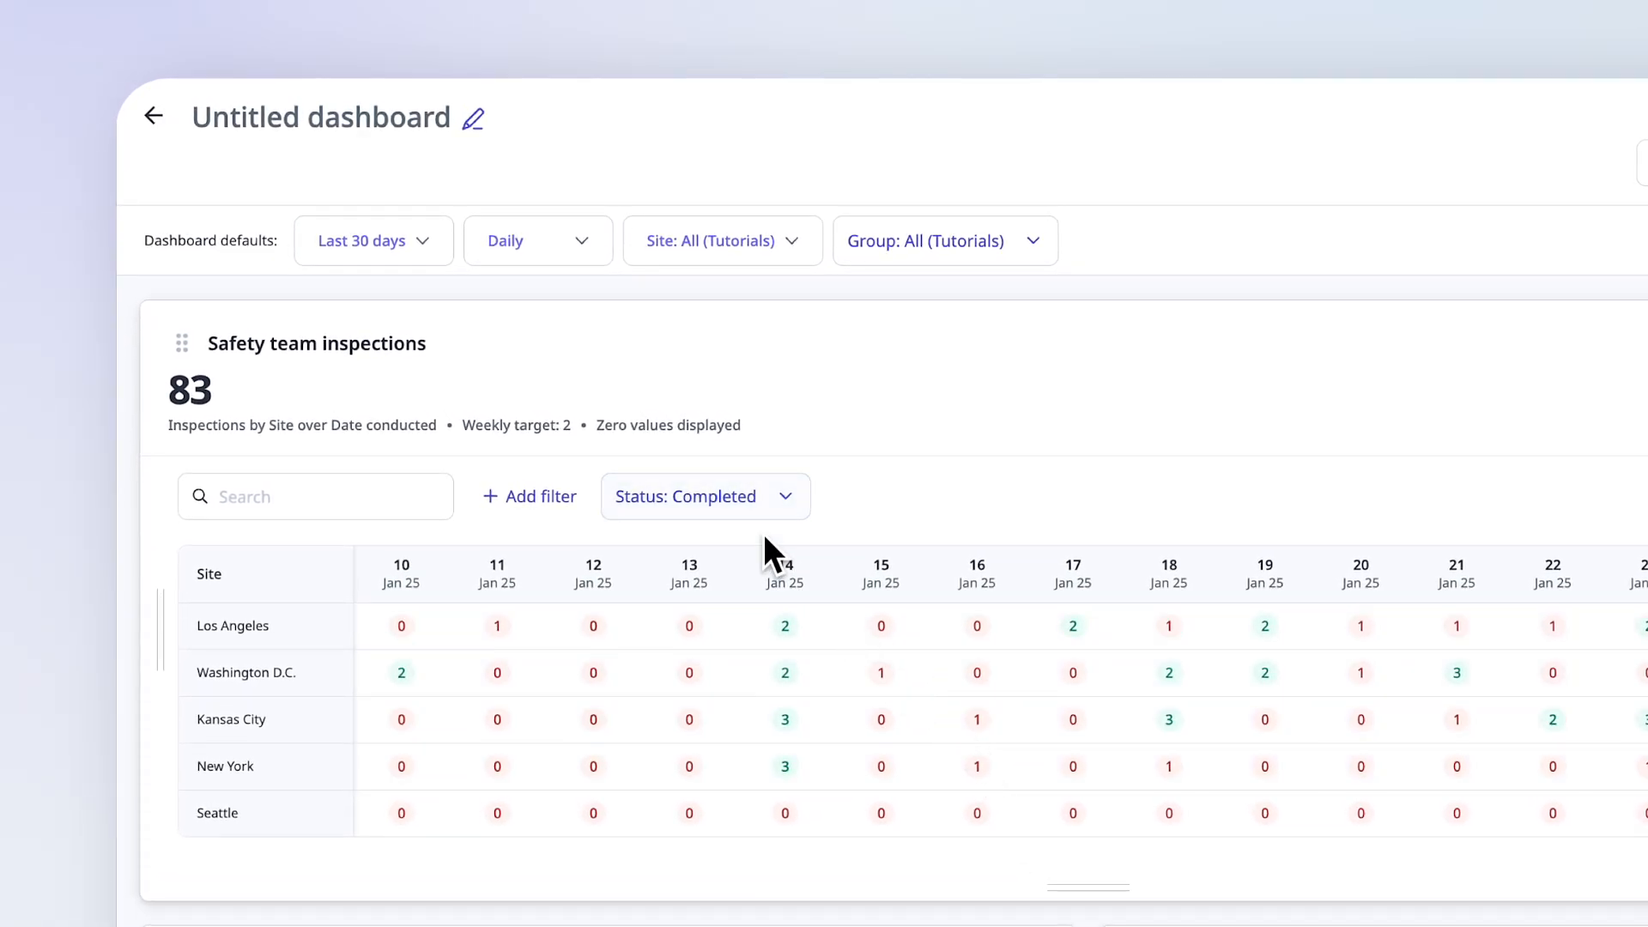
- Set the dashboard's default date range to Last 4 weeks and its default interval to Weekly
{"action": "left_click", "coordinate": [414, 252]}
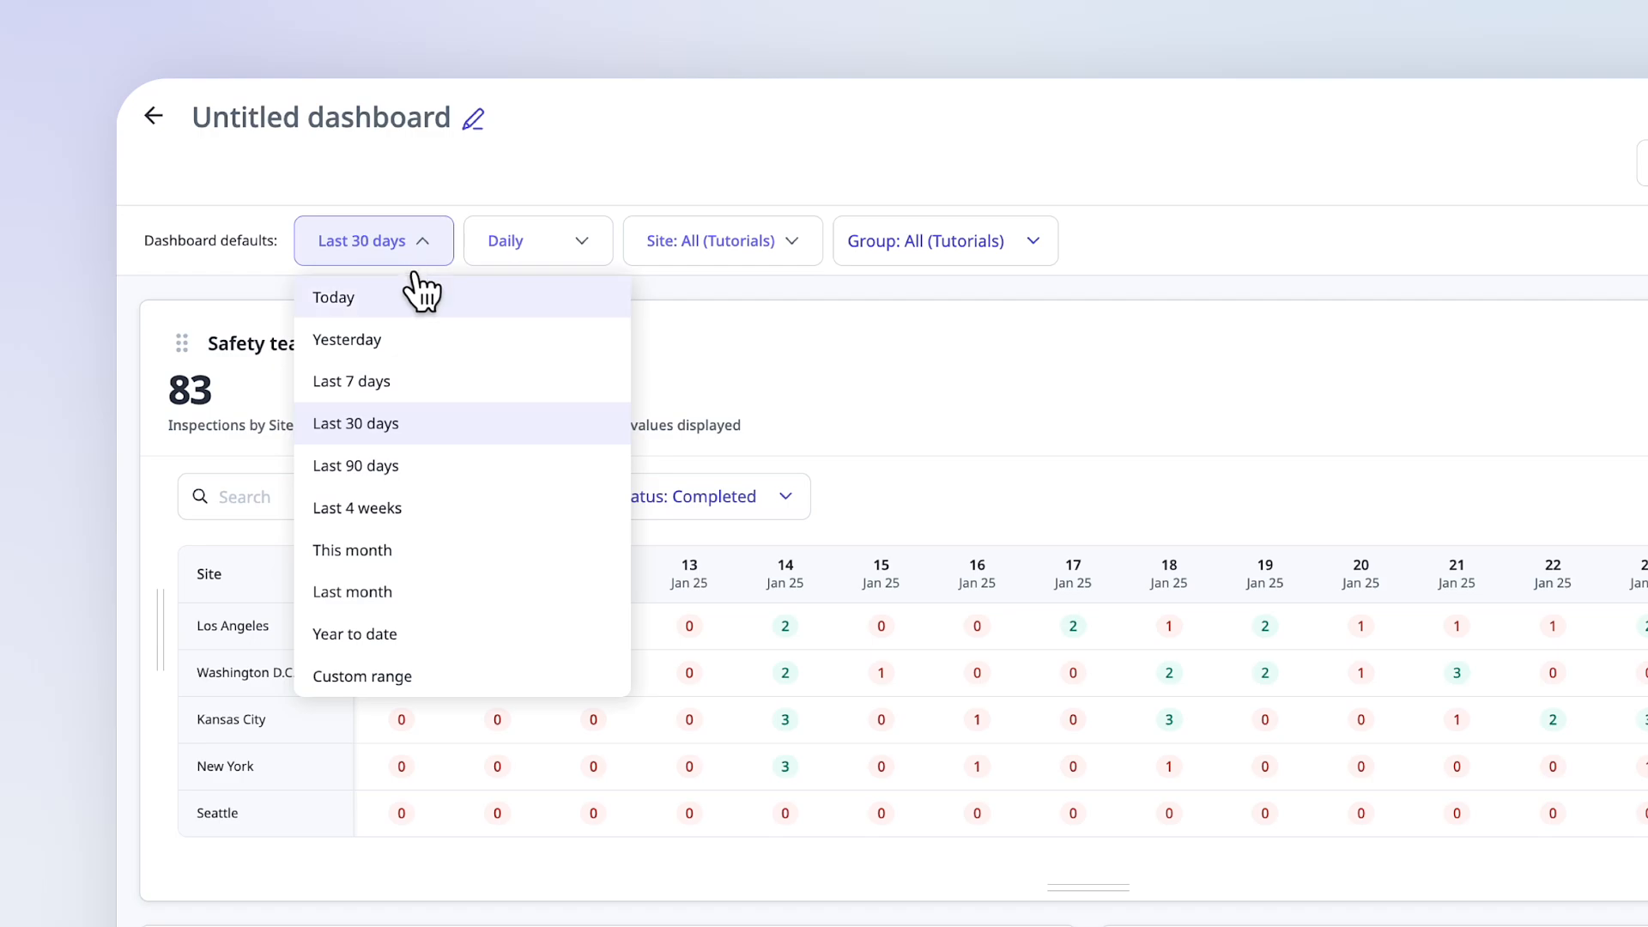
{"action": "left_click", "coordinate": [433, 509]}
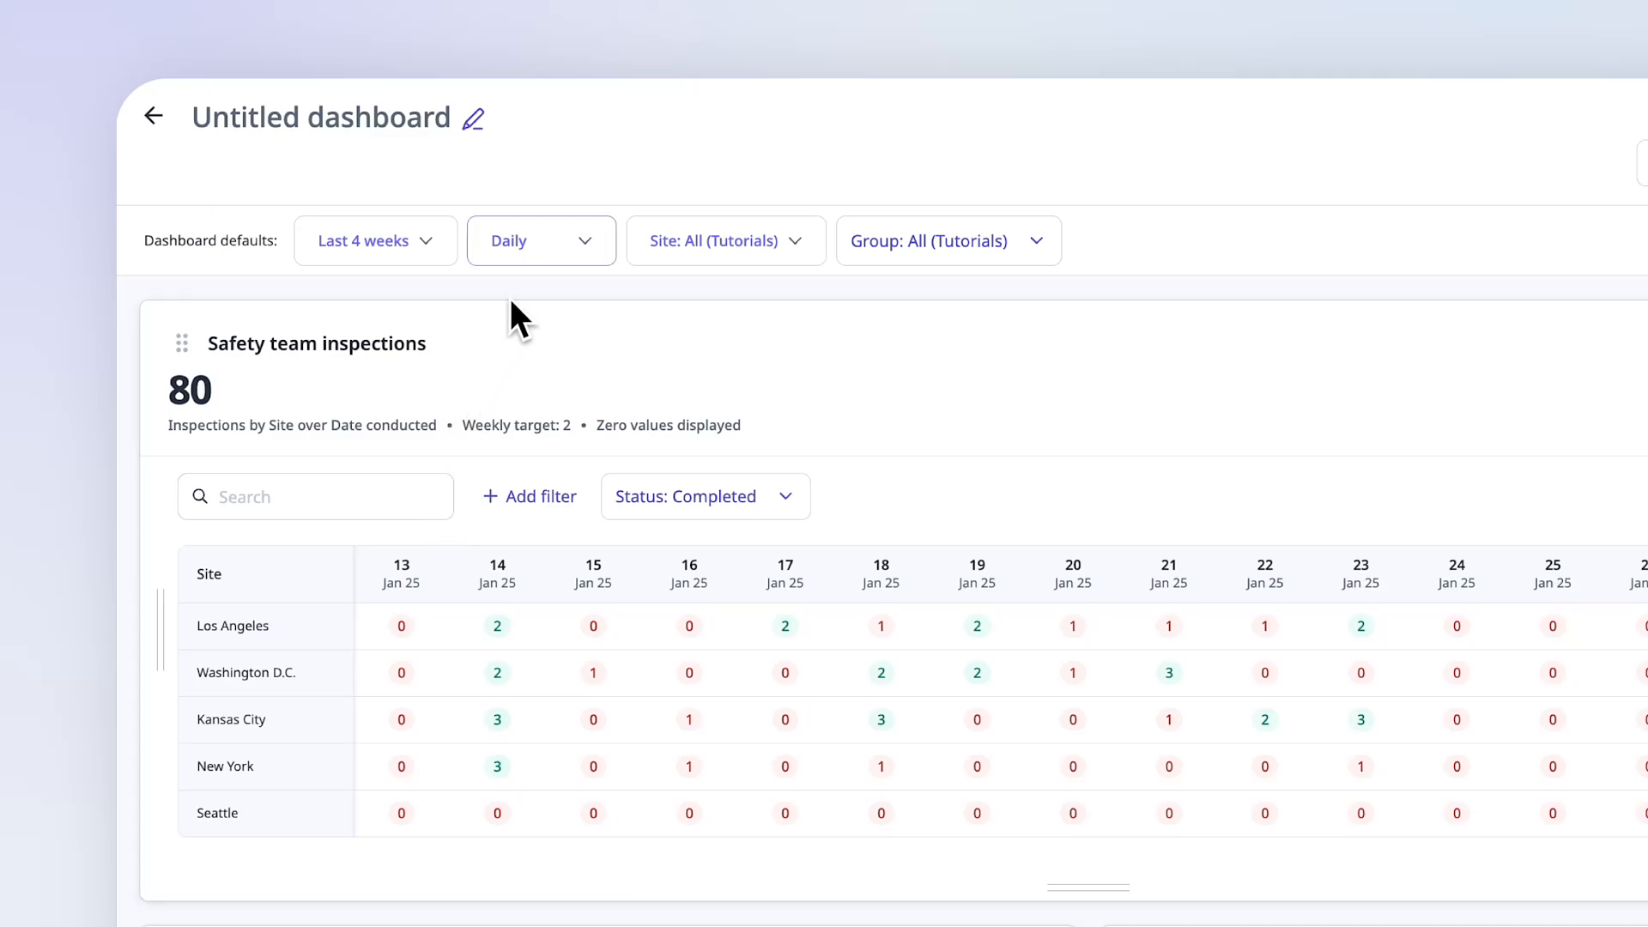
{"action": "left_click", "coordinate": [549, 247]}
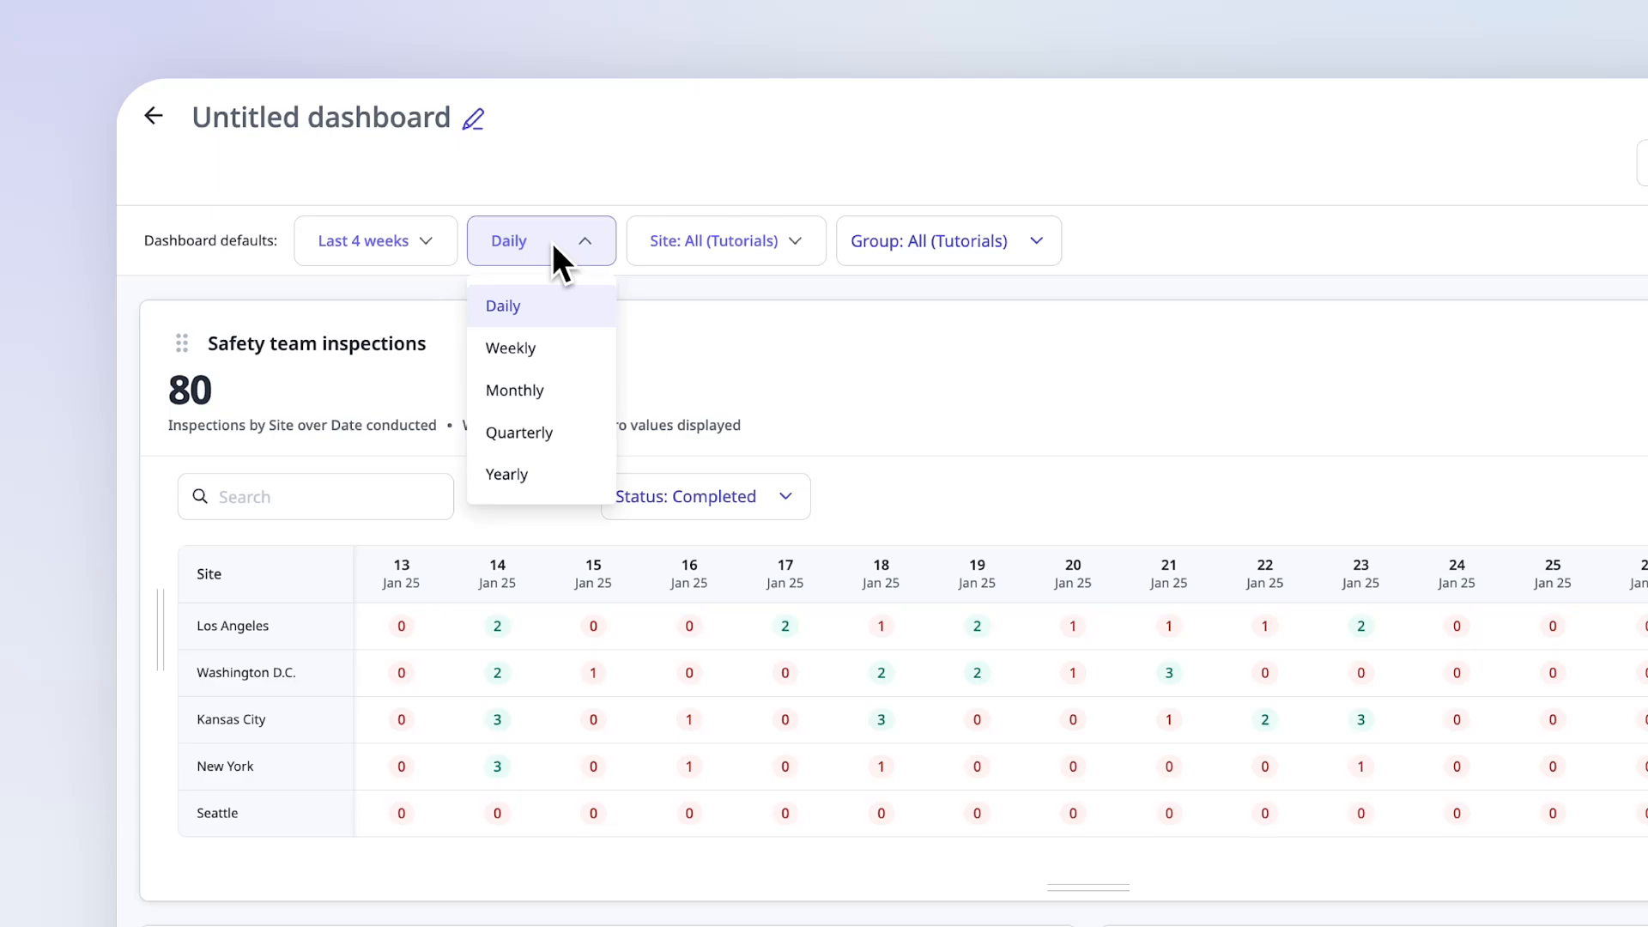
{"action": "left_click", "coordinate": [583, 368]}
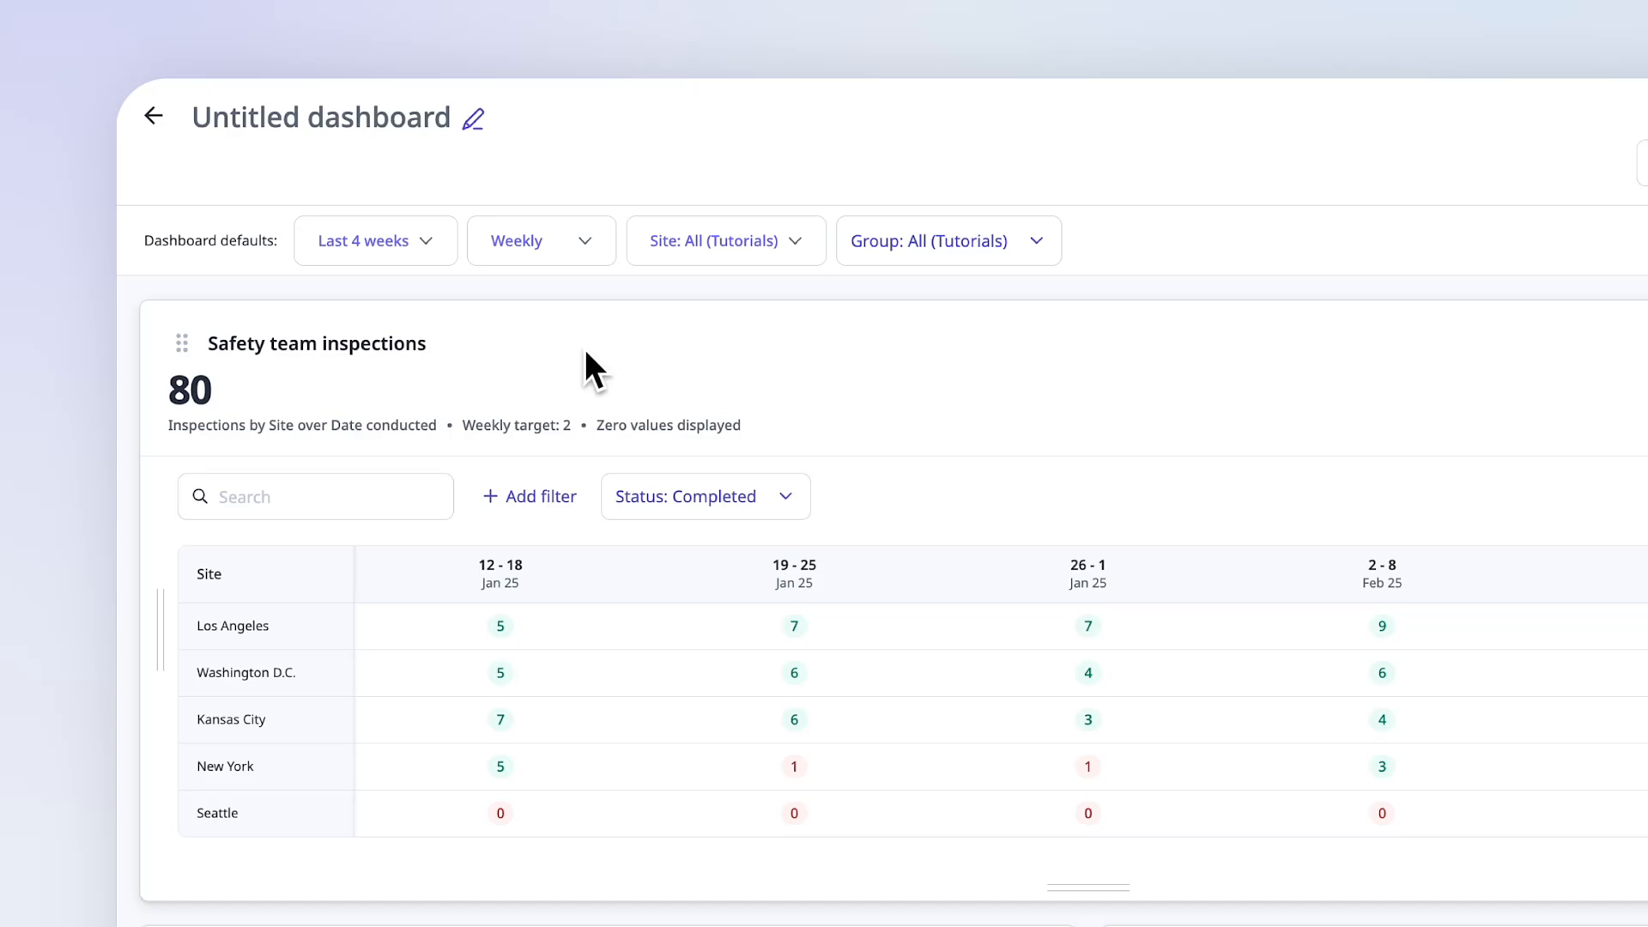
- Keep the default site filter on all sites and limit the dashboard's default group filter to Safety
{"action": "left_click", "coordinate": [725, 260]}
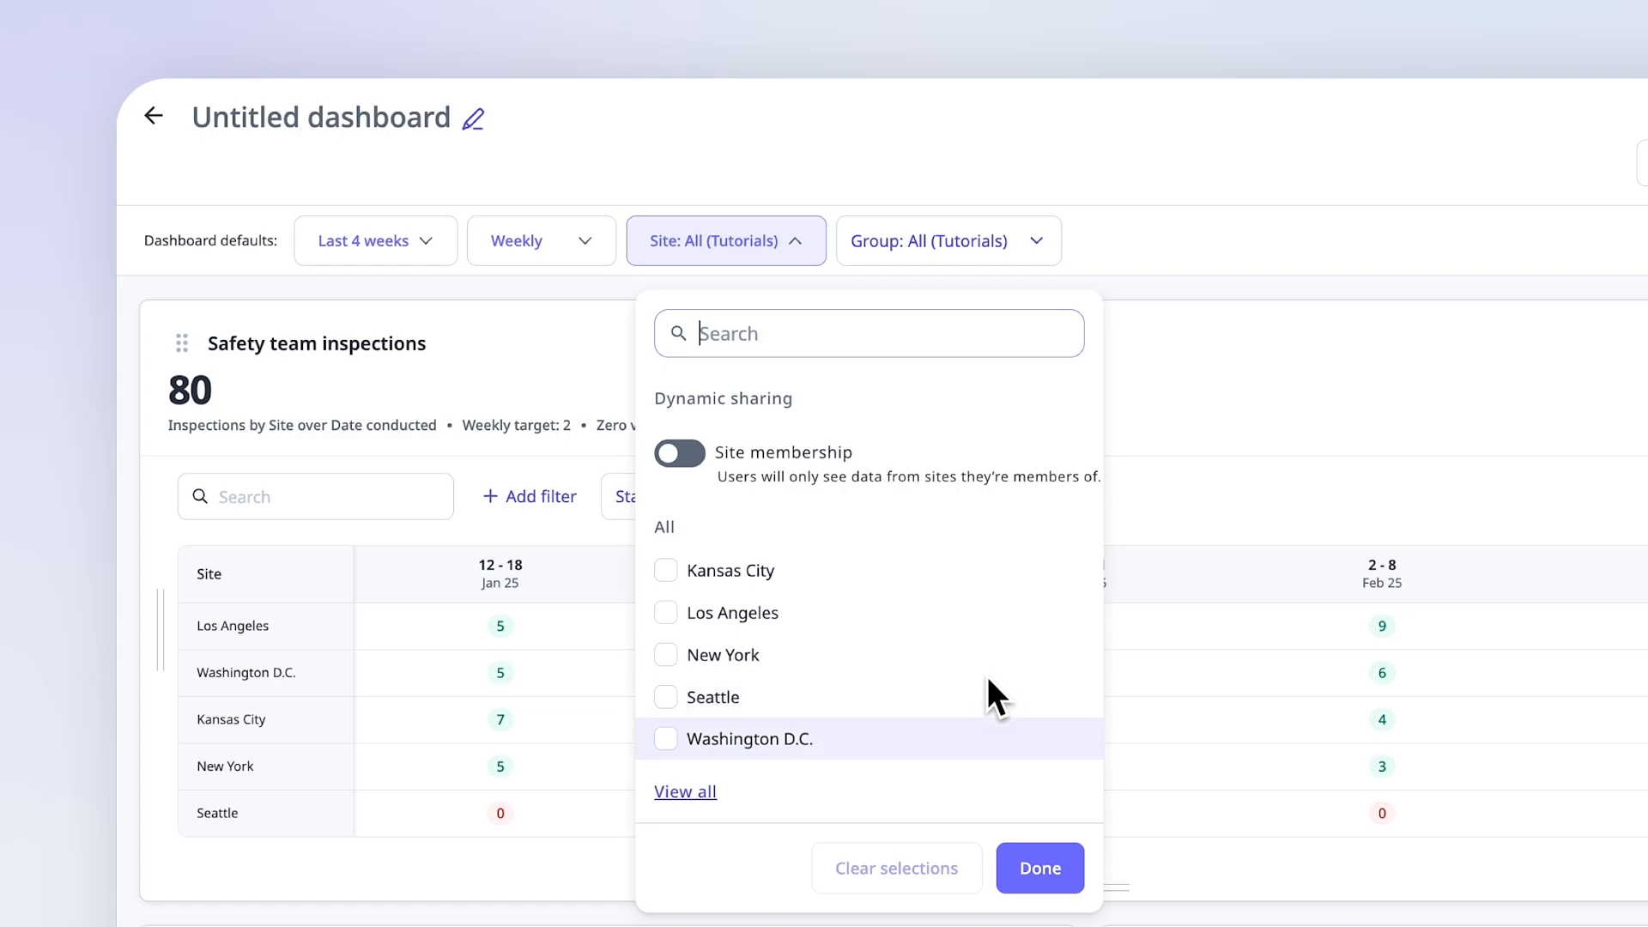
{"action": "left_click", "coordinate": [1040, 874]}
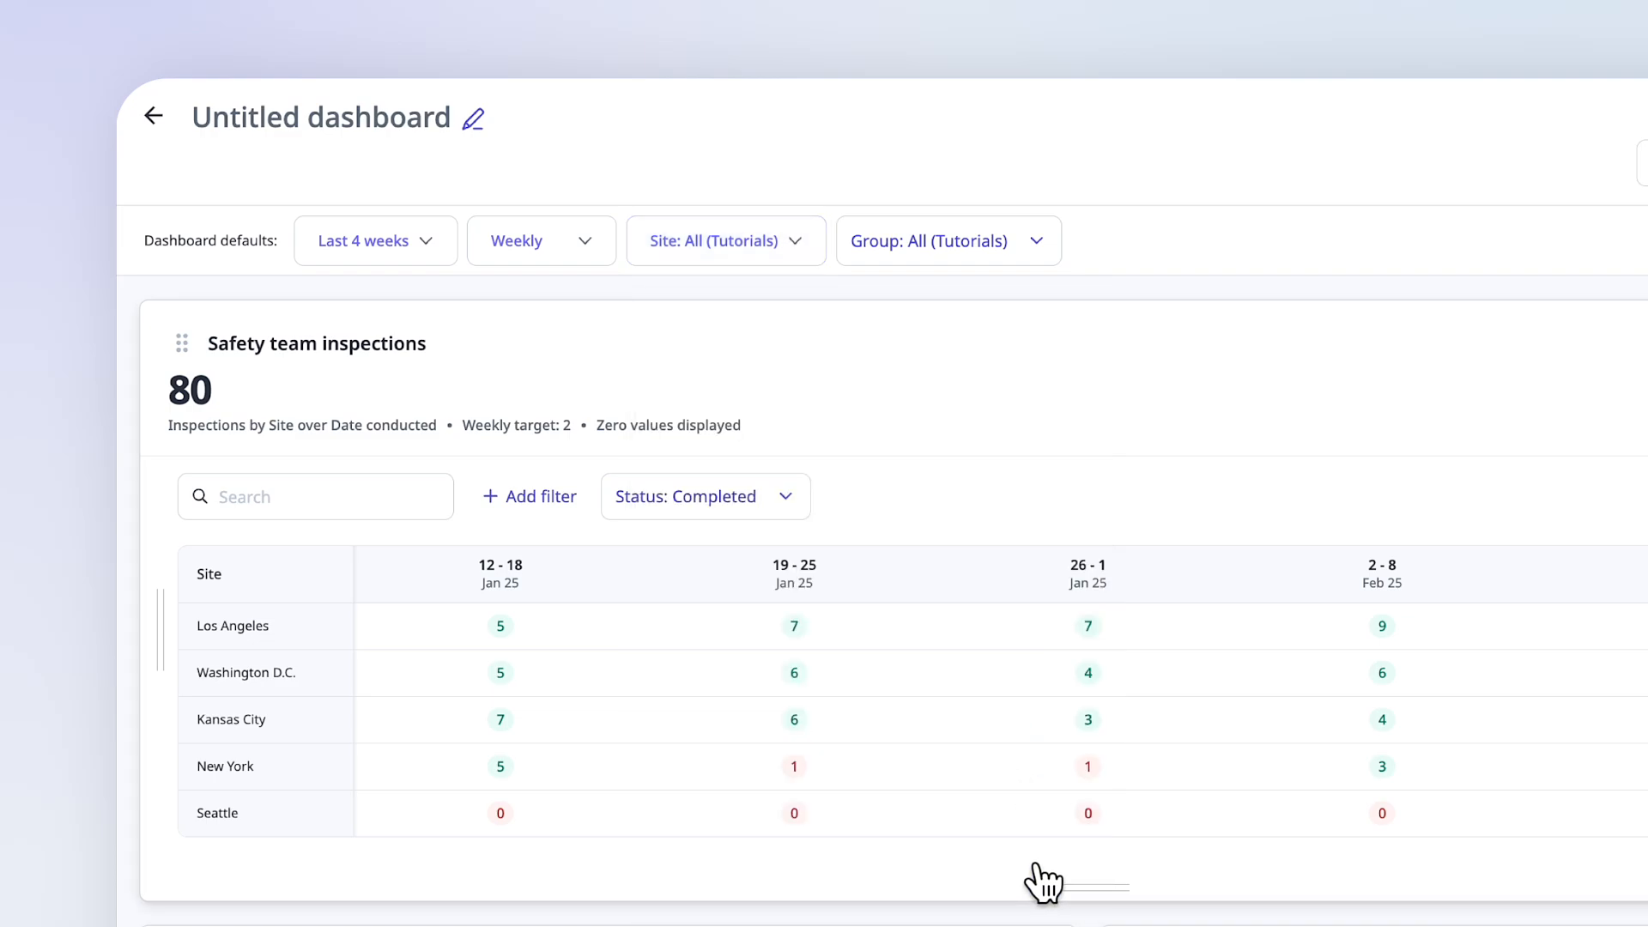
{"action": "left_click", "coordinate": [960, 258]}
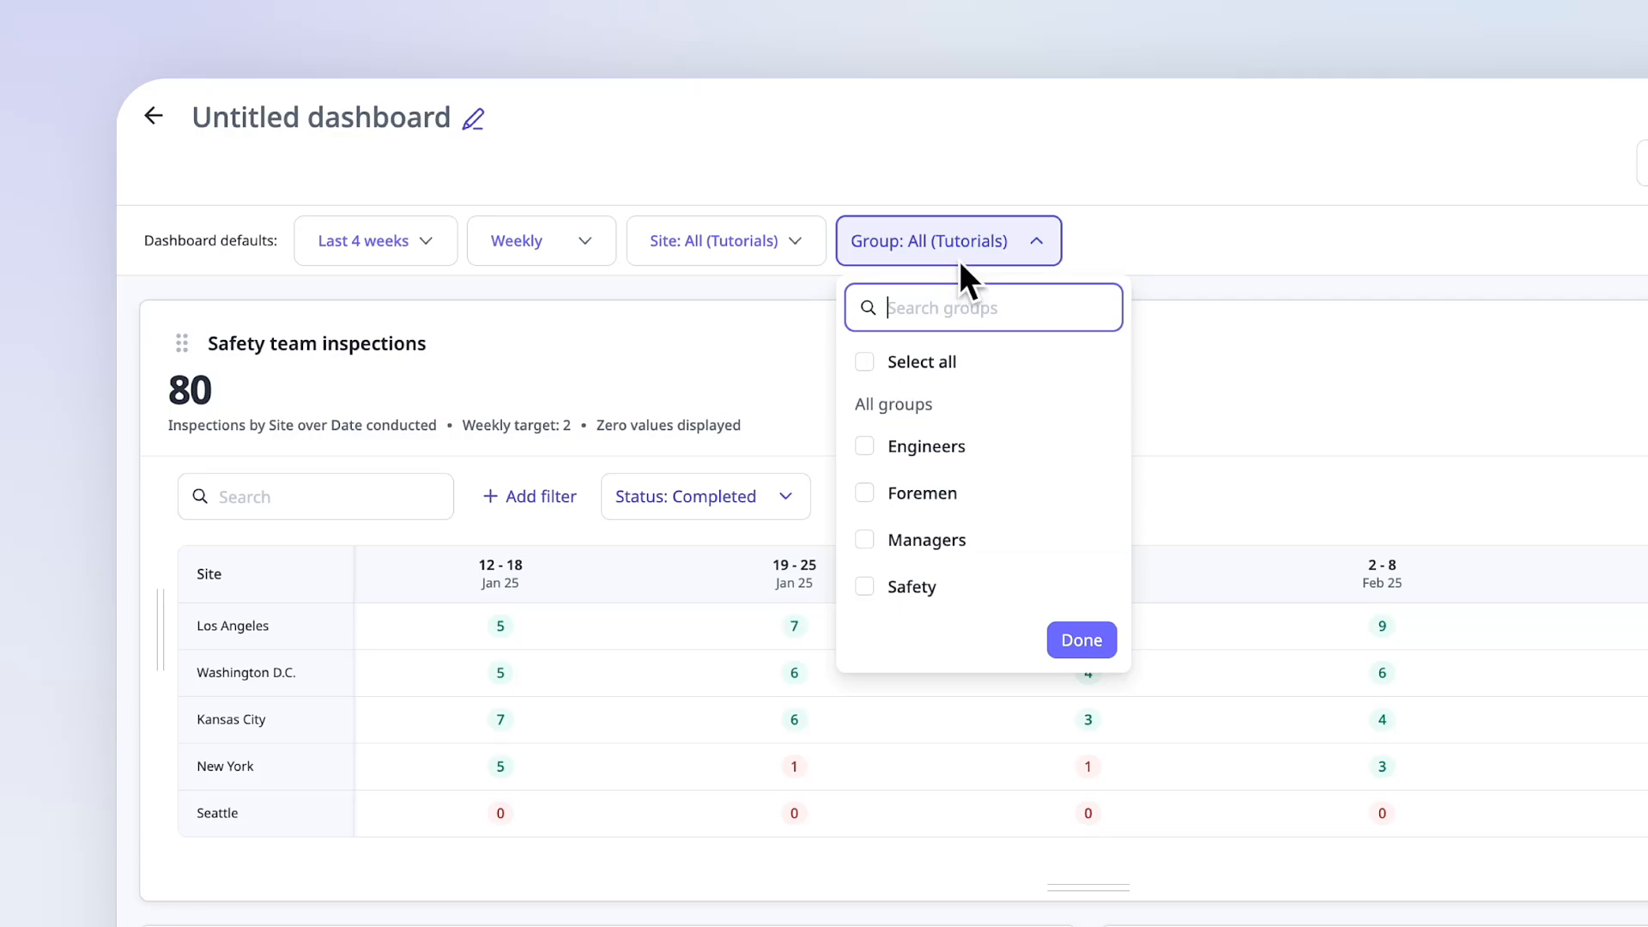
{"action": "left_click", "coordinate": [991, 587]}
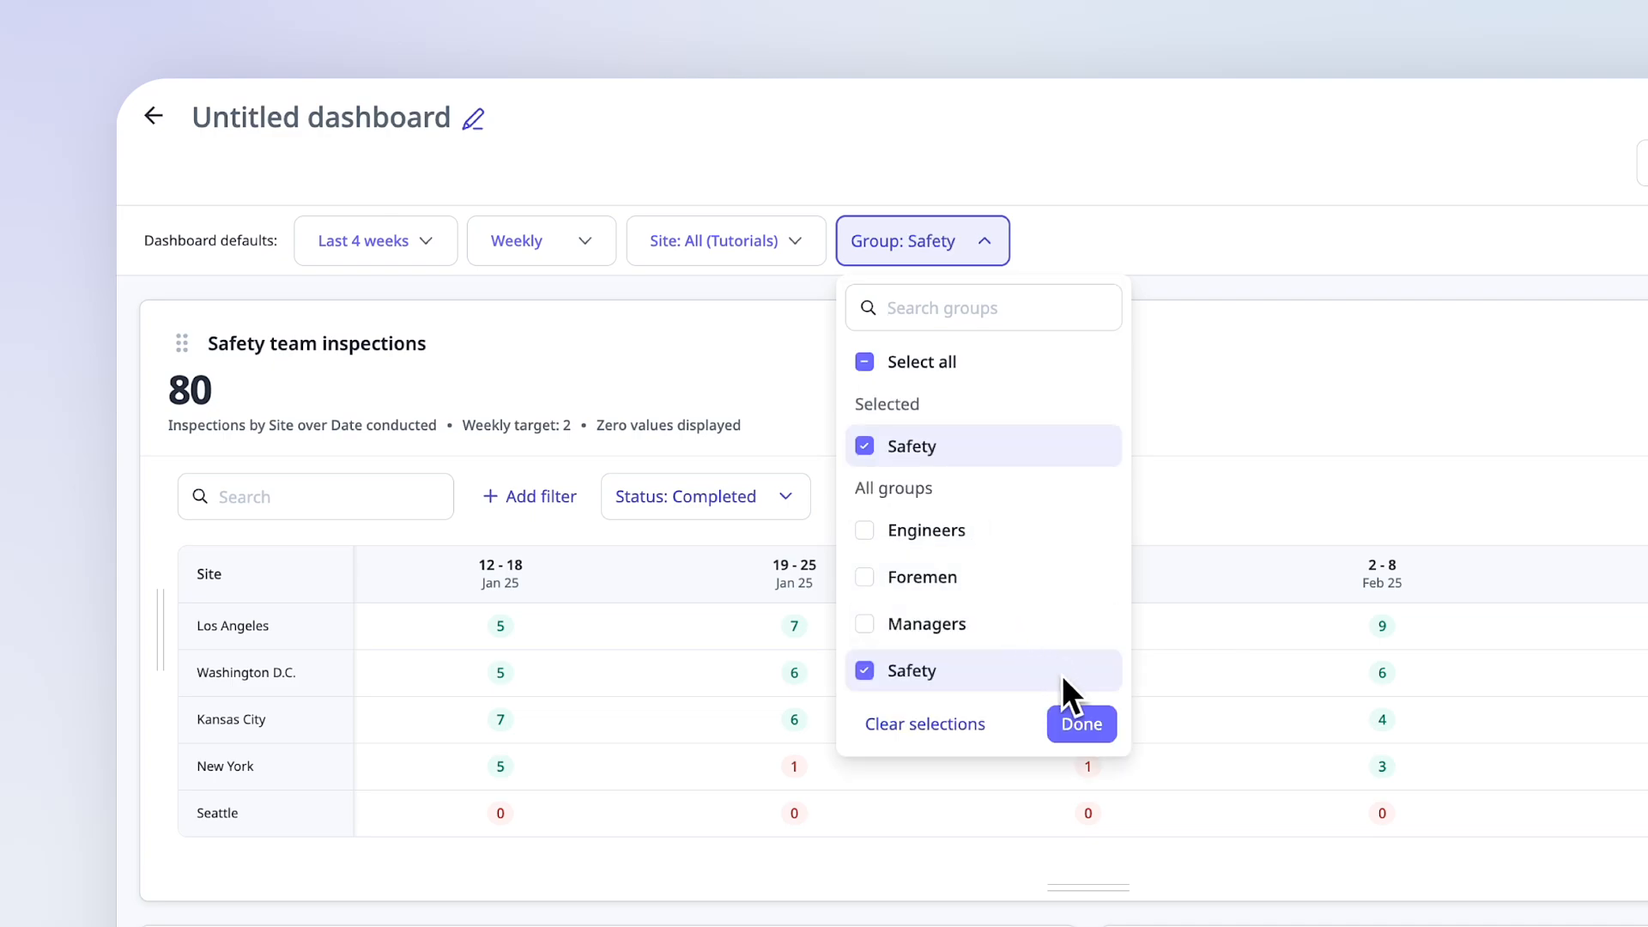
{"action": "left_click", "coordinate": [1083, 724]}
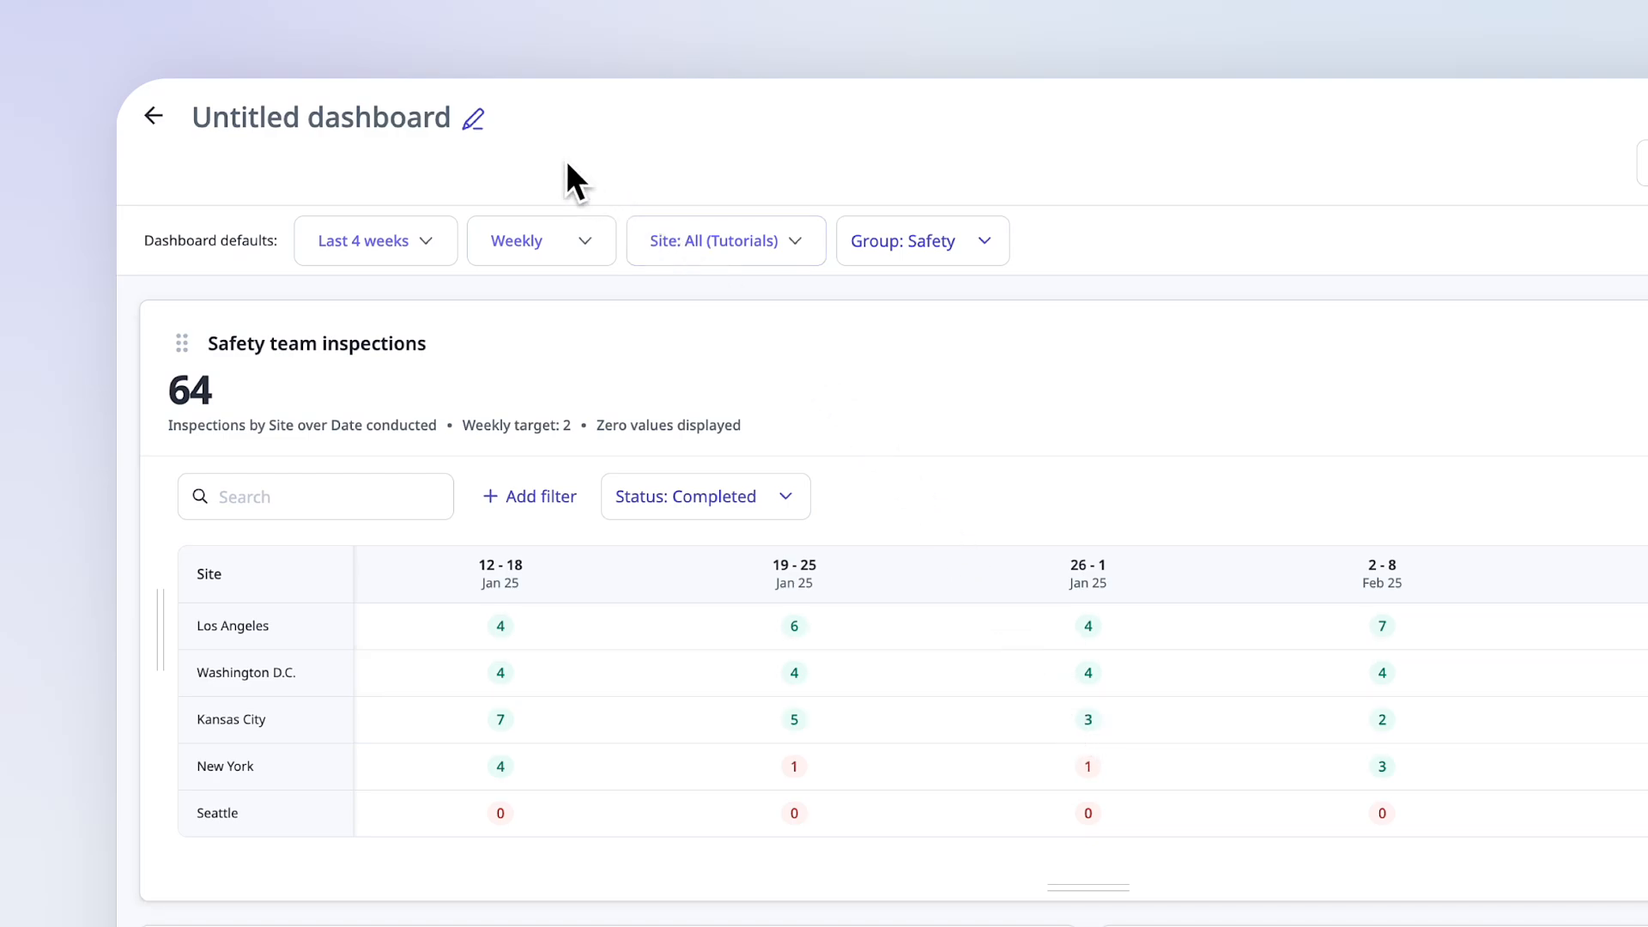
- Rename the dashboard as "Safety dashboard" and save it
{"action": "left_click", "coordinate": [473, 120]}
{"action": "type", "text": "Safety dash"}
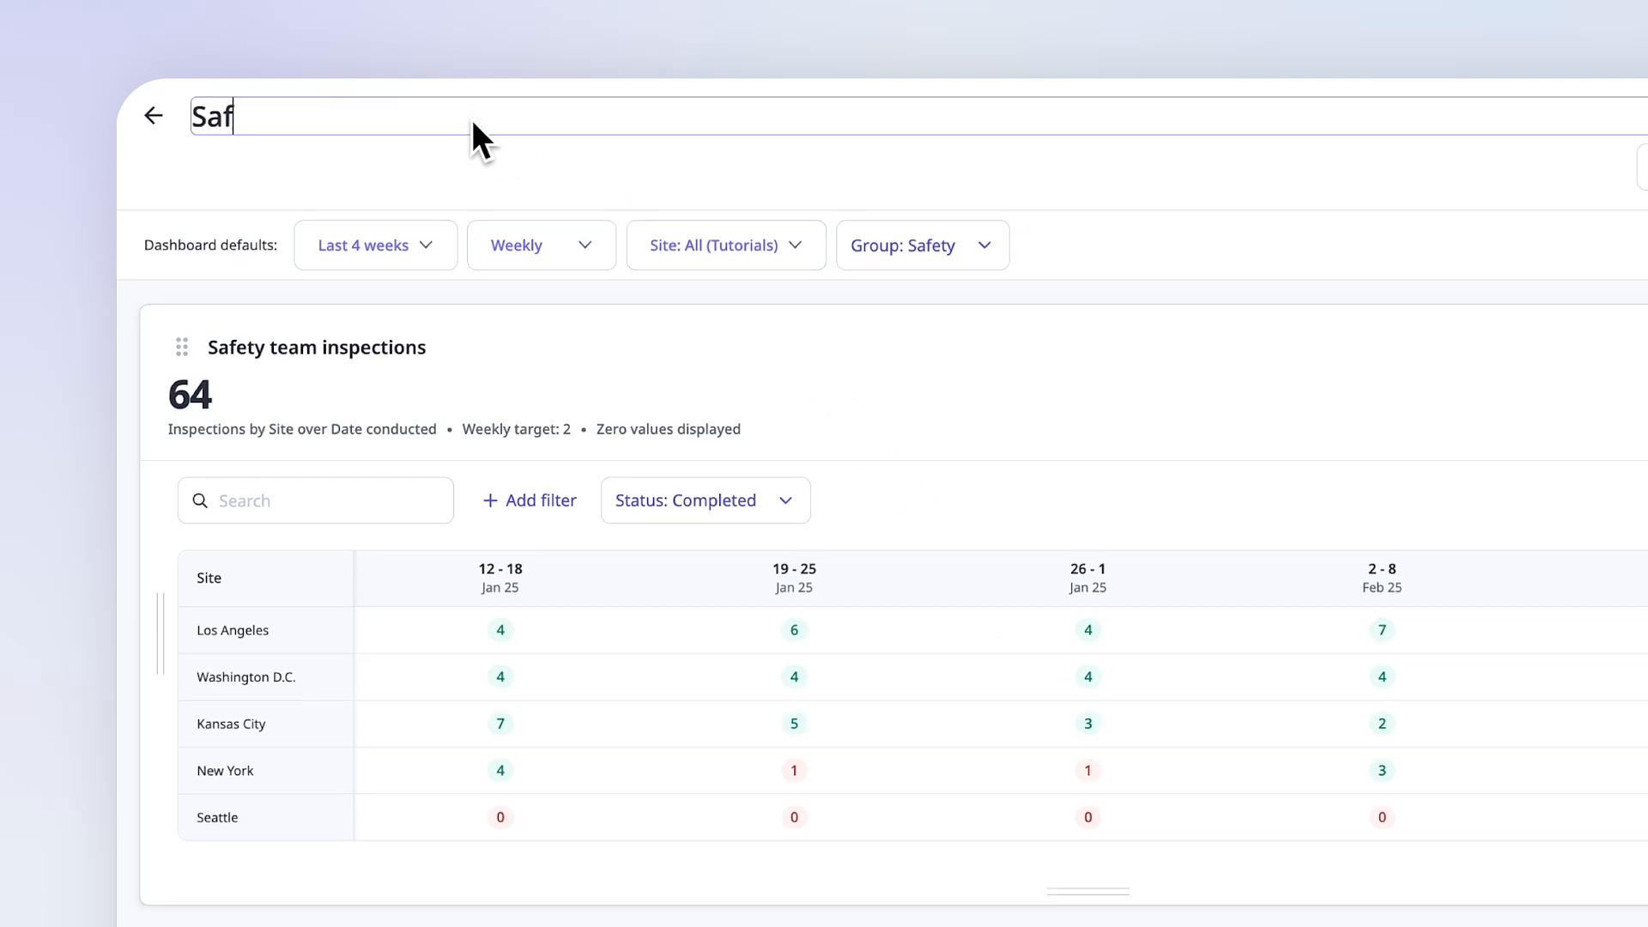
{"action": "type", "text": "board"}
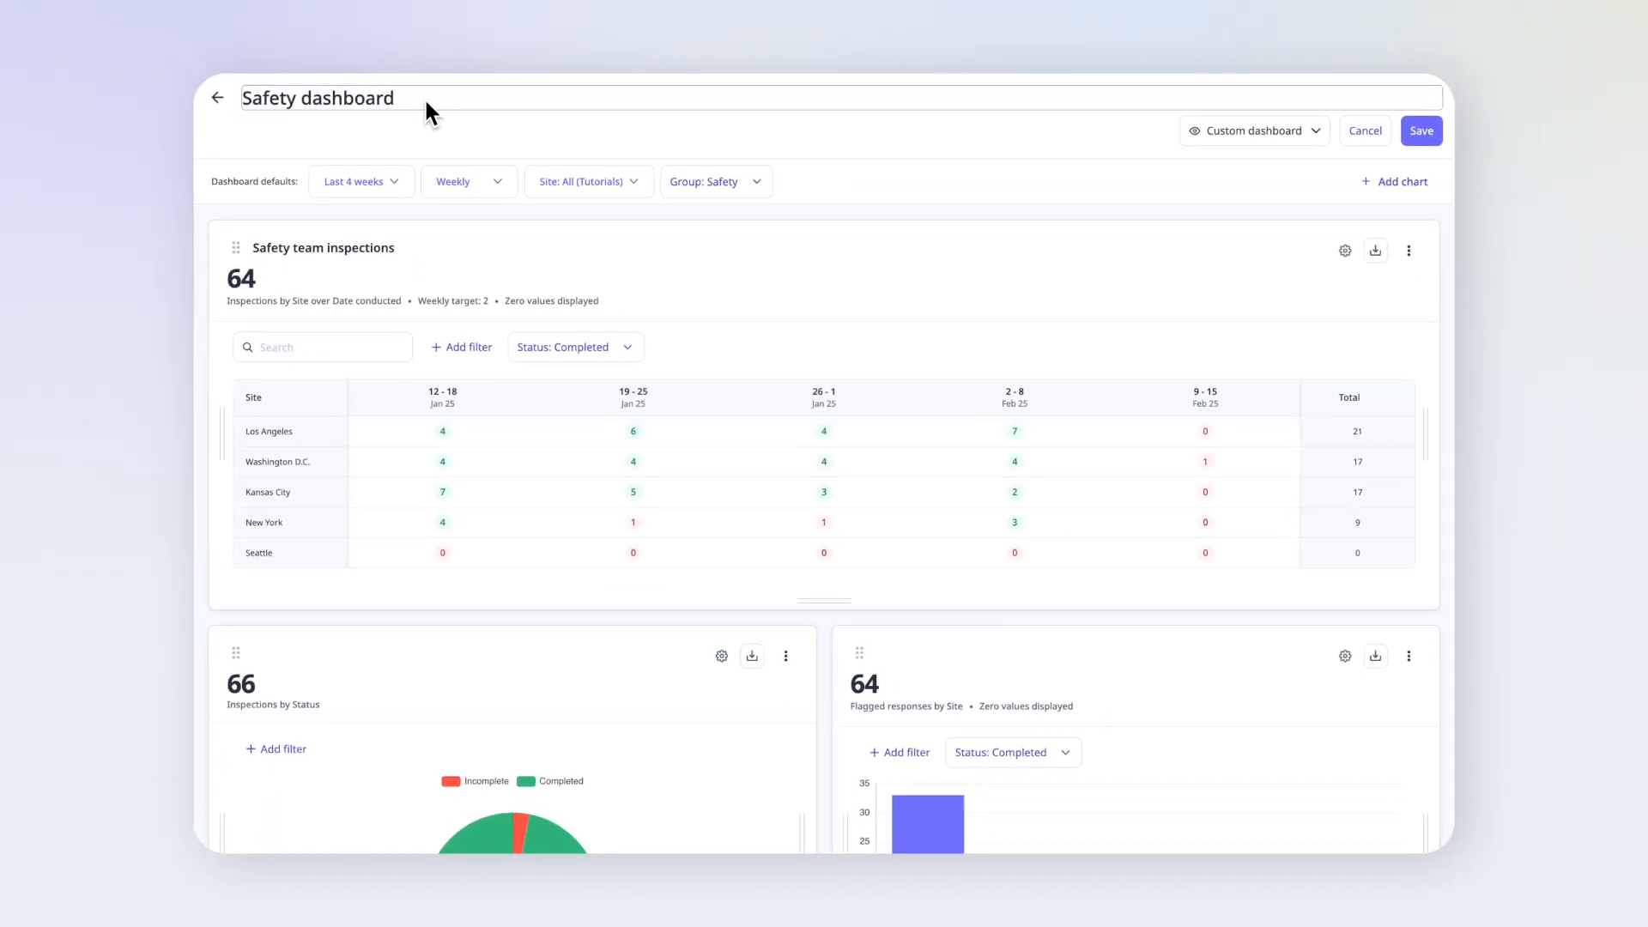
{"action": "key", "text": "Return"}
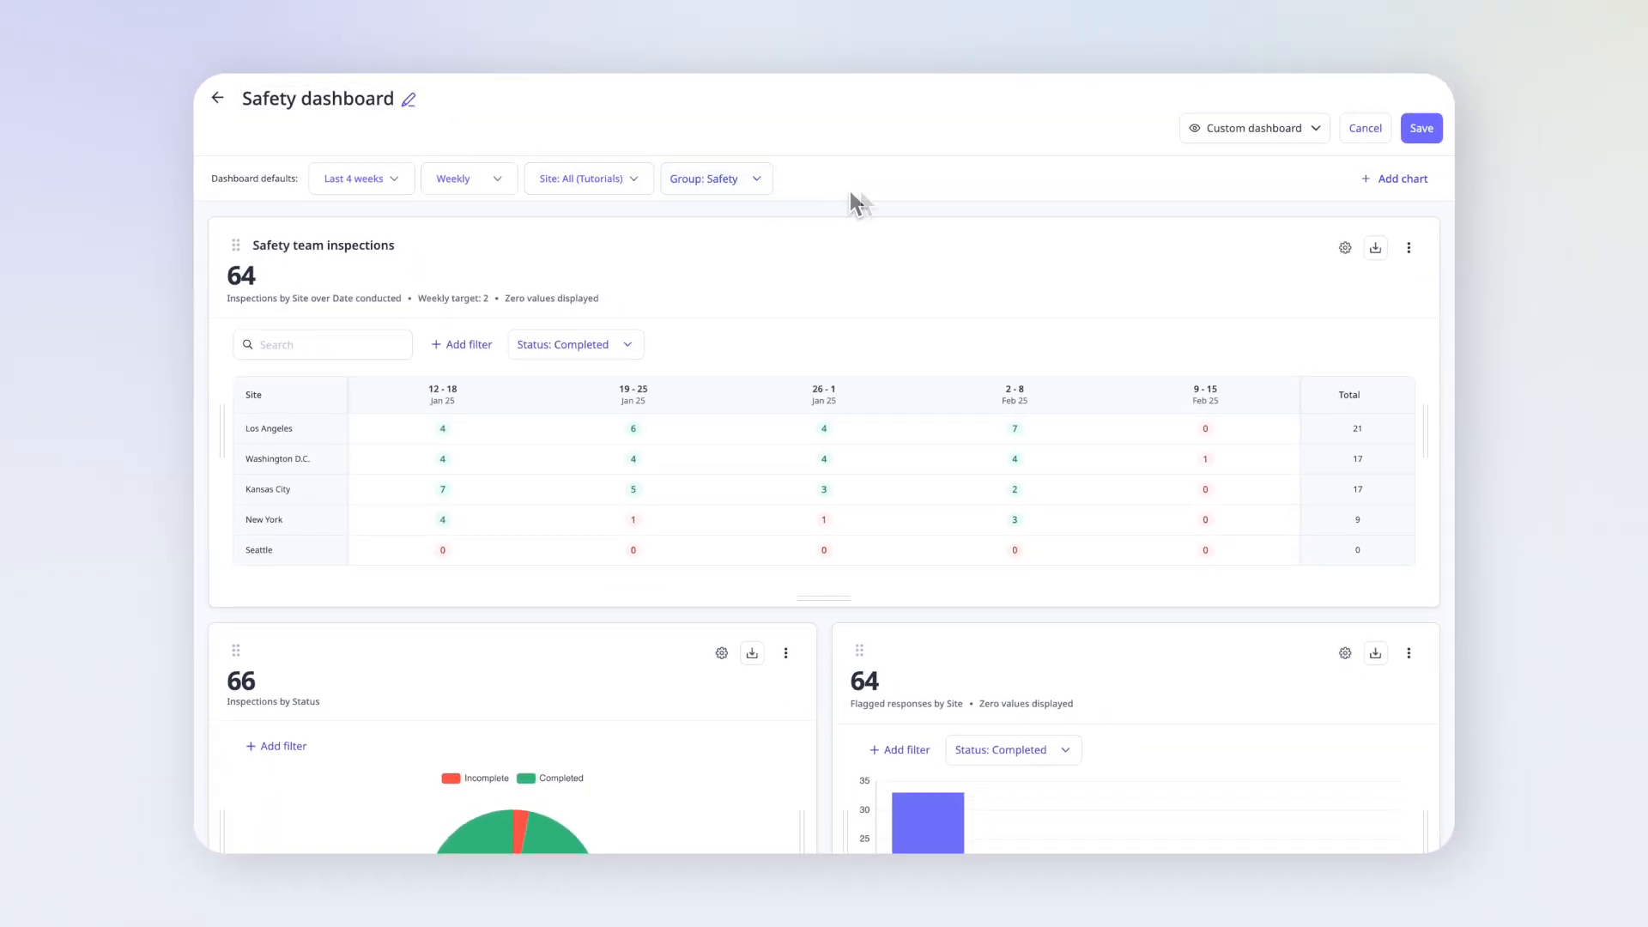
{"action": "left_click", "coordinate": [1418, 135]}
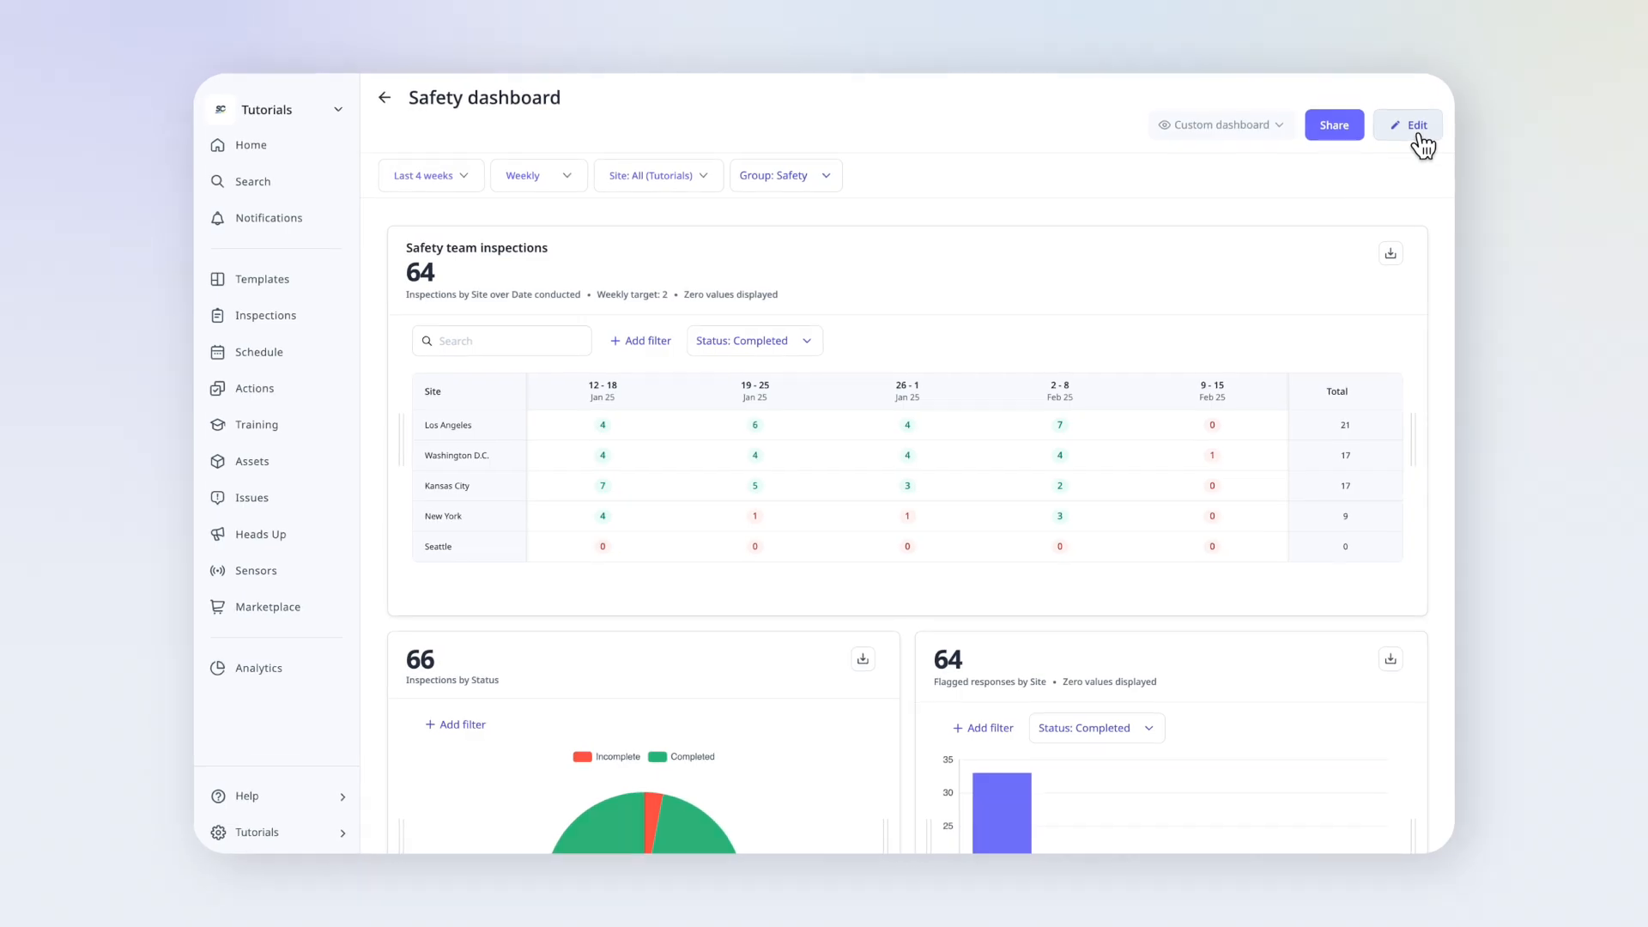
- Share the Safety dashboard with the Safety group
{"action": "left_click", "coordinate": [1340, 130]}
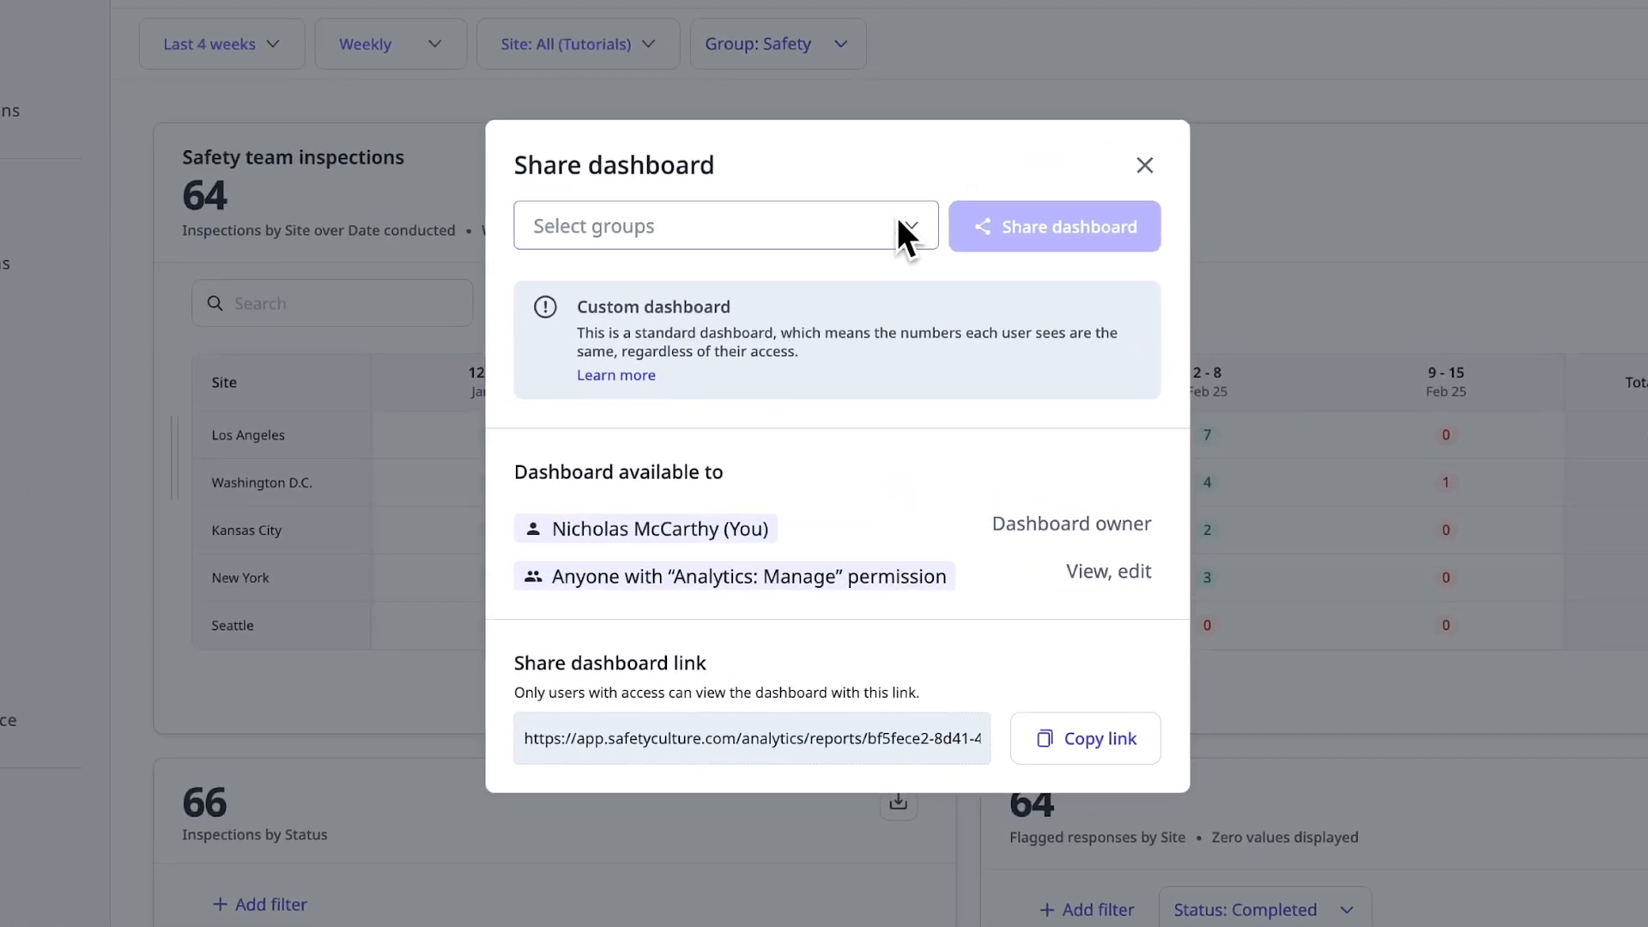
{"action": "left_click", "coordinate": [889, 225]}
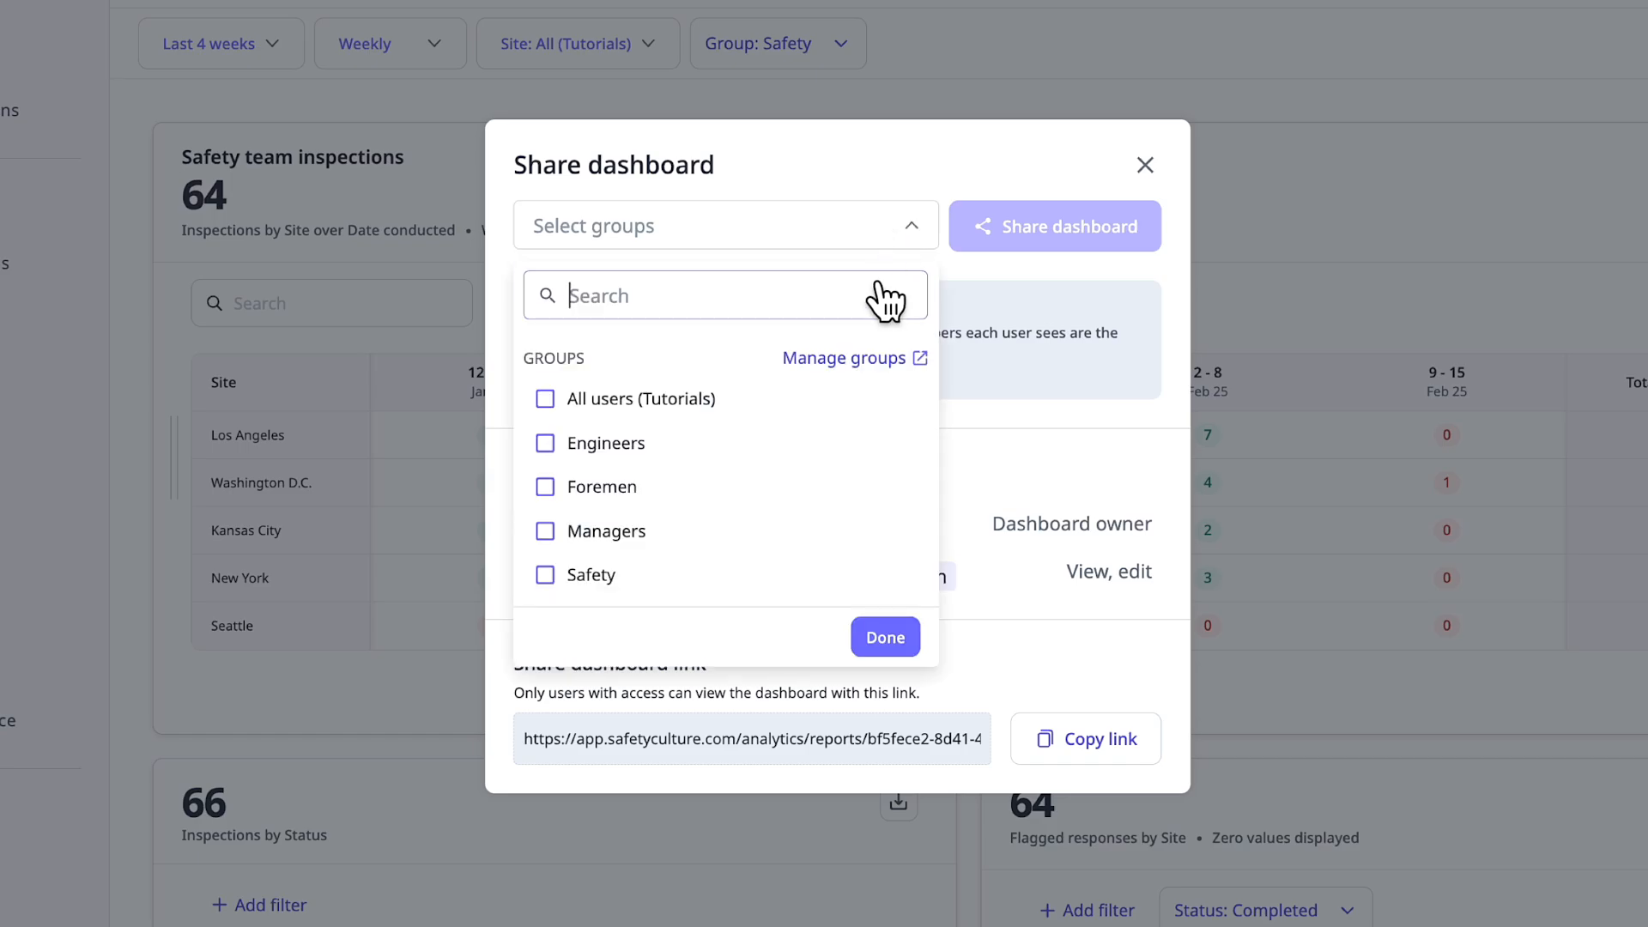
{"action": "left_click", "coordinate": [854, 575]}
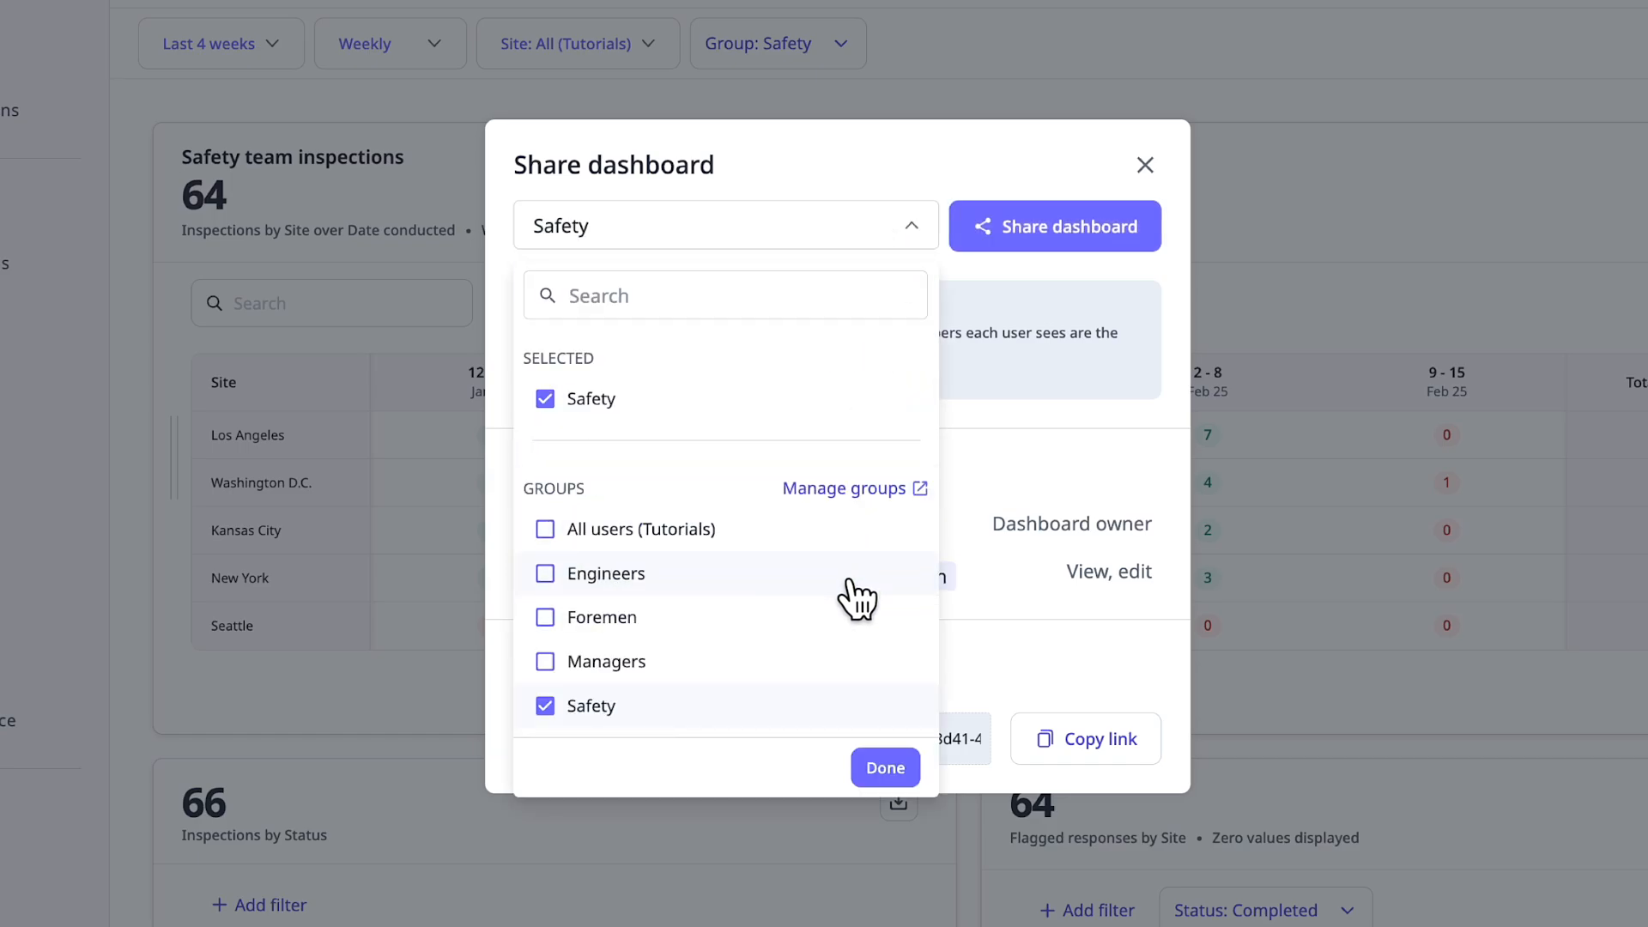
{"action": "left_click", "coordinate": [902, 776]}
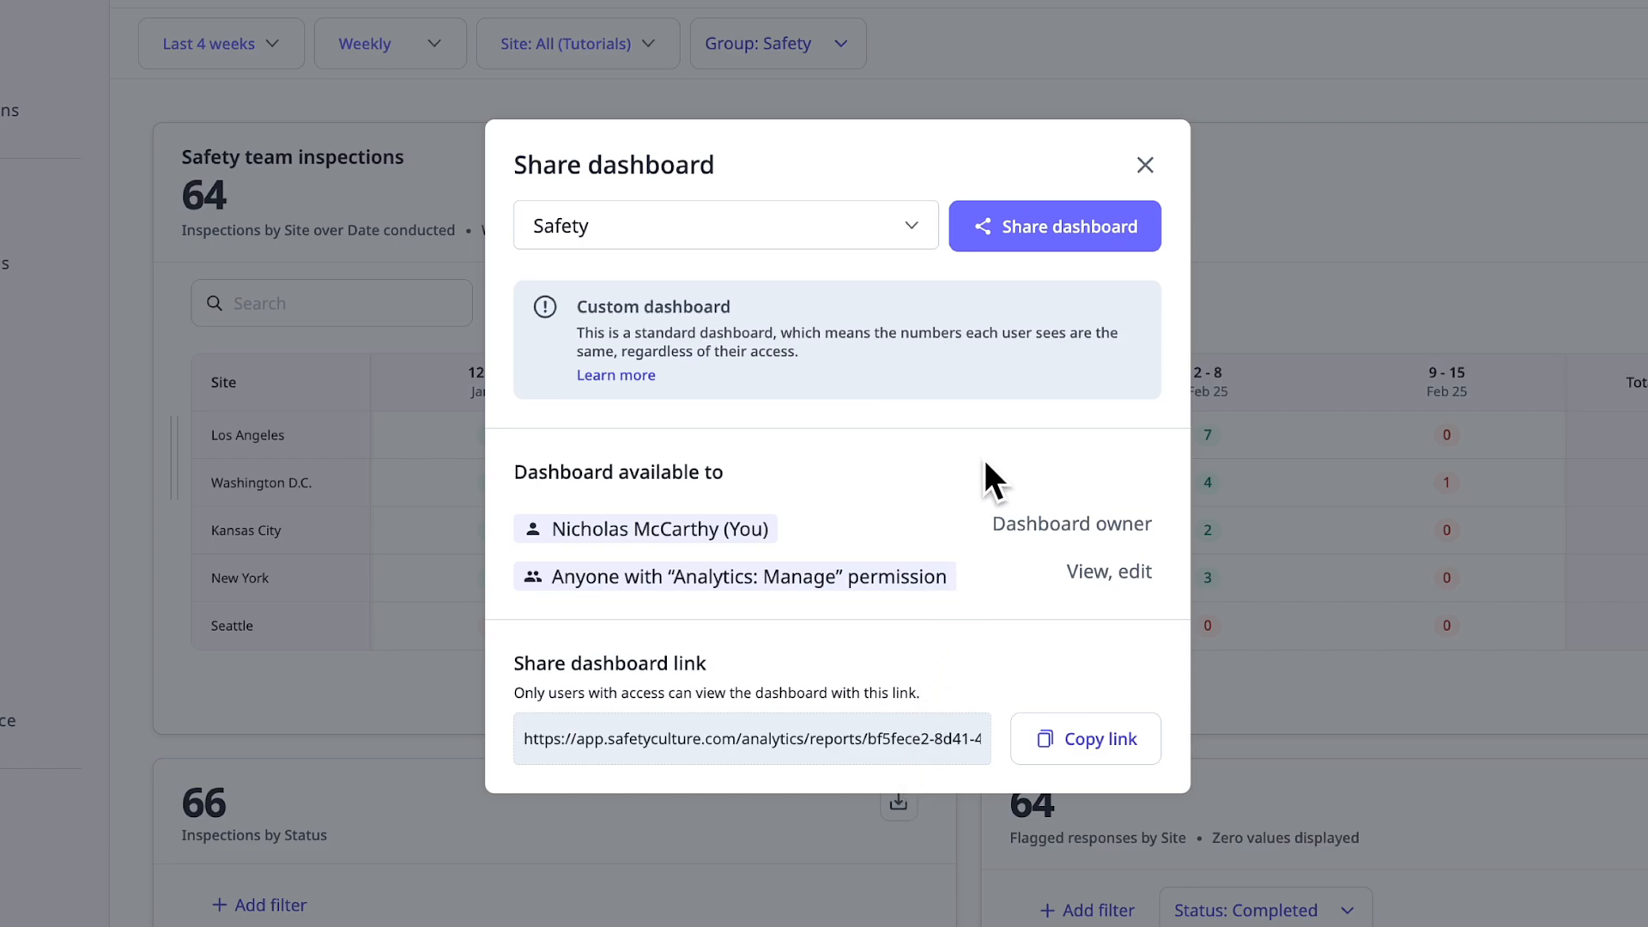
{"action": "left_click", "coordinate": [1042, 225]}
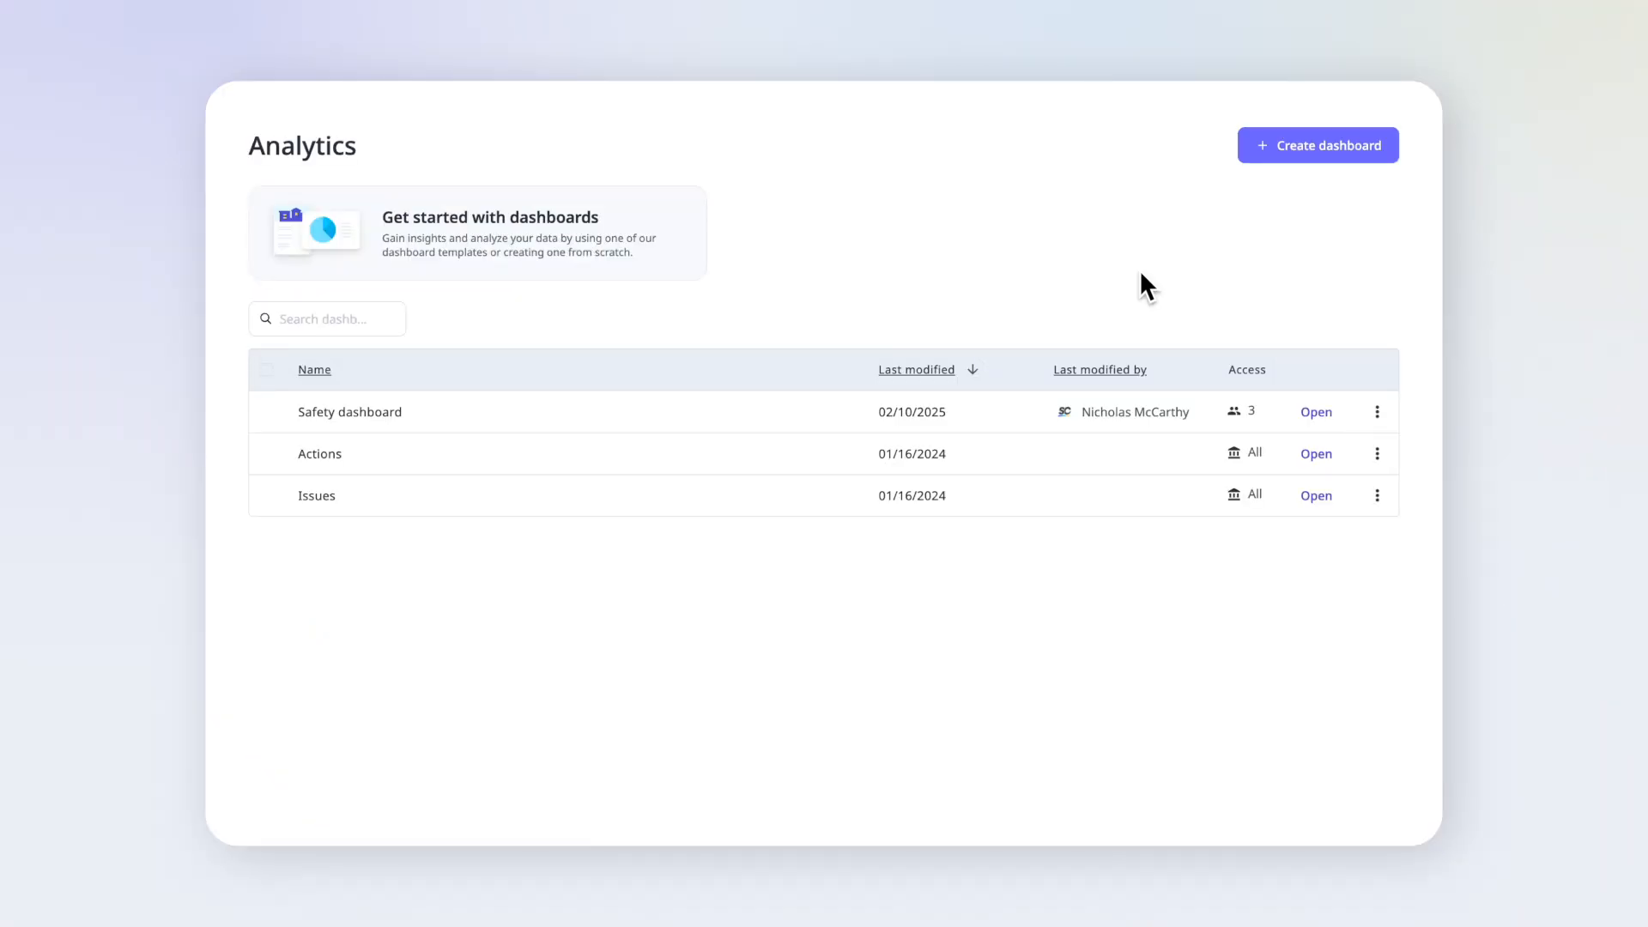
- Open the shared Safety dashboard and examine the list of inspections behind the Los Angeles row, closing it when done
{"action": "left_click", "coordinate": [1317, 413]}
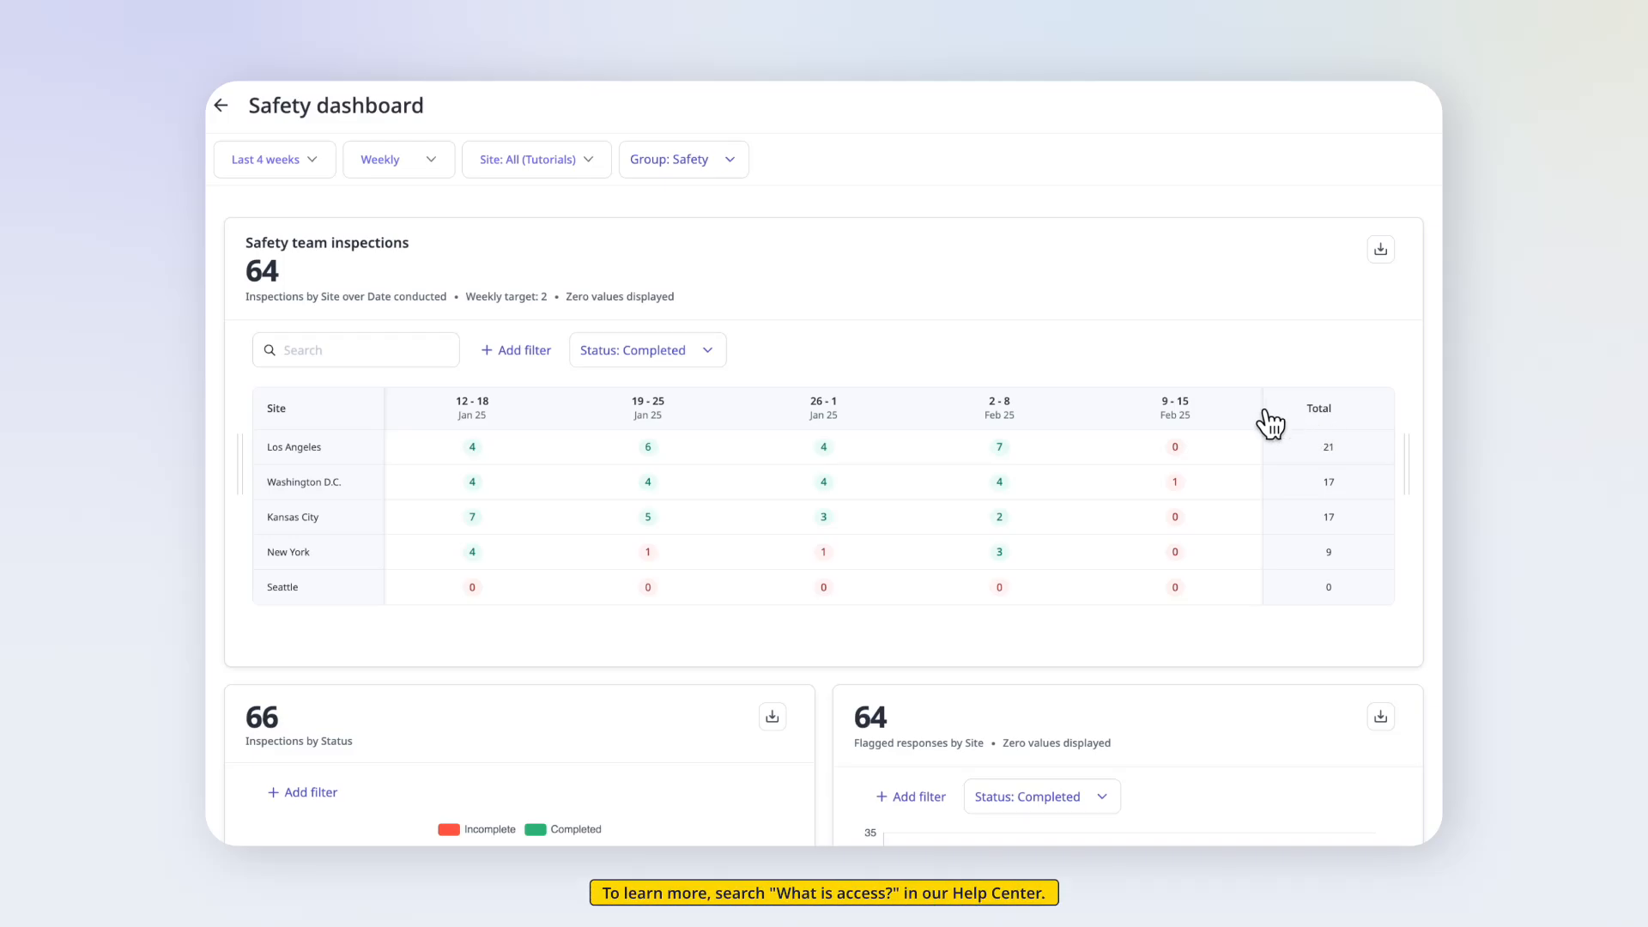
{"action": "left_click", "coordinate": [1096, 444]}
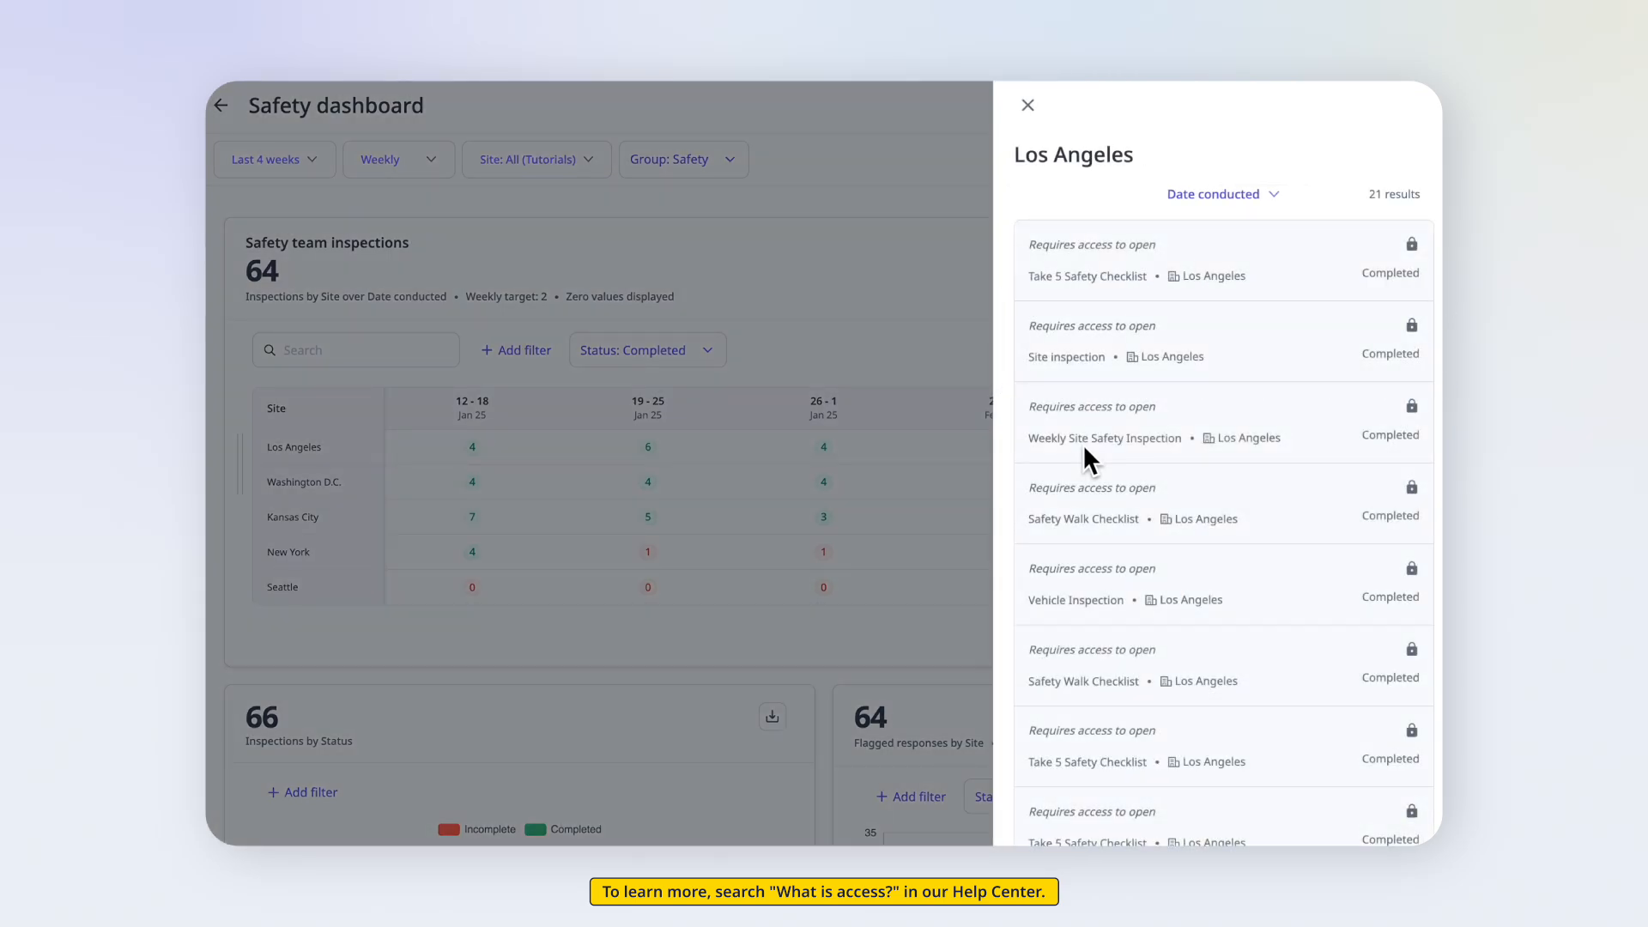
{"action": "left_click", "coordinate": [1028, 108]}
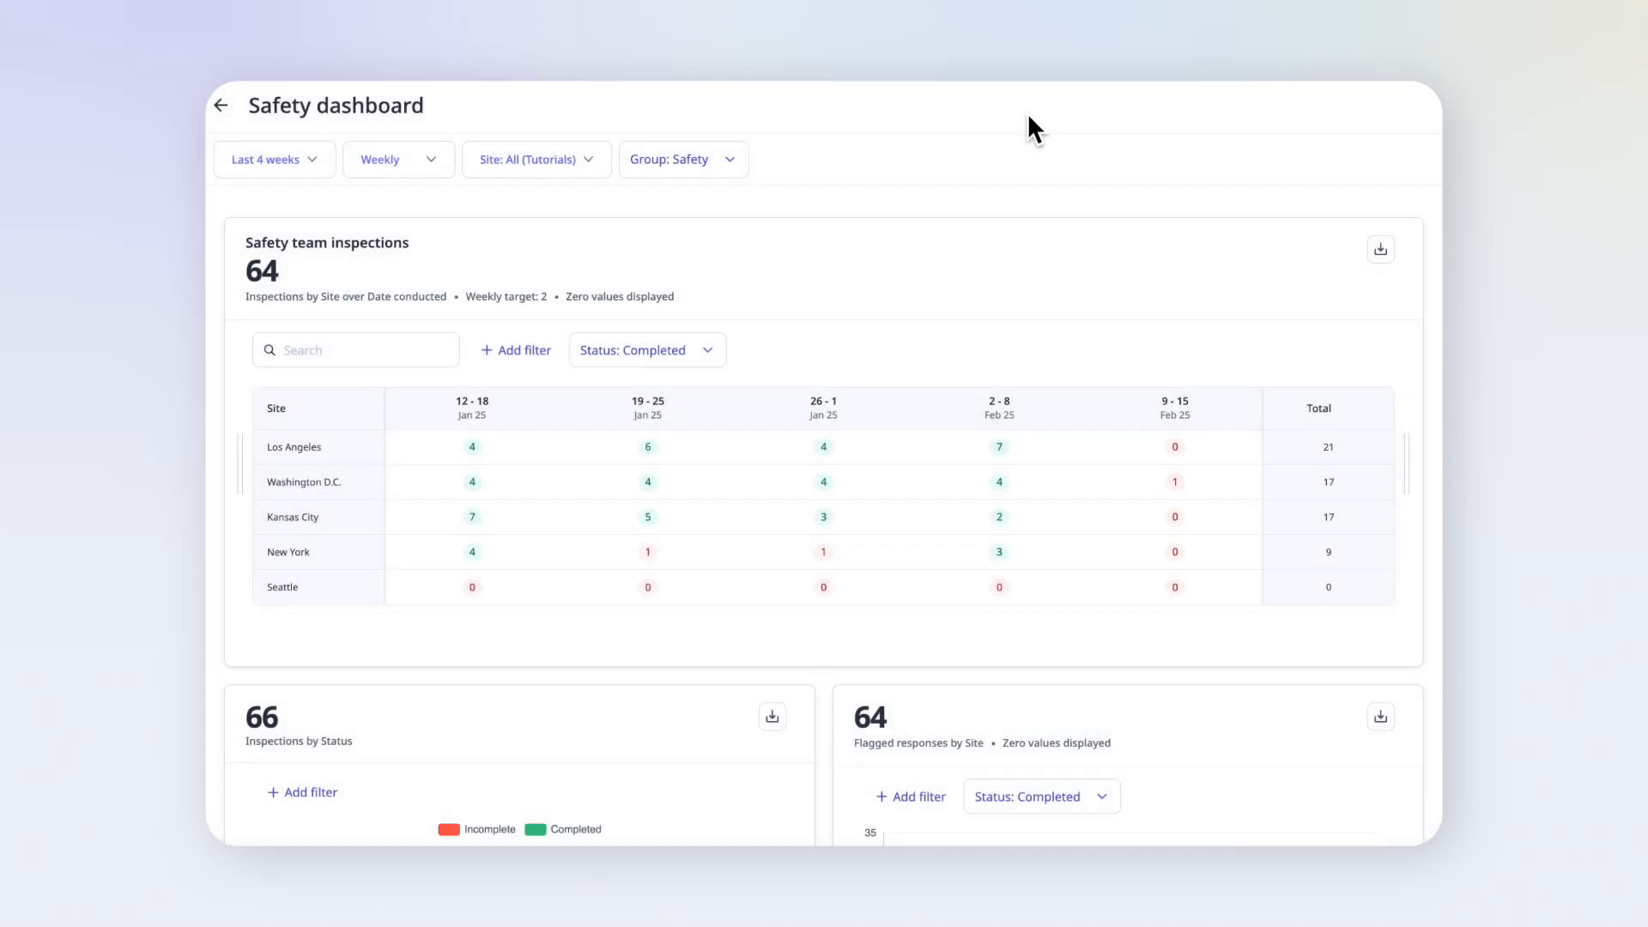